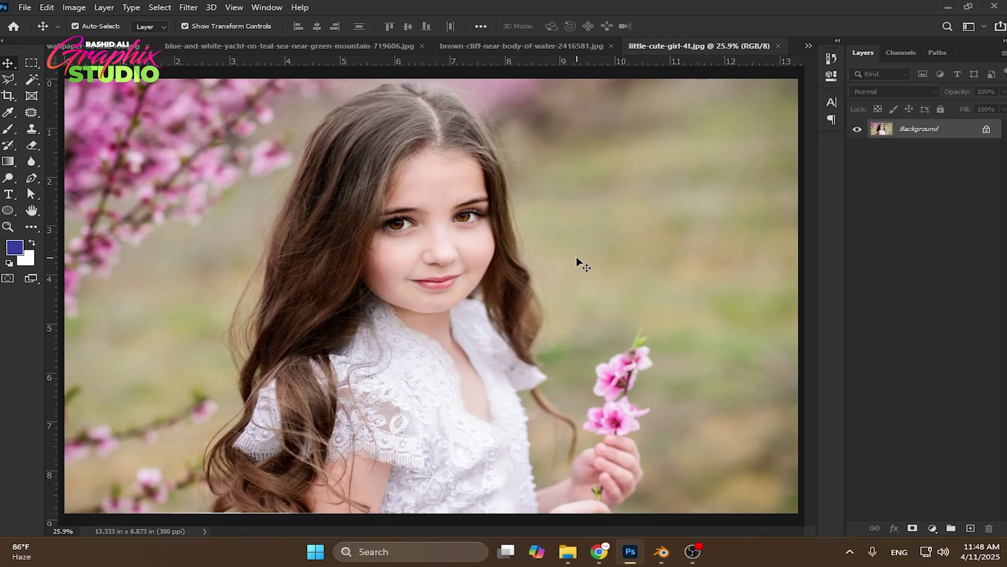
- Choose the Clone Stamp tool and set its soft brush to 413 px with 0% hardness
left_click(31, 129)
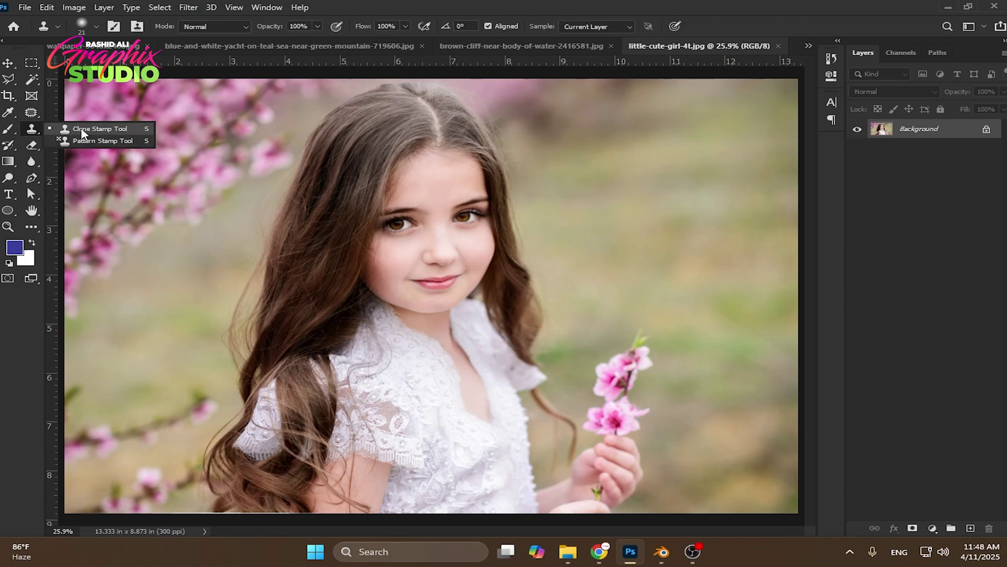
left_click(67, 132)
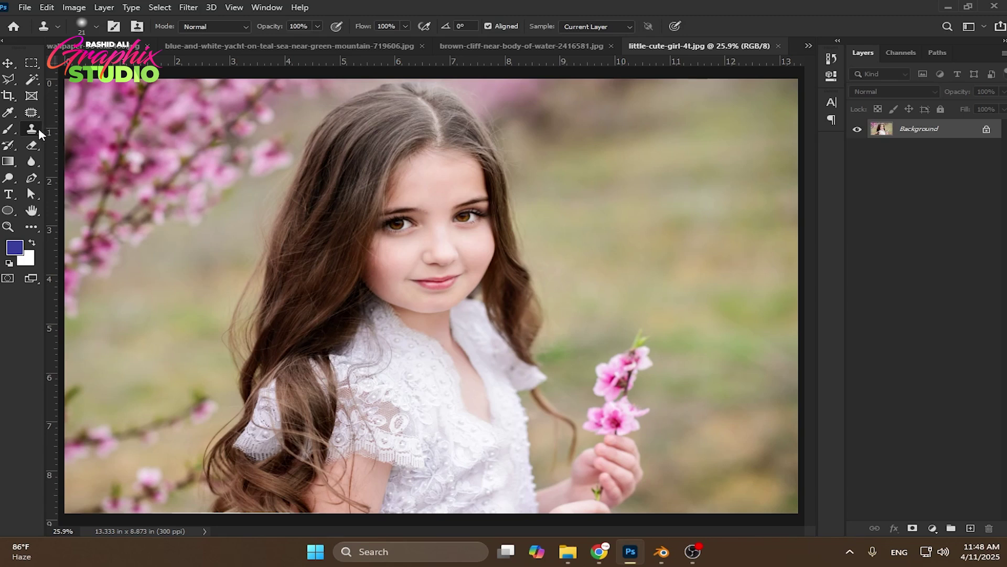
right_click(455, 216)
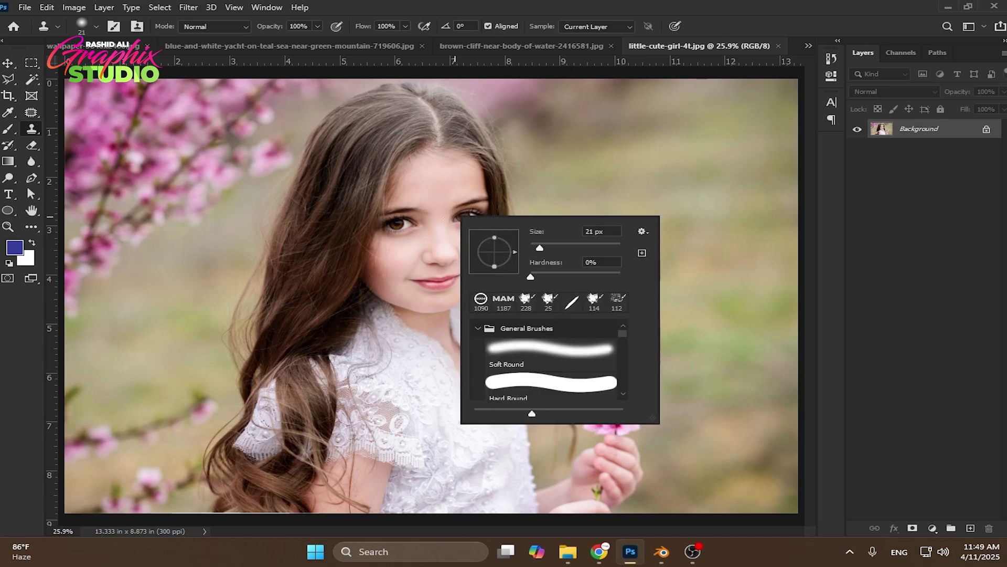
left_click(32, 129)
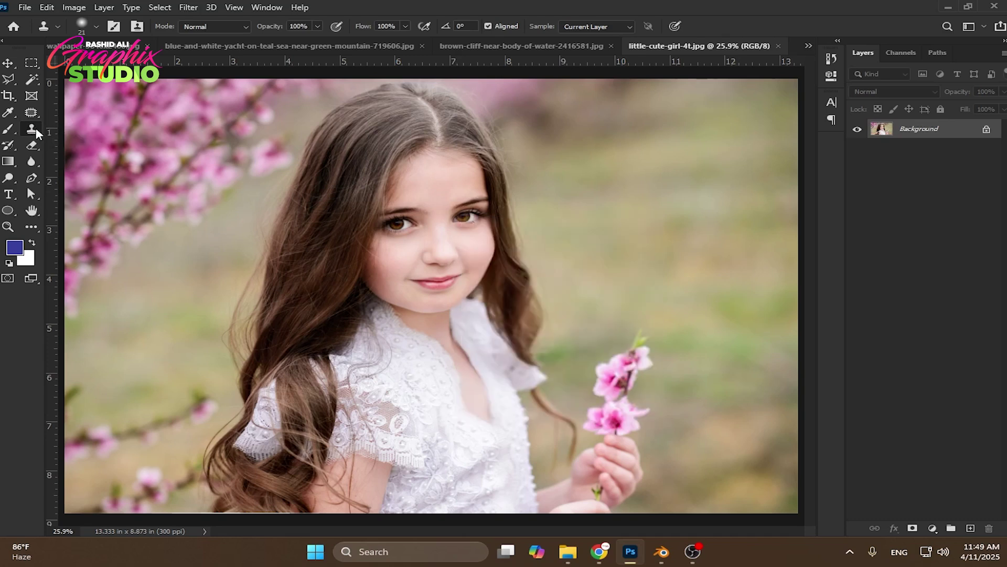
right_click(316, 165)
left_click_drag(408, 198, 444, 198)
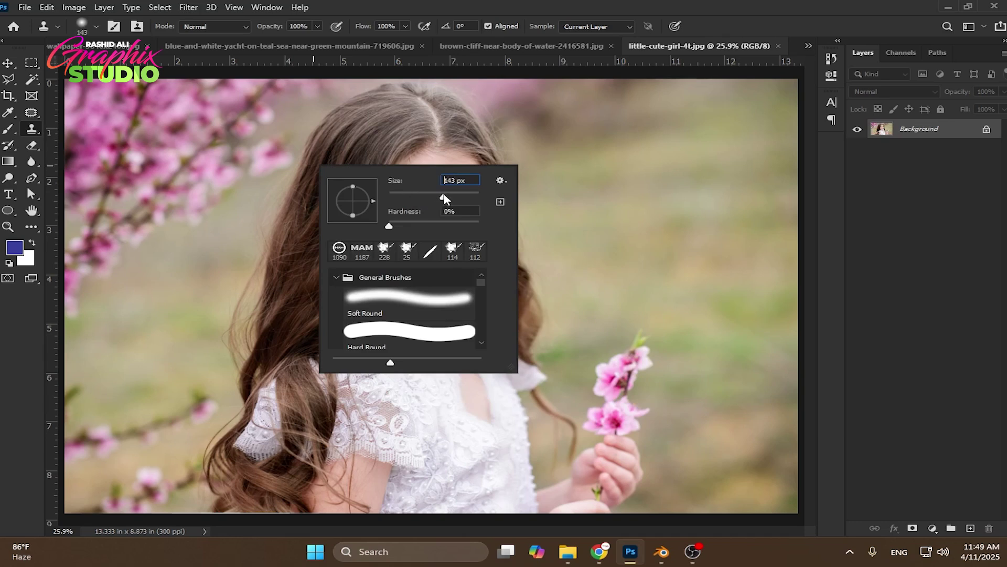
right_click(608, 209)
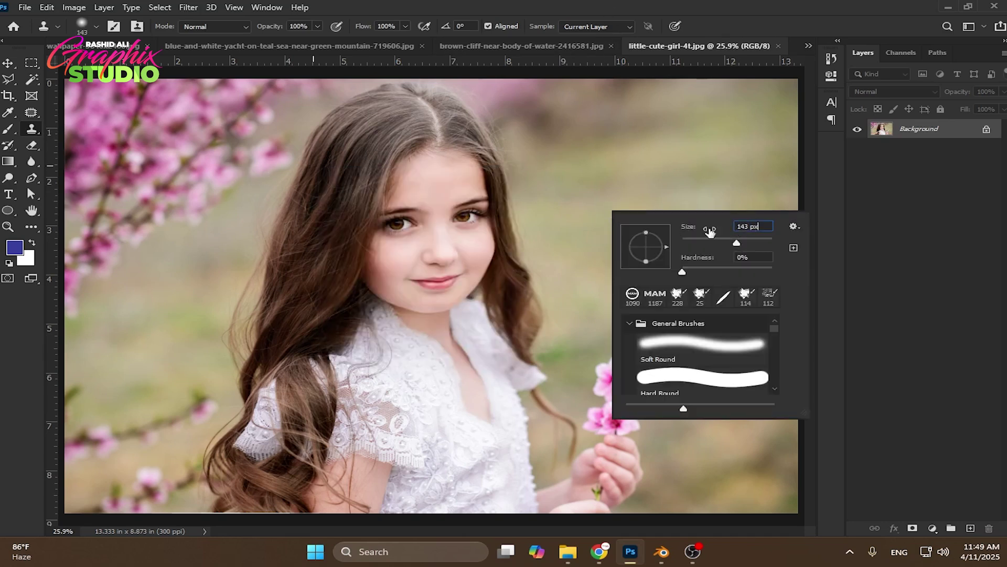
left_click_drag(709, 231, 778, 231)
scroll(463, 220, "up", 11)
left_click(625, 5)
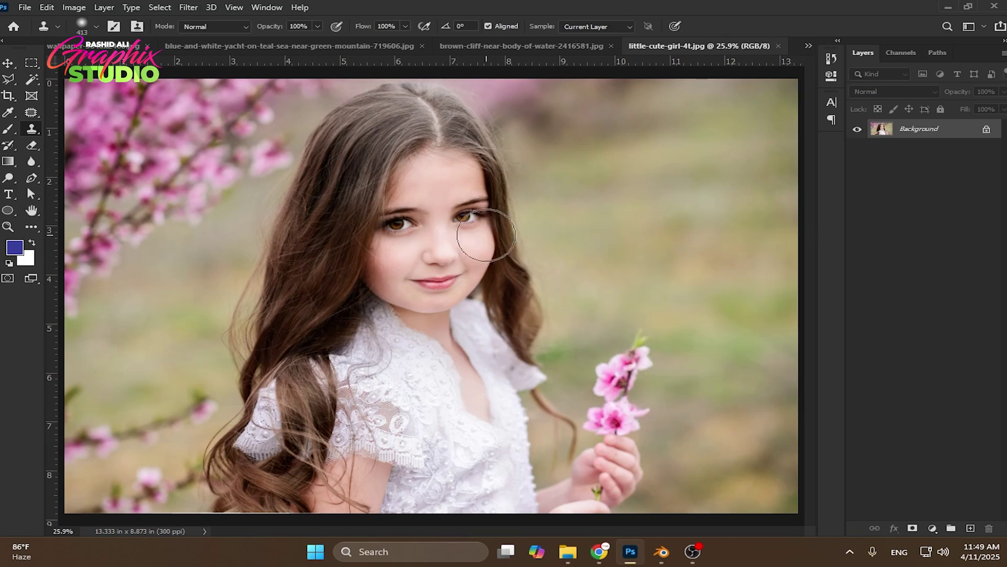
- Sample the girl's face as the clone source, add a new layer above the Background and hide the Background
left_click(433, 216, "alt")
left_click(970, 529)
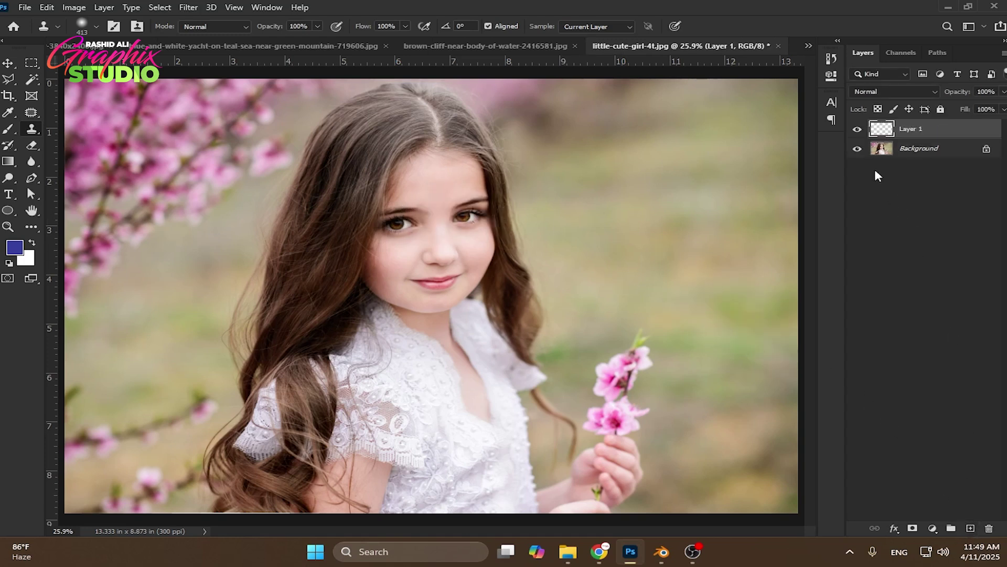
left_click(857, 149)
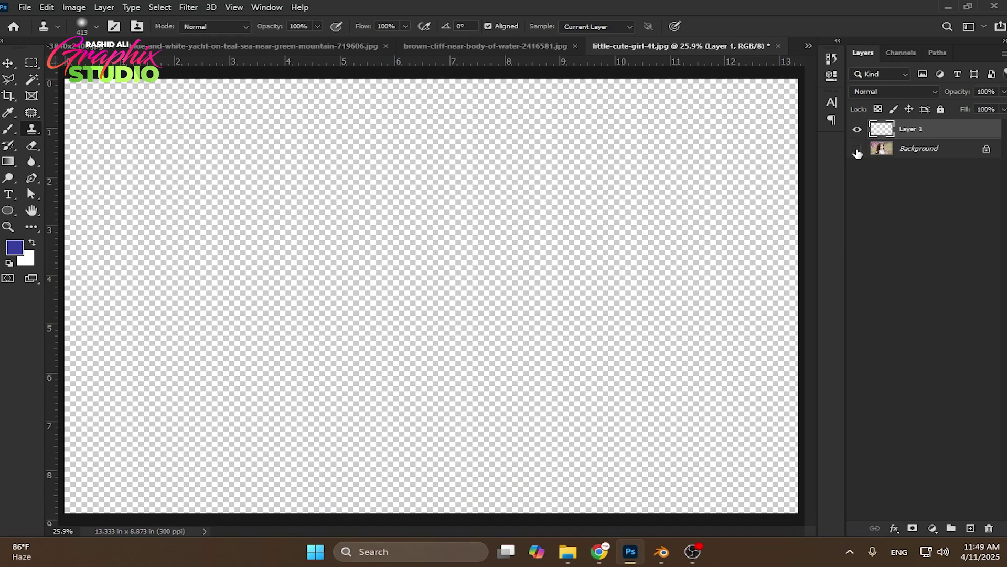
left_click(858, 149)
left_click(857, 150)
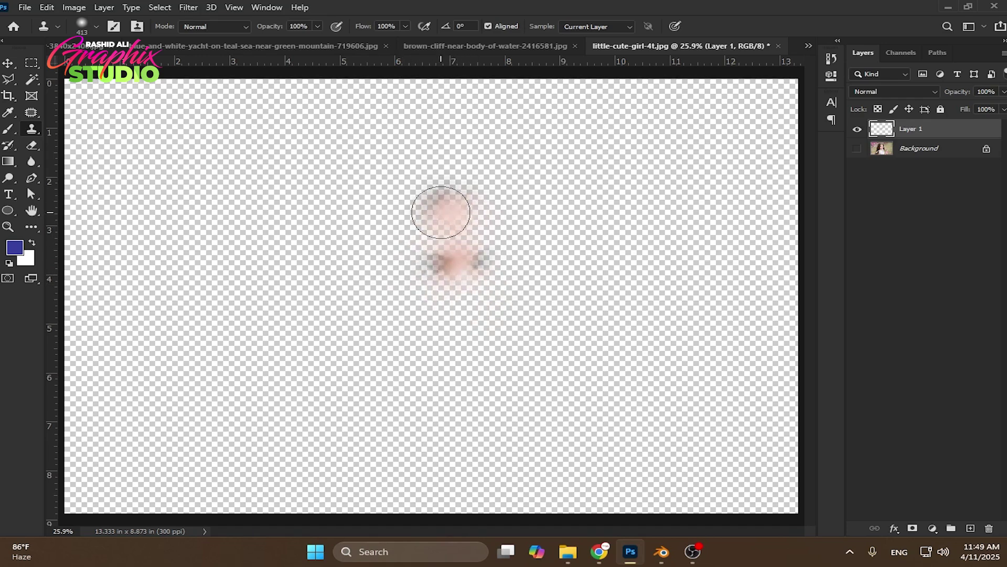
mouse_move(450, 262)
left_mouse_down()
mouse_move(405, 276)
mouse_move(451, 256)
mouse_move(471, 270)
mouse_move(456, 287)
mouse_move(484, 278)
mouse_move(431, 280)
mouse_move(441, 301)
mouse_move(494, 299)
mouse_move(440, 324)
mouse_move(462, 329)
mouse_move(417, 319)
mouse_move(440, 315)
left_mouse_up()
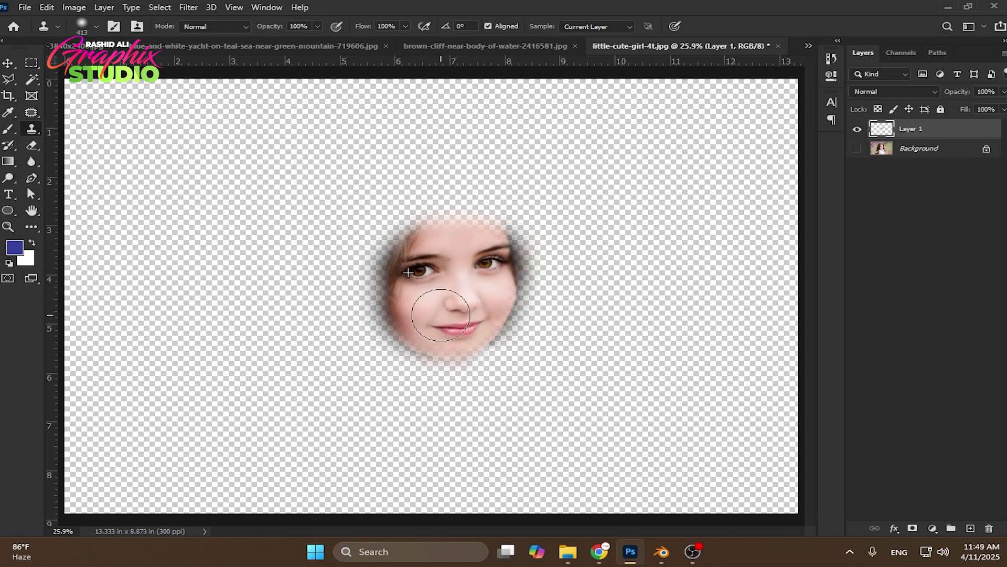
mouse_move(440, 315)
left_mouse_down()
mouse_move(476, 312)
mouse_move(471, 330)
mouse_move(493, 292)
mouse_move(477, 251)
mouse_move(451, 249)
mouse_move(432, 210)
mouse_move(413, 215)
mouse_move(449, 196)
mouse_move(431, 186)
mouse_move(374, 249)
mouse_move(419, 265)
mouse_move(409, 251)
mouse_move(339, 274)
mouse_move(437, 331)
mouse_move(364, 255)
mouse_move(430, 335)
mouse_move(478, 334)
mouse_move(400, 413)
mouse_move(475, 290)
mouse_move(427, 189)
mouse_move(428, 165)
mouse_move(481, 167)
mouse_move(444, 183)
mouse_move(574, 230)
mouse_move(500, 175)
mouse_move(307, 141)
left_mouse_up()
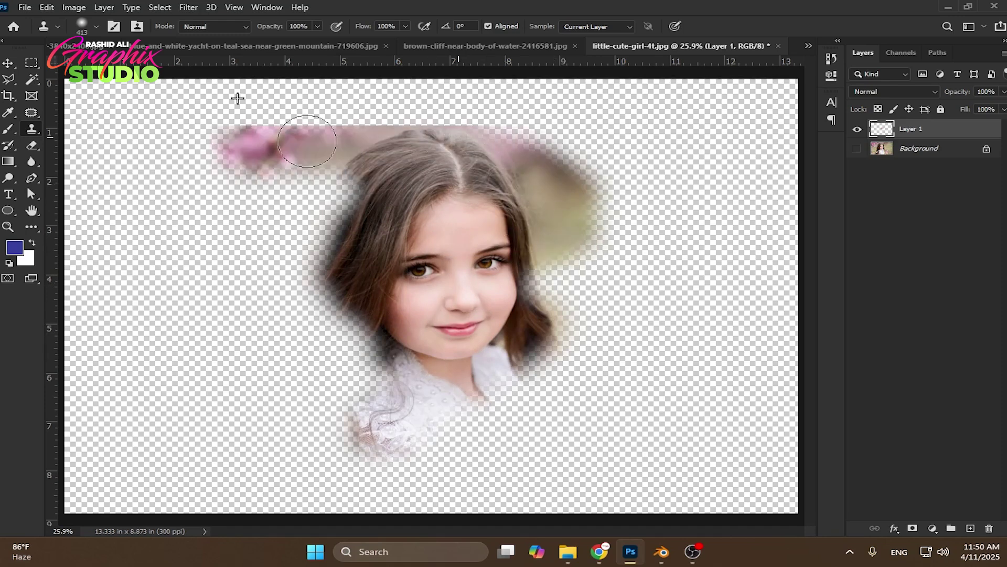
key("ctrl+z")
key("ctrl+z")
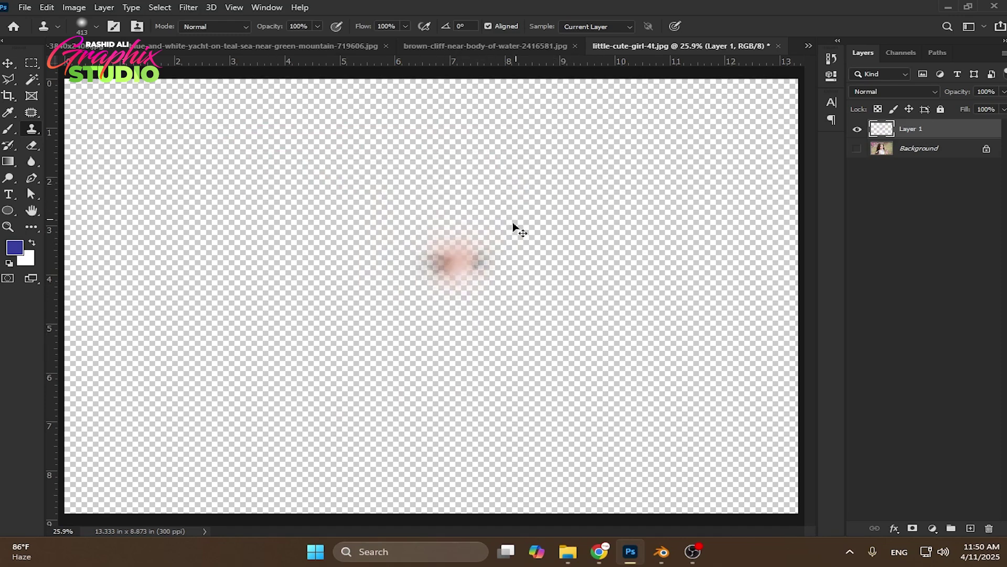
- Clone the girl and her surroundings onto Layer 1 with the soft brush, extending the area above her head with the 1187 px MAM brush
mouse_move(444, 252)
left_mouse_down()
mouse_move(485, 228)
mouse_move(464, 232)
mouse_move(464, 257)
mouse_move(574, 260)
mouse_move(380, 362)
mouse_move(519, 405)
mouse_move(354, 461)
mouse_move(522, 289)
mouse_move(342, 243)
mouse_move(416, 251)
mouse_move(618, 330)
mouse_move(365, 331)
mouse_move(305, 189)
mouse_move(414, 348)
mouse_move(693, 382)
left_mouse_up()
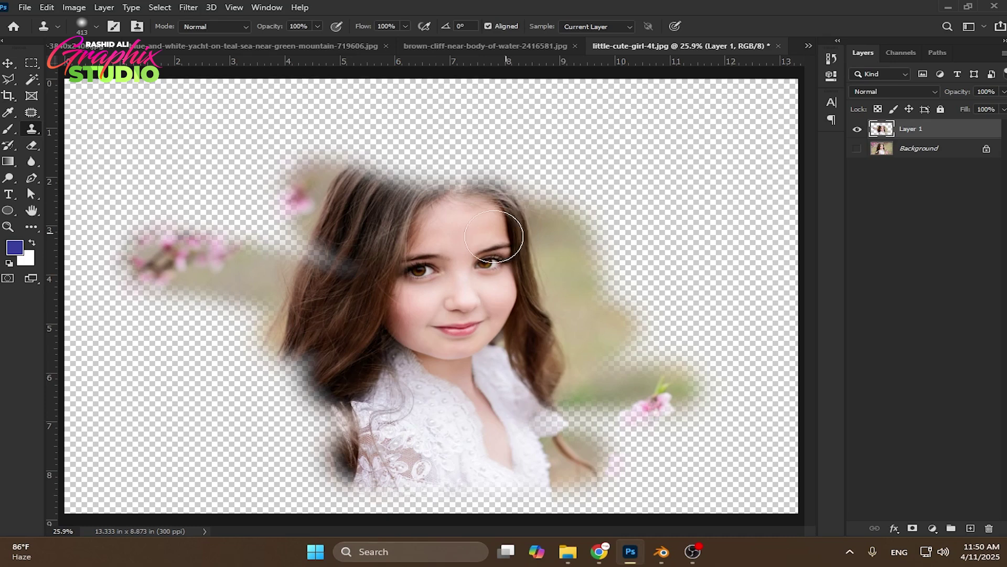
mouse_move(276, 274)
left_mouse_down()
mouse_move(394, 299)
mouse_move(412, 272)
mouse_move(666, 296)
mouse_move(499, 253)
mouse_move(508, 255)
mouse_move(322, 161)
mouse_move(346, 212)
mouse_move(304, 333)
mouse_move(212, 308)
mouse_move(385, 372)
mouse_move(581, 344)
left_mouse_up()
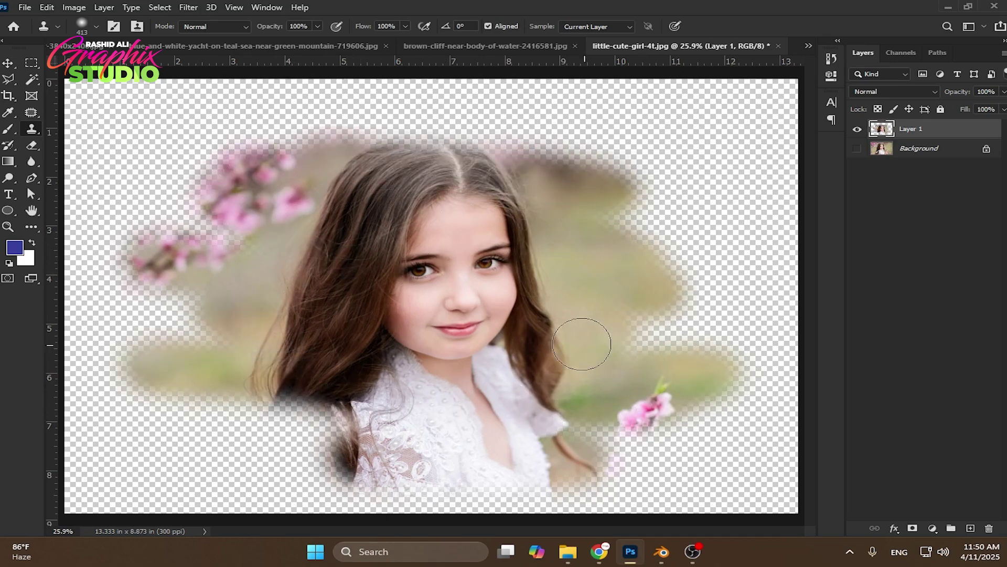
right_click(475, 213)
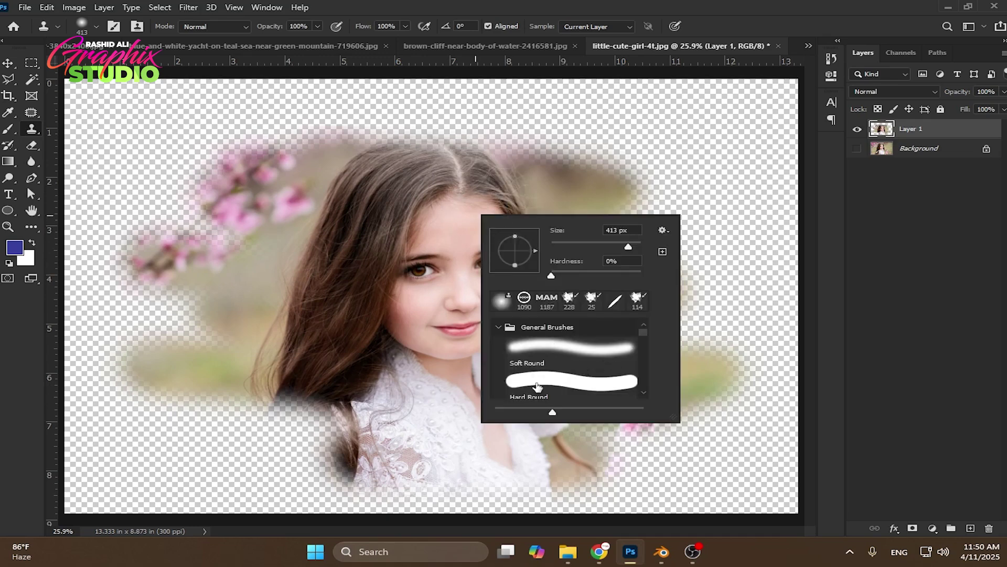
left_click(548, 304)
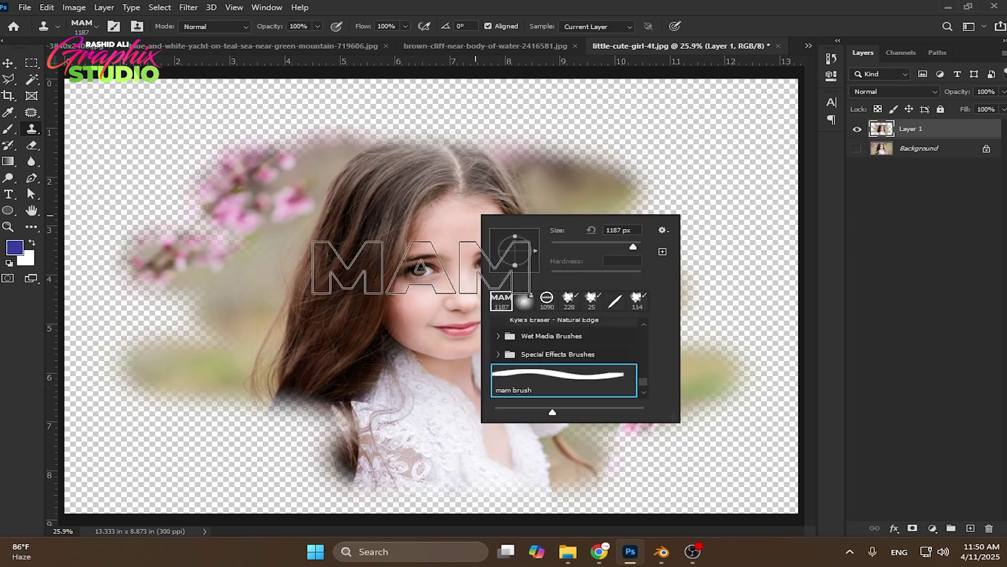
left_click_drag(422, 266, 459, 273)
left_click_drag(546, 152, 572, 163)
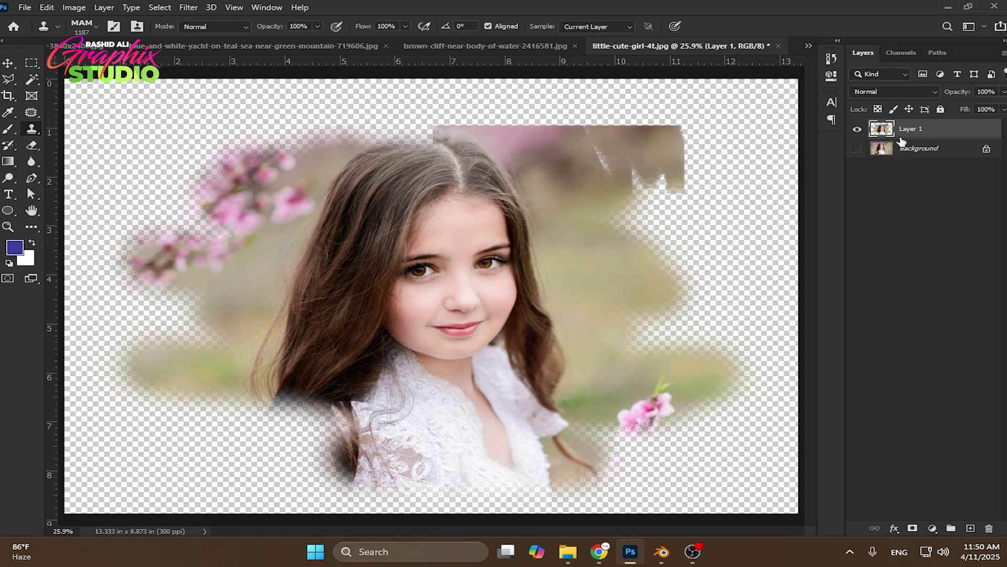
- Clone the girl from a fresh Background sample onto a new layer with the MAM brush, keeping Layer 1 and the Background hidden
left_click(858, 129)
left_click(918, 149)
left_click(857, 148)
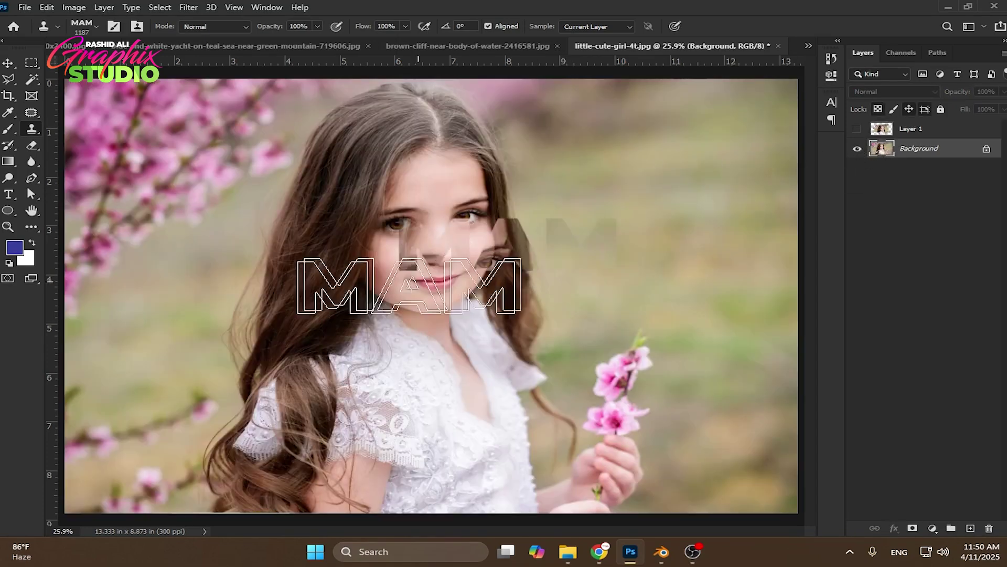
left_click(858, 149)
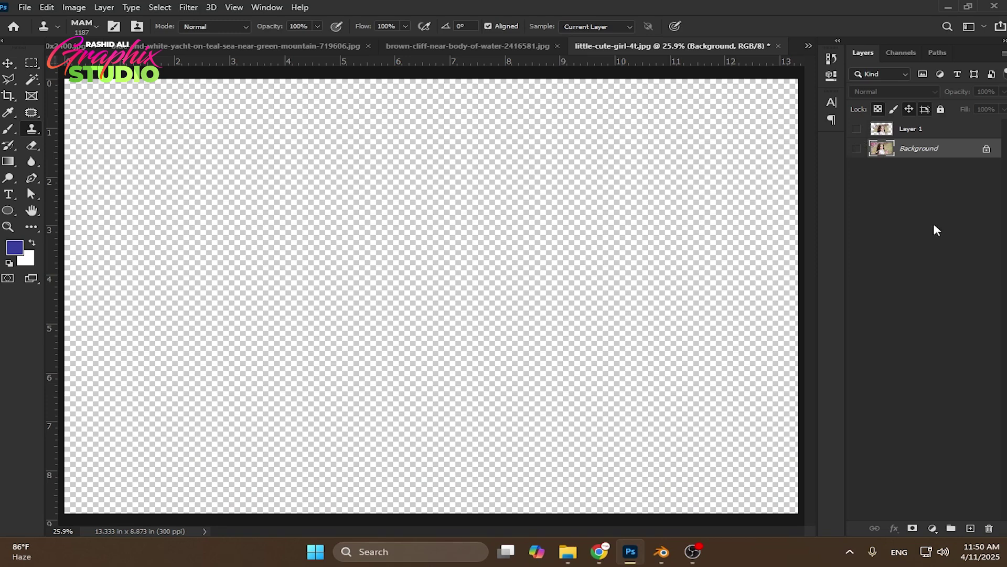
left_click(970, 528)
mouse_move(404, 183)
left_mouse_down()
mouse_move(404, 263)
mouse_move(415, 238)
mouse_move(442, 244)
mouse_move(585, 214)
mouse_move(349, 232)
mouse_move(483, 315)
mouse_move(551, 307)
left_mouse_up()
- Switch to the 228 px splatter brush preset, hide Layer 2 and add a new layer above it
right_click(551, 307)
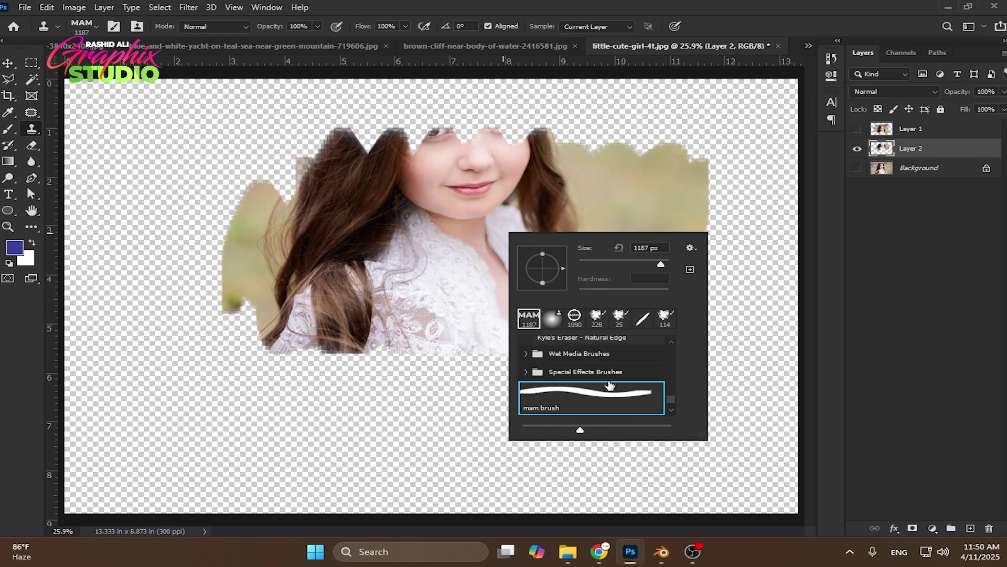
scroll(607, 396, "down", 1)
left_click(601, 323)
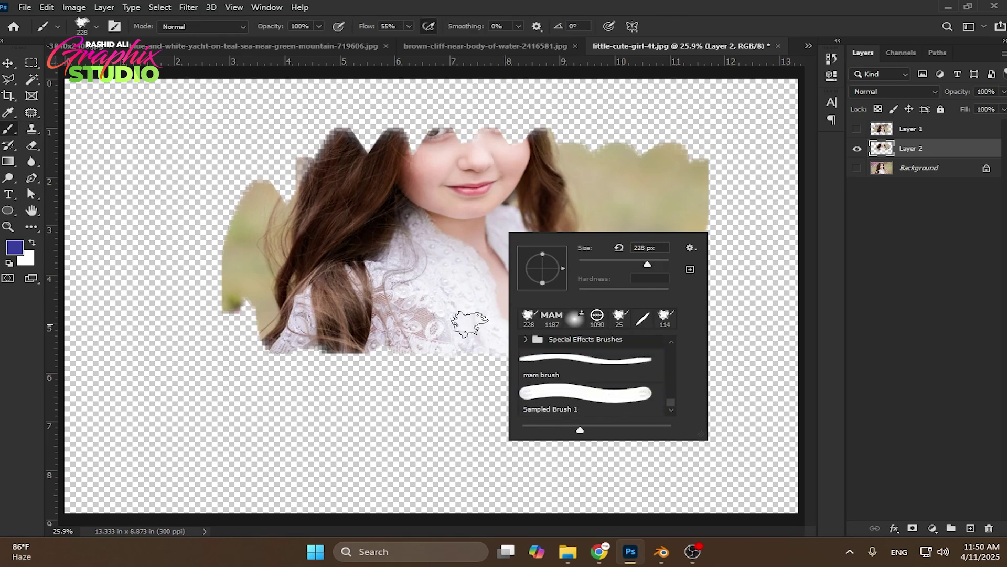
left_click(857, 152)
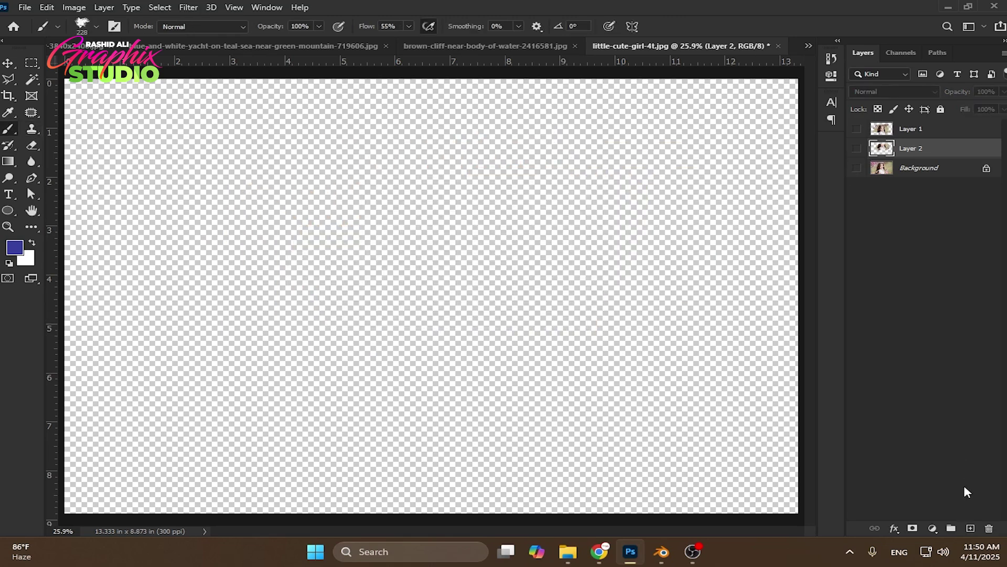
left_click(971, 528)
- Sample the pale skin tone from the Background photo, hide the Background again and make Layer 3 active
left_click(858, 187)
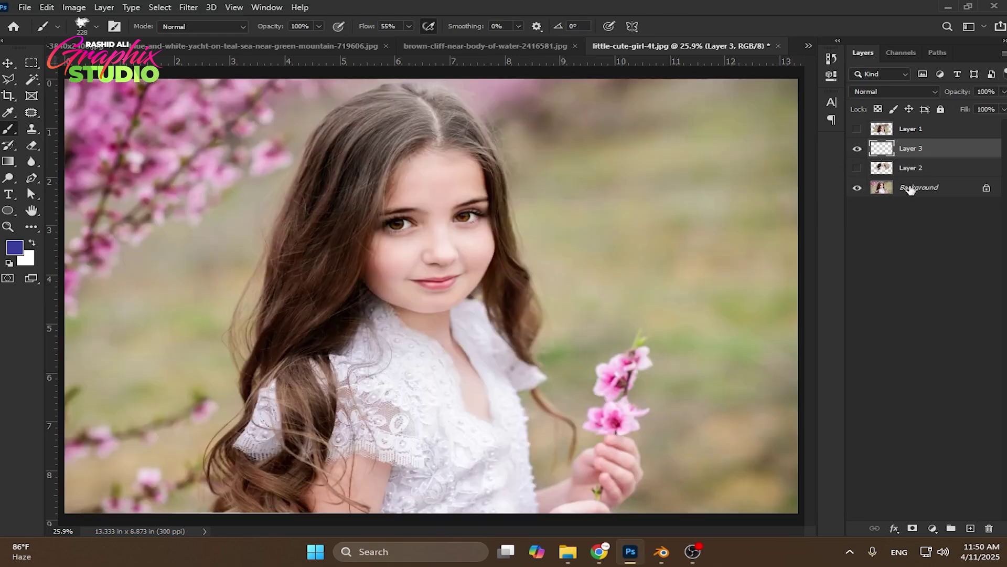
left_click(892, 188)
left_click(502, 227, "alt")
left_click(858, 187)
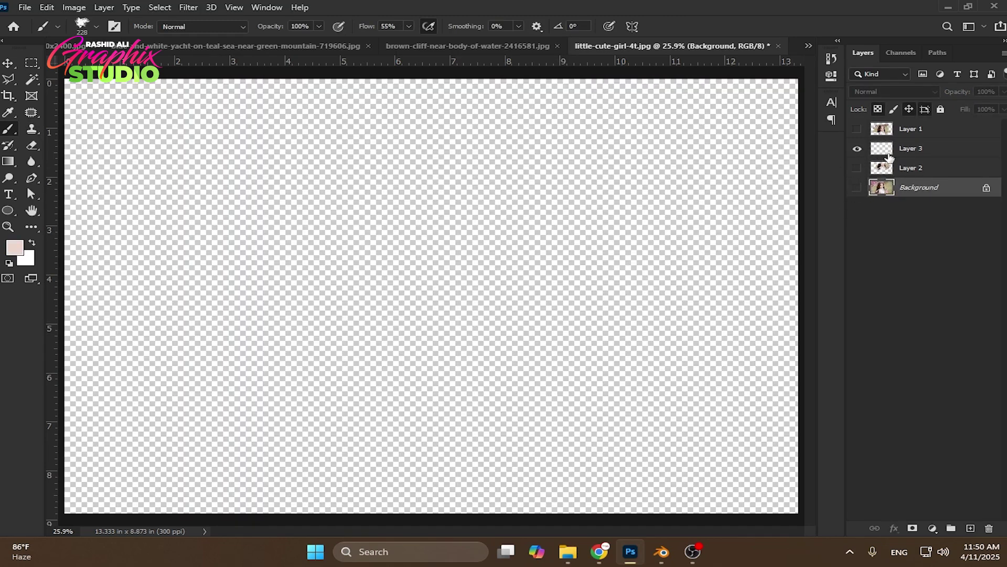
left_click(907, 152)
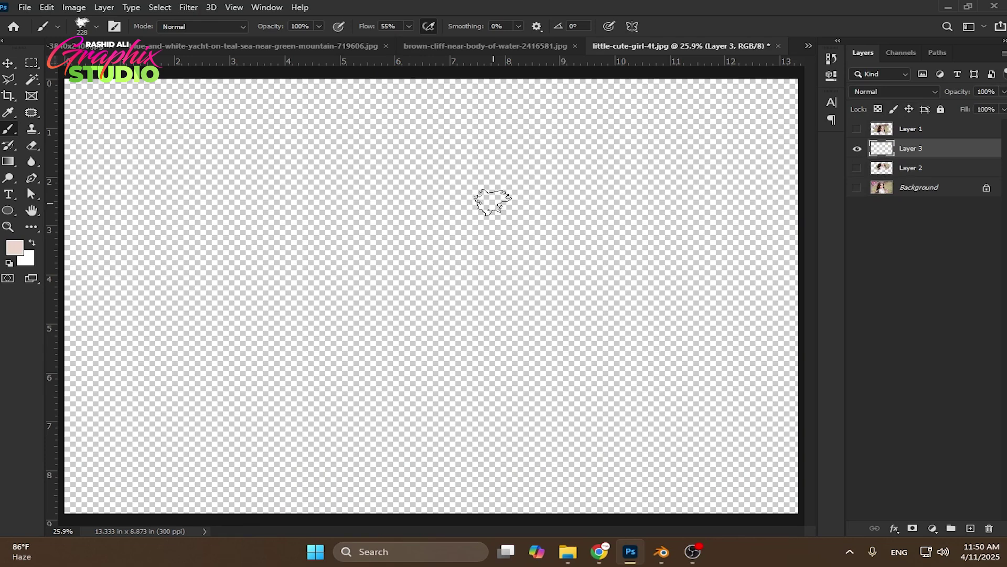
- Enlarge the splatter brush to 417 px and paint a pale pink patch across the upper part of Layer 3
right_click(270, 167)
left_click(415, 196)
mouse_move(228, 139)
left_mouse_down()
mouse_move(279, 129)
mouse_move(289, 152)
mouse_move(344, 138)
mouse_move(391, 140)
mouse_move(384, 164)
mouse_move(447, 190)
mouse_move(437, 210)
mouse_move(342, 253)
mouse_move(433, 268)
mouse_move(535, 253)
left_mouse_up()
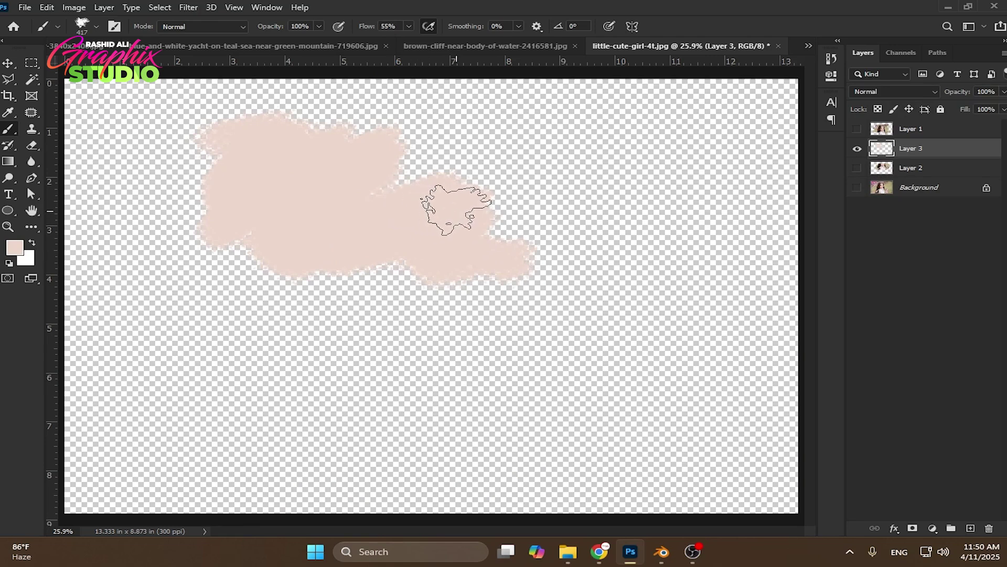
- Return to the Clone Stamp tool, resample the face from the Background, and add a new layer with all other layers hidden
right_click(464, 205)
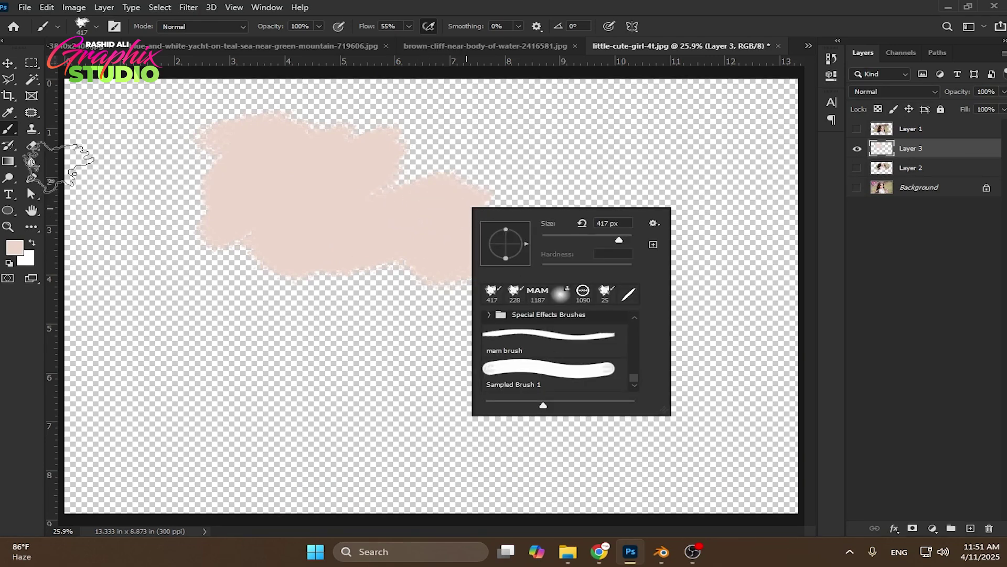
left_click(31, 128)
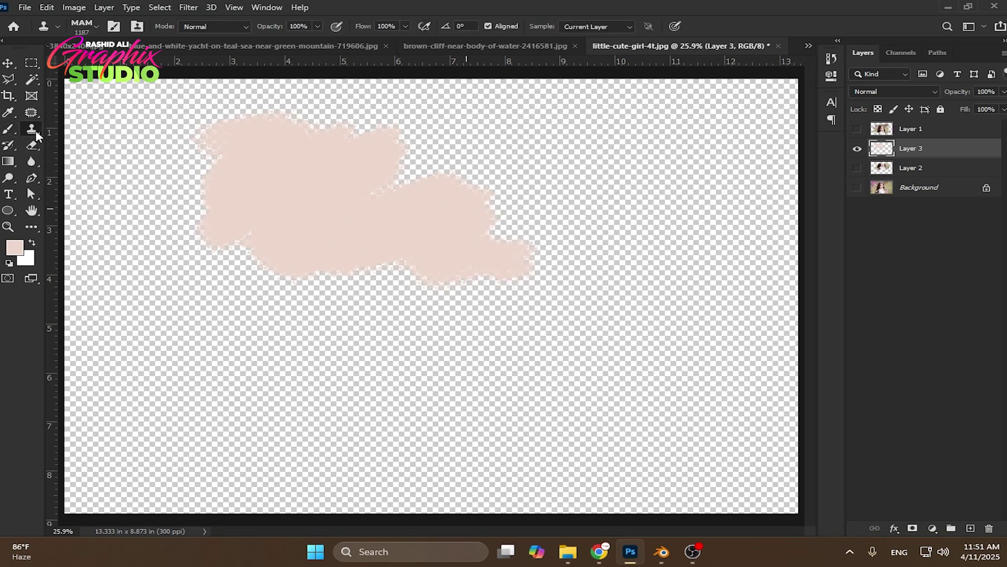
left_click(857, 148)
left_click(916, 188)
left_click(857, 188)
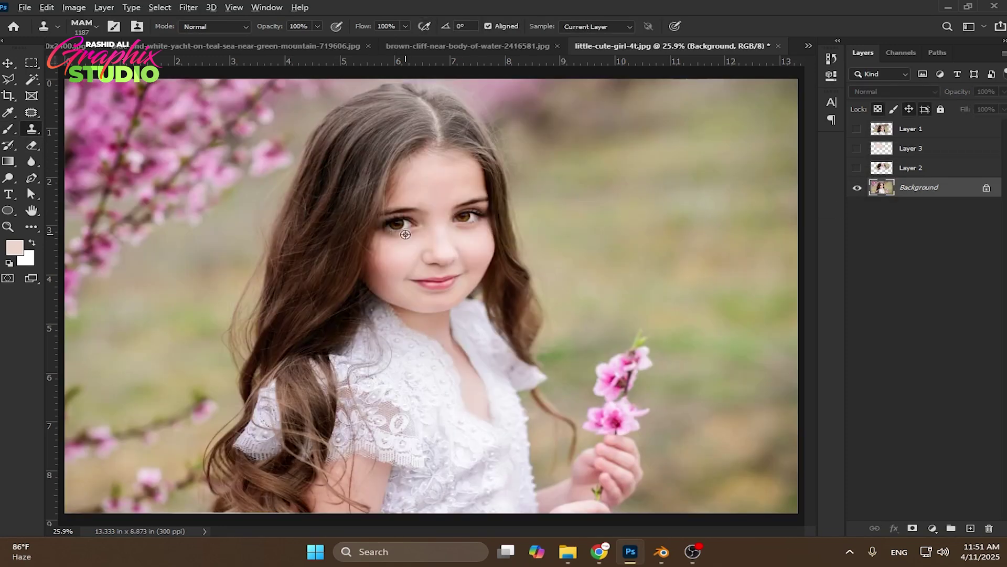
left_click(857, 188)
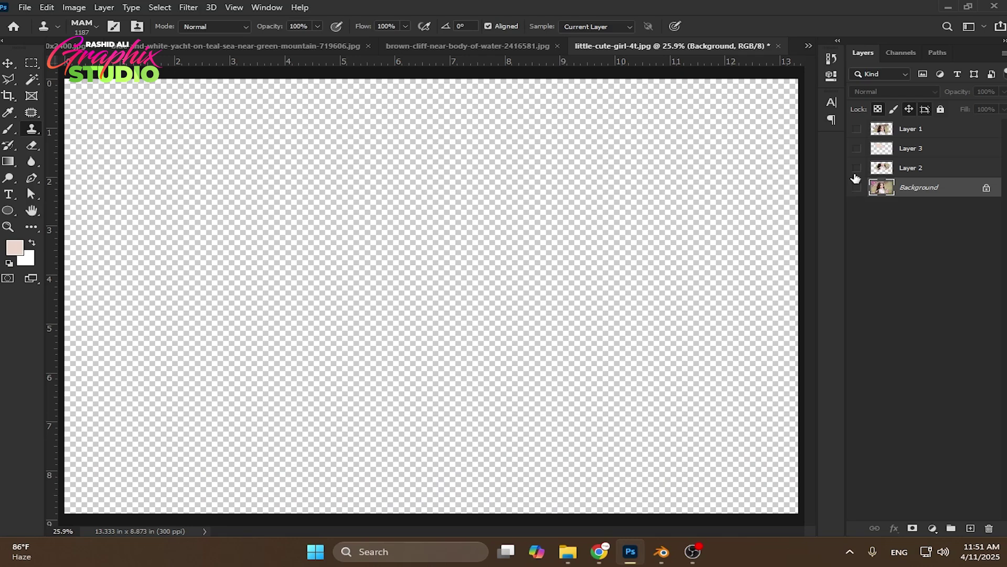
left_click(971, 528)
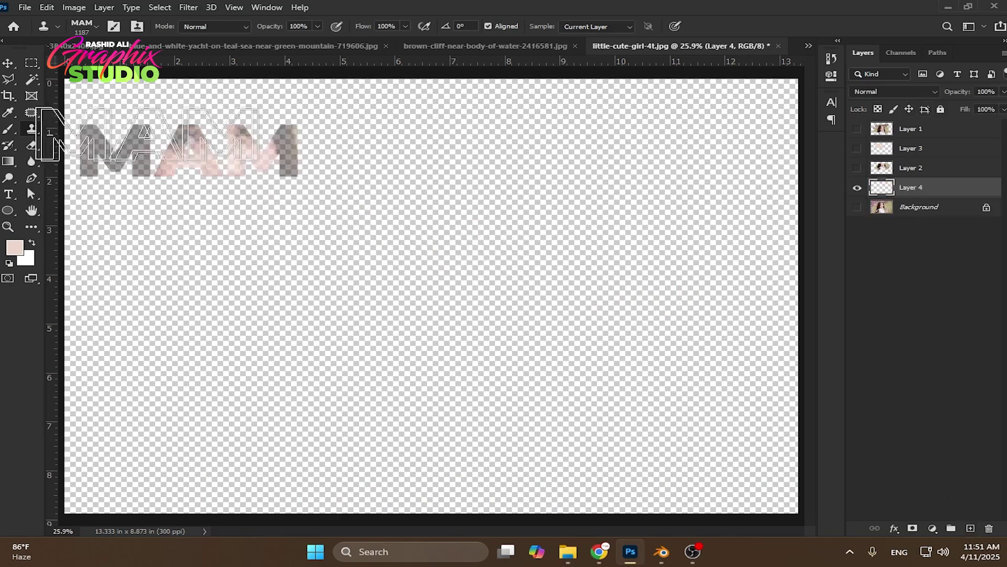
- Try the Kyle's Ultimate Pastel Palooza brush preset and return to the Clone Stamp tool
right_click(365, 205)
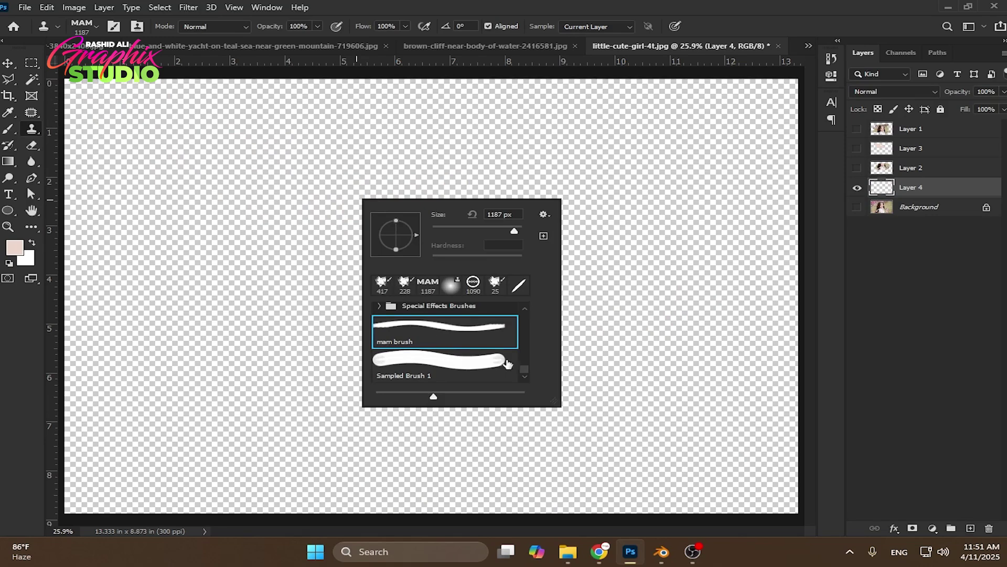
scroll(457, 320, "up", 3)
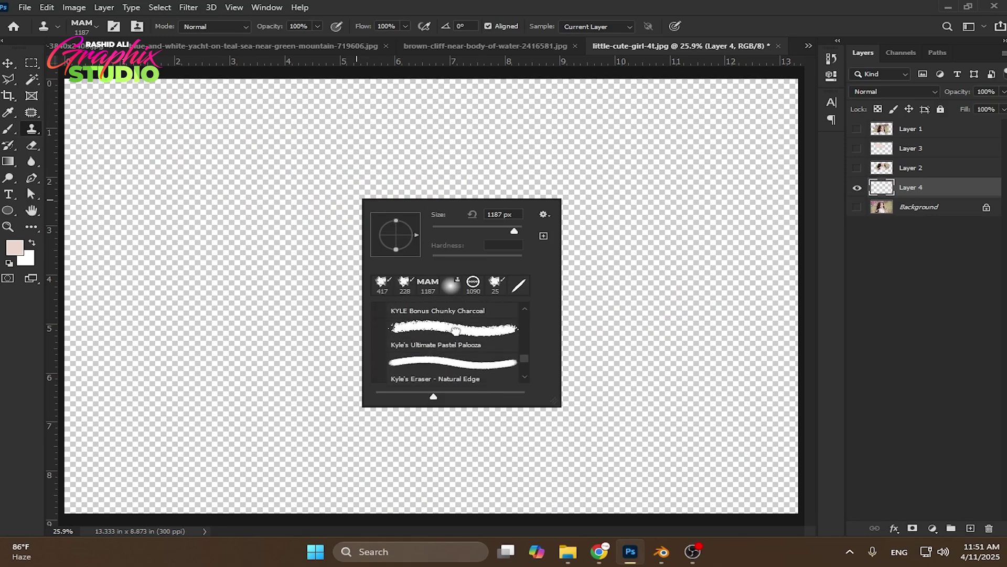
left_click(455, 330)
left_click(31, 129)
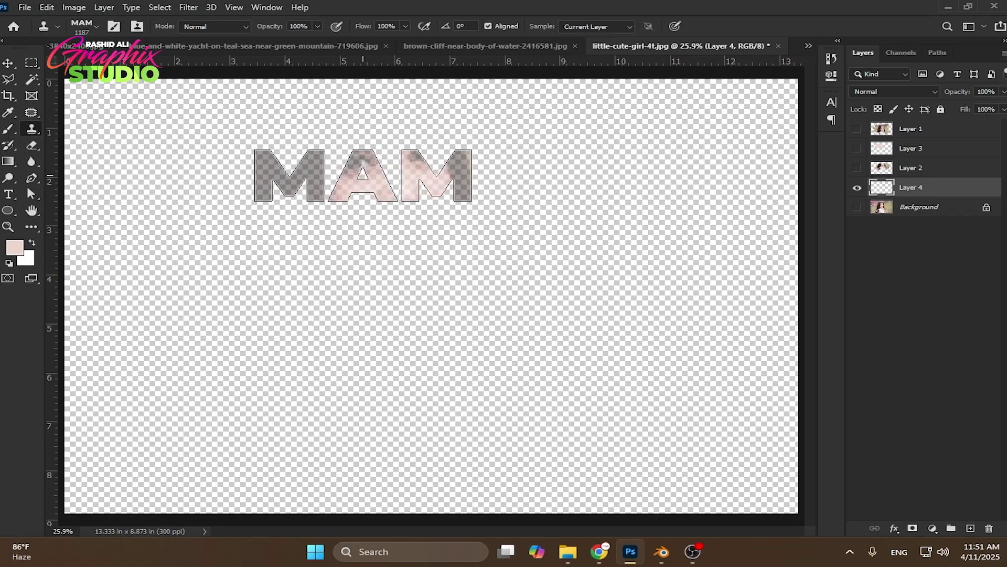
- Clone the girl's portrait onto Layer 4 with a soft round brush at 1187 px and hide the layer
right_click(364, 176)
scroll(425, 310, "up", 6)
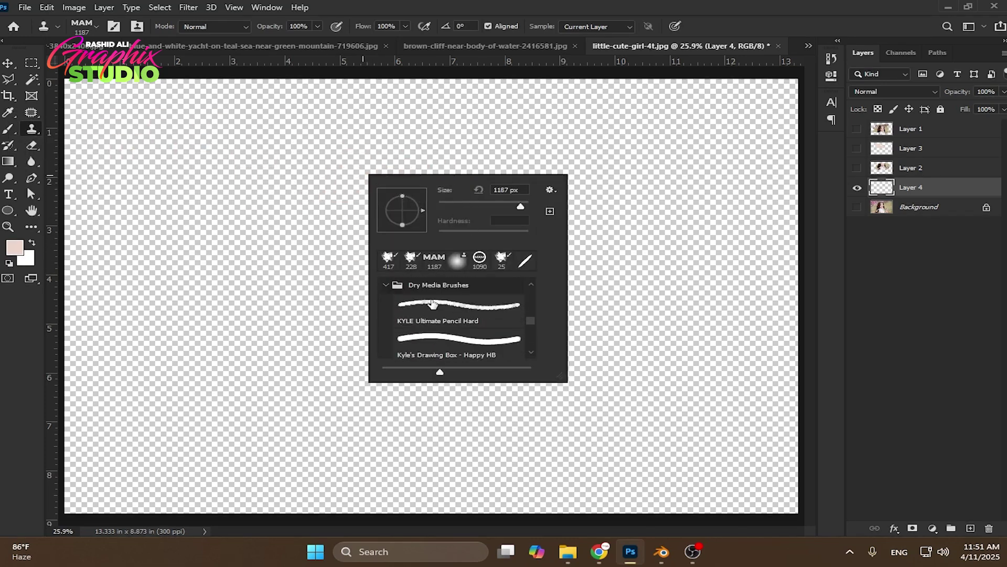
left_click(440, 301)
mouse_move(307, 236)
left_mouse_down()
mouse_move(328, 202)
mouse_move(359, 219)
mouse_move(316, 230)
mouse_move(345, 212)
mouse_move(352, 169)
mouse_move(338, 190)
mouse_move(281, 201)
mouse_move(315, 151)
mouse_move(374, 174)
mouse_move(311, 248)
mouse_move(377, 204)
mouse_move(395, 211)
mouse_move(384, 204)
mouse_move(424, 182)
mouse_move(408, 202)
mouse_move(480, 174)
mouse_move(420, 218)
mouse_move(397, 212)
mouse_move(521, 197)
mouse_move(312, 145)
left_mouse_up()
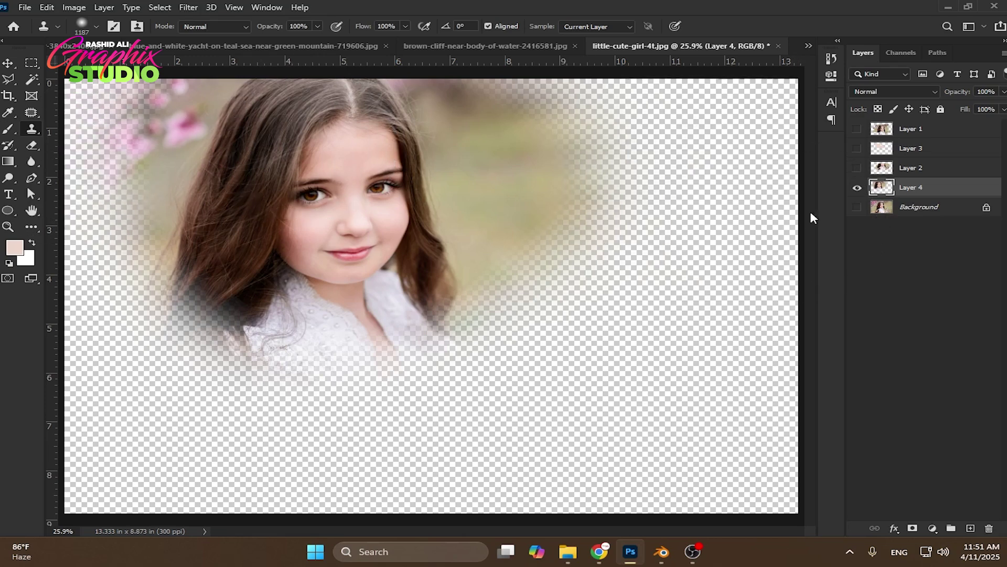
left_click(856, 192)
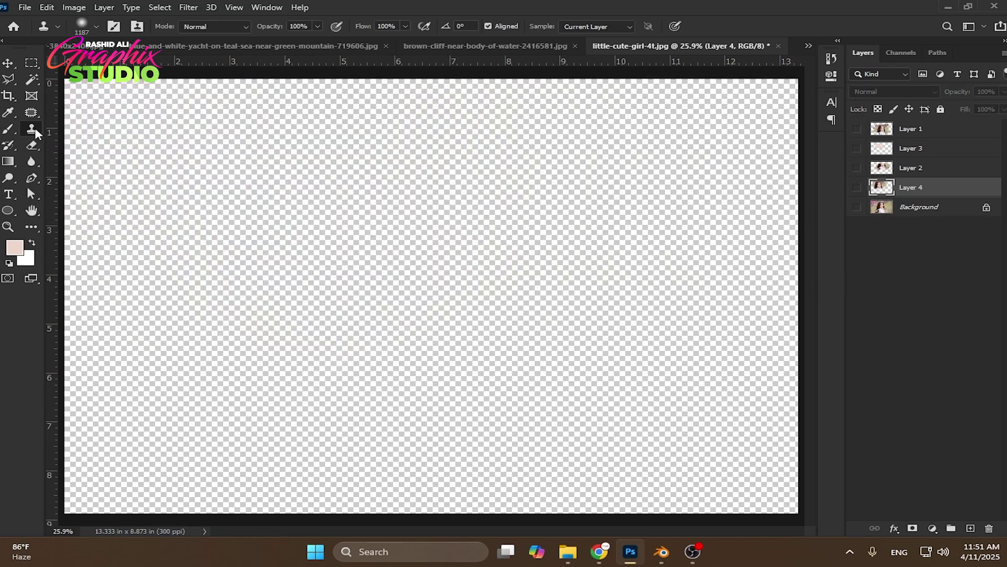
- Switch to the Pattern Stamp tool and choose the black-and-white floral pattern listed below the Water group
right_click(34, 127)
left_click(84, 140)
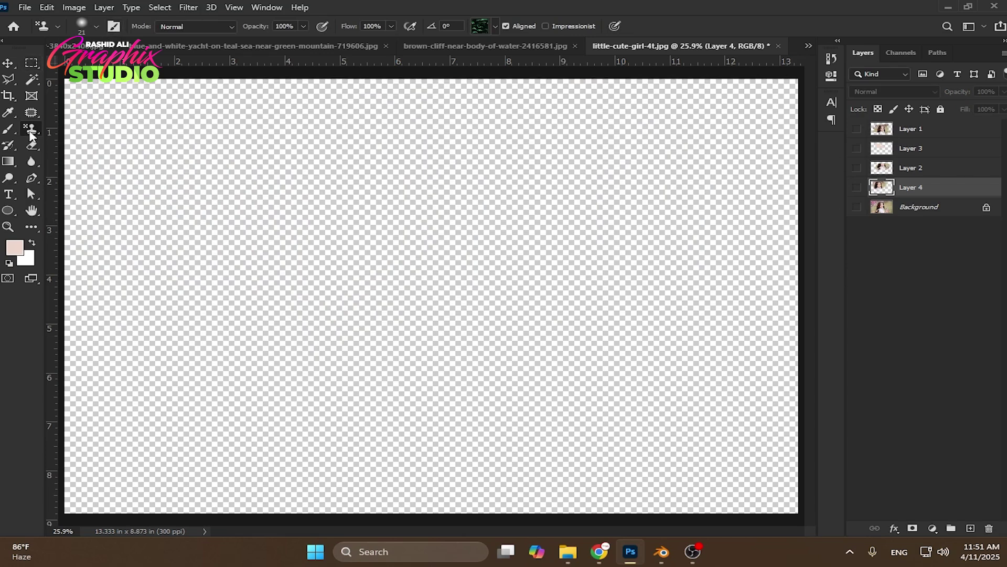
right_click(36, 129)
left_click(84, 144)
left_click(494, 25)
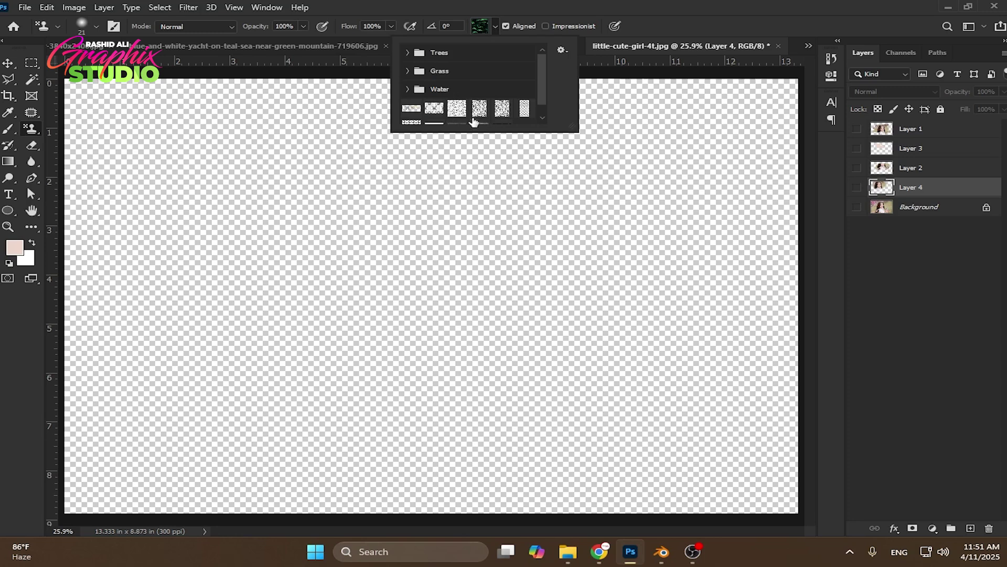
left_click(459, 96)
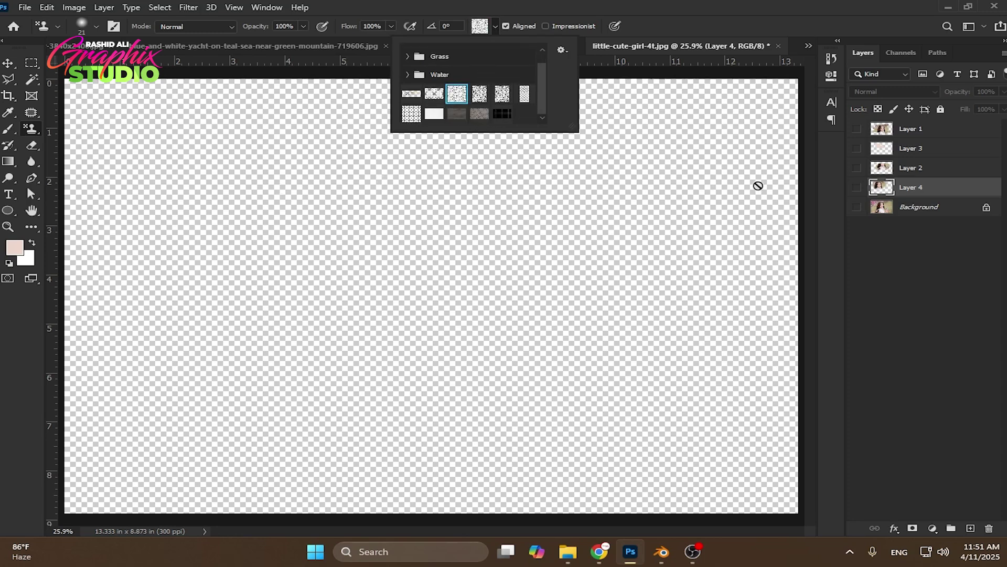
- Add a new layer above Layer 4 and stamp the floral pattern across its upper part with 155 px and 354 px soft brushes
left_click(970, 528)
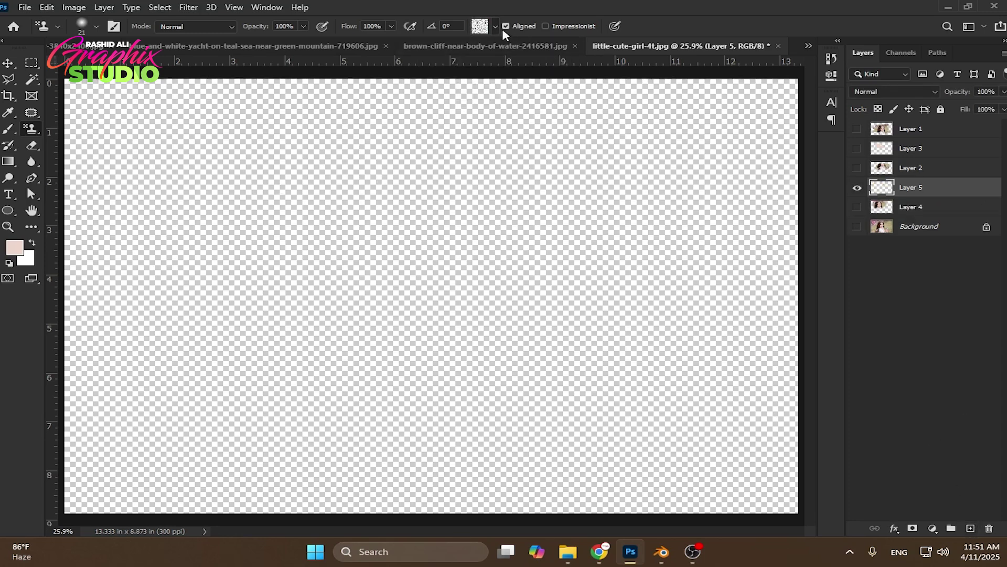
right_click(223, 181)
left_click(356, 212)
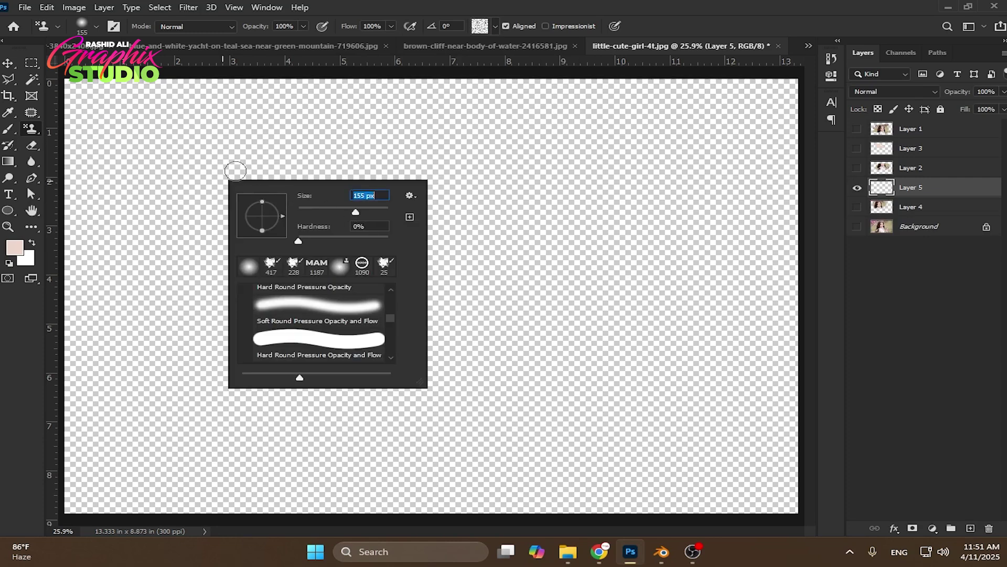
mouse_move(230, 144)
left_mouse_down()
mouse_move(189, 232)
mouse_move(289, 196)
left_mouse_up()
right_click(268, 209)
left_click_drag(401, 240, 417, 240)
mouse_move(273, 173)
left_mouse_down()
mouse_move(138, 229)
mouse_move(138, 163)
mouse_move(251, 87)
mouse_move(100, 97)
mouse_move(85, 132)
mouse_move(260, 94)
mouse_move(258, 108)
mouse_move(202, 107)
mouse_move(675, 107)
mouse_move(258, 155)
left_mouse_up()
- Enlarge the brush to 417 px and extend the stamped floral pattern down over the middle of Layer 5
right_click(323, 163)
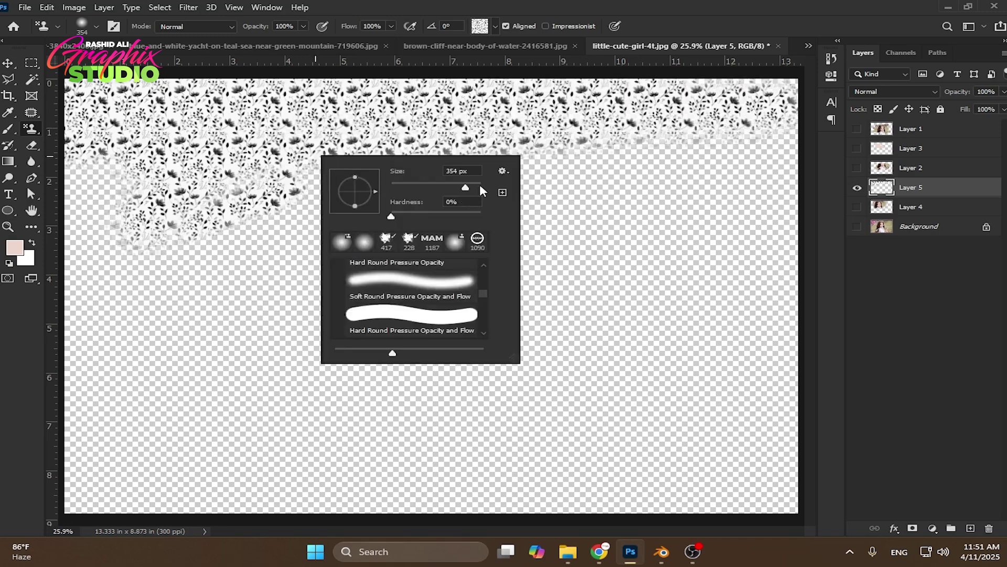
left_click_drag(466, 188, 469, 188)
mouse_move(289, 132)
left_mouse_down()
mouse_move(292, 171)
mouse_move(461, 139)
mouse_move(535, 225)
mouse_move(303, 347)
mouse_move(580, 308)
left_mouse_up()
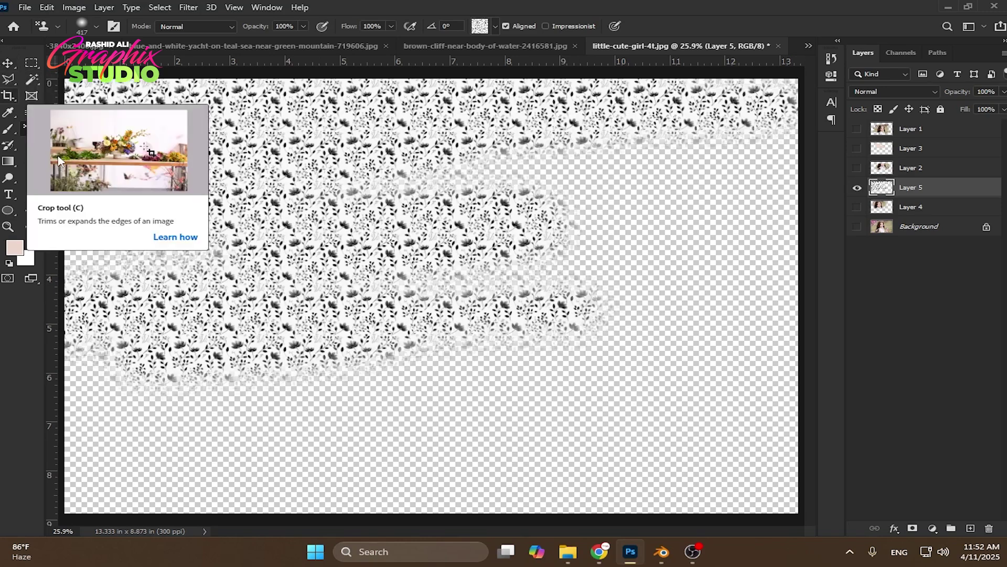
- Switch back to the Clone Stamp tool
right_click(33, 129)
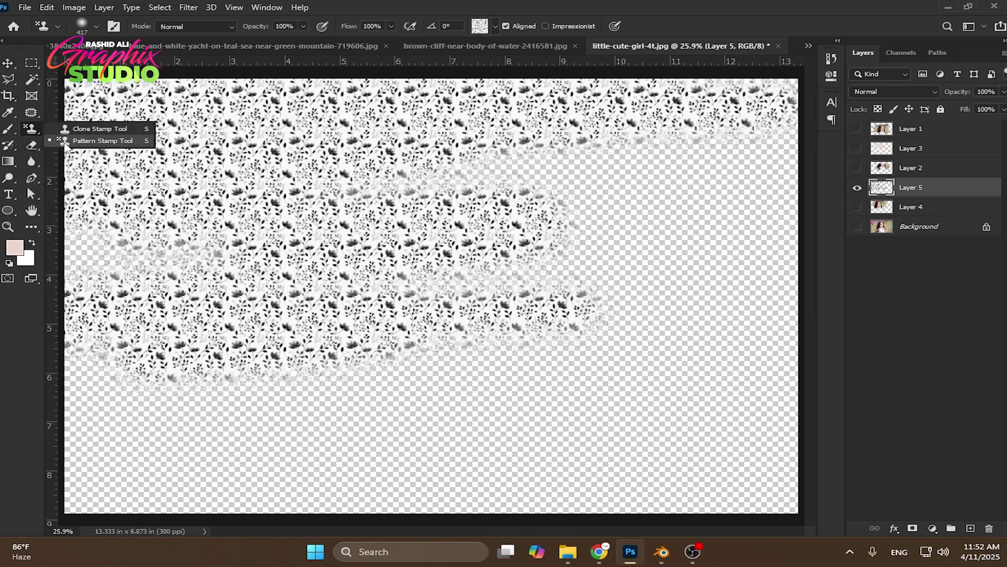
left_click(79, 129)
right_click(33, 129)
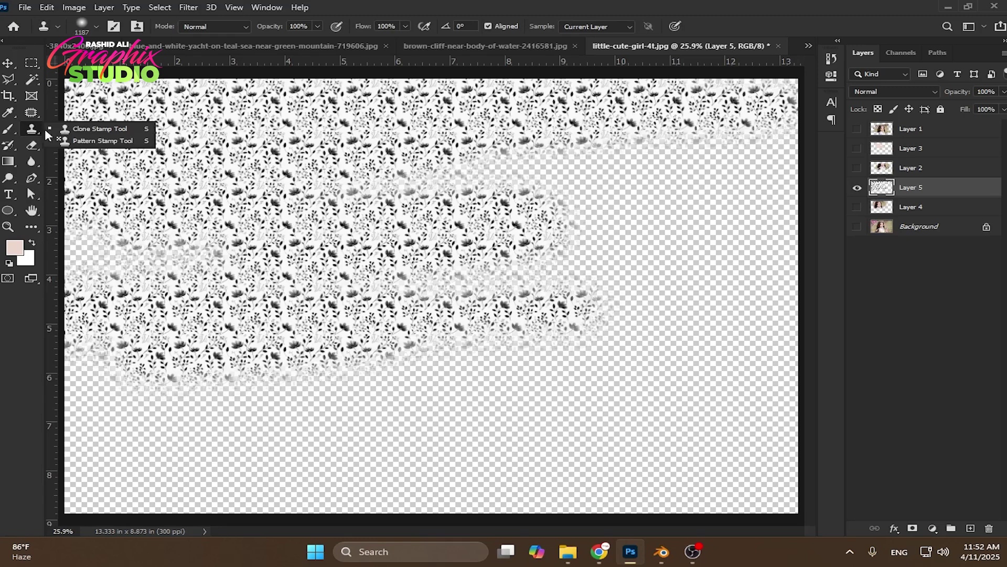
key("Escape")
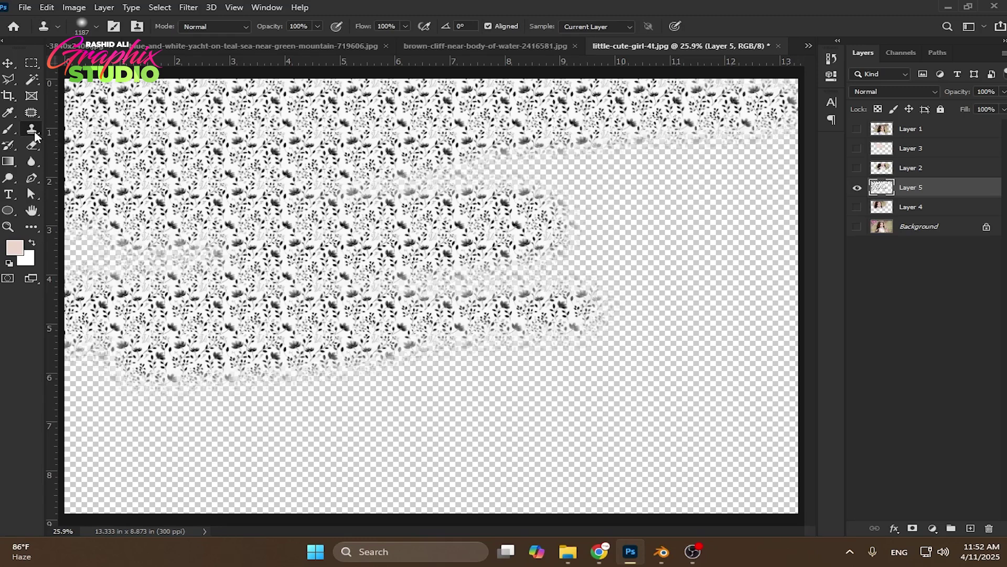
- Delete all the layers above the Background, from Layer 1 down to Layer 4, including Layer 5
left_click(4, 64)
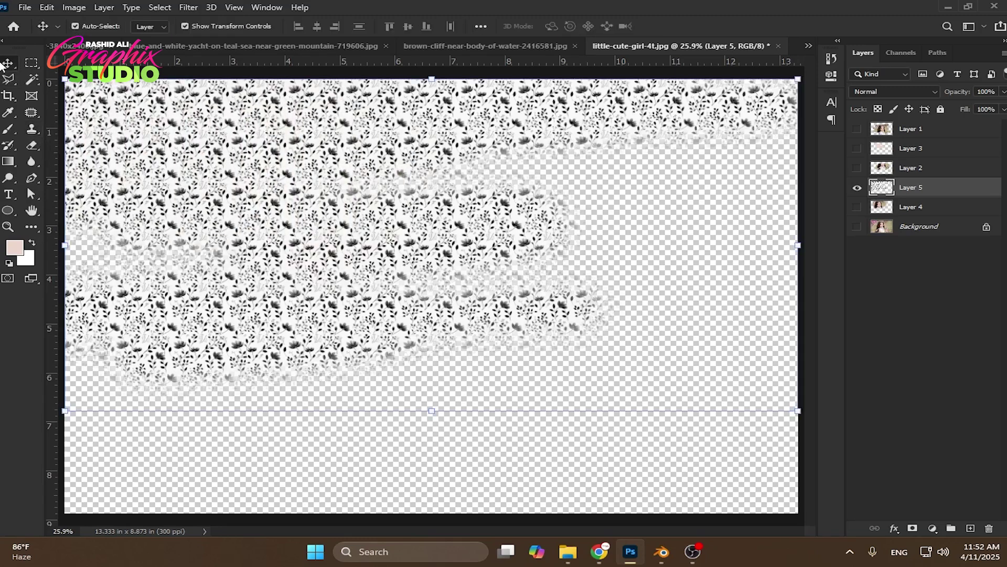
left_click(858, 187)
left_click(917, 131)
left_click(917, 206, "shift")
key("Delete")
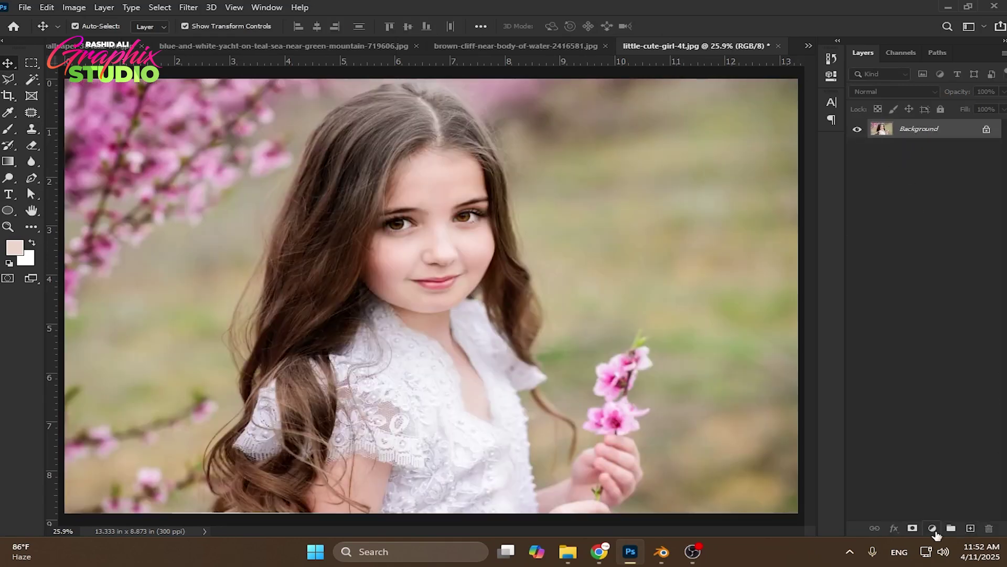
- Create a Pattern fill layer above the Background and try several black-and-white leaf and floral patterns for it
left_click(932, 528)
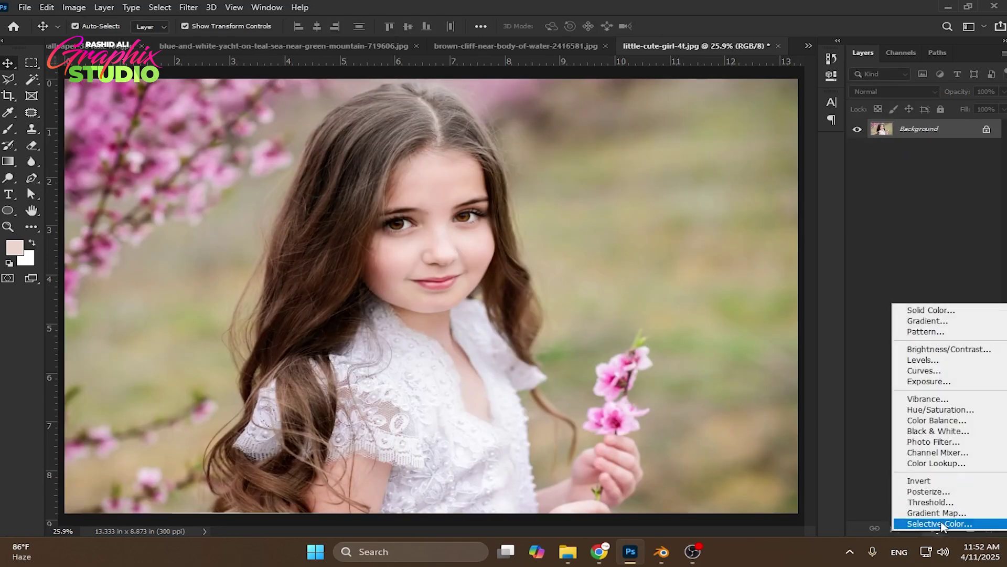
left_click(929, 334)
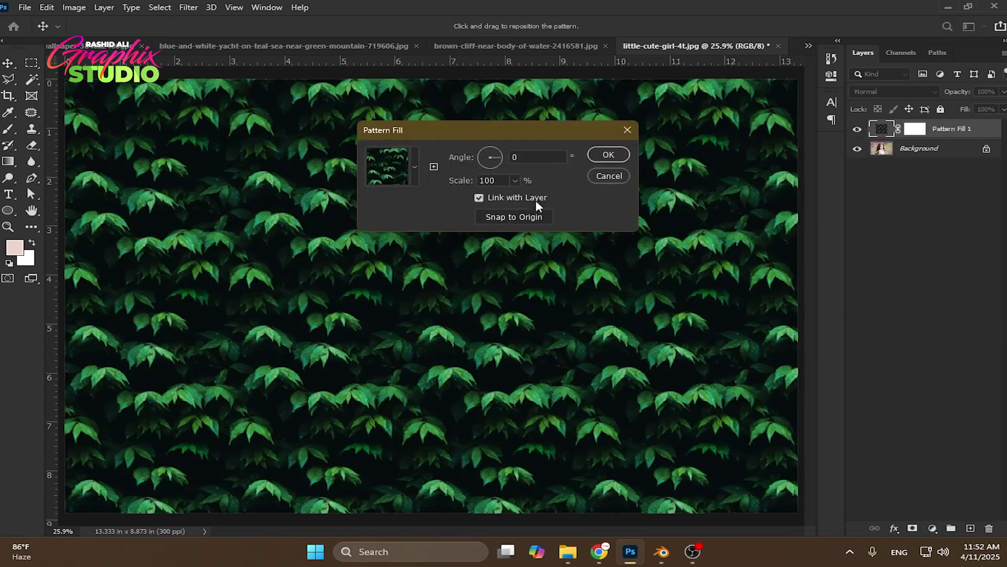
left_click(415, 168)
left_click(386, 244)
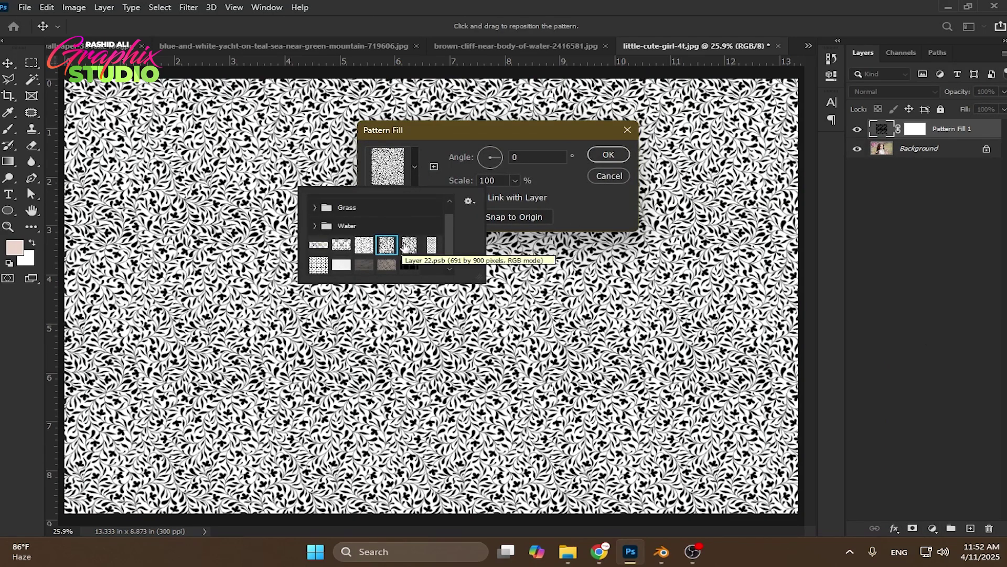
left_click(410, 246)
left_click(431, 245)
left_click(388, 245)
left_click(364, 245)
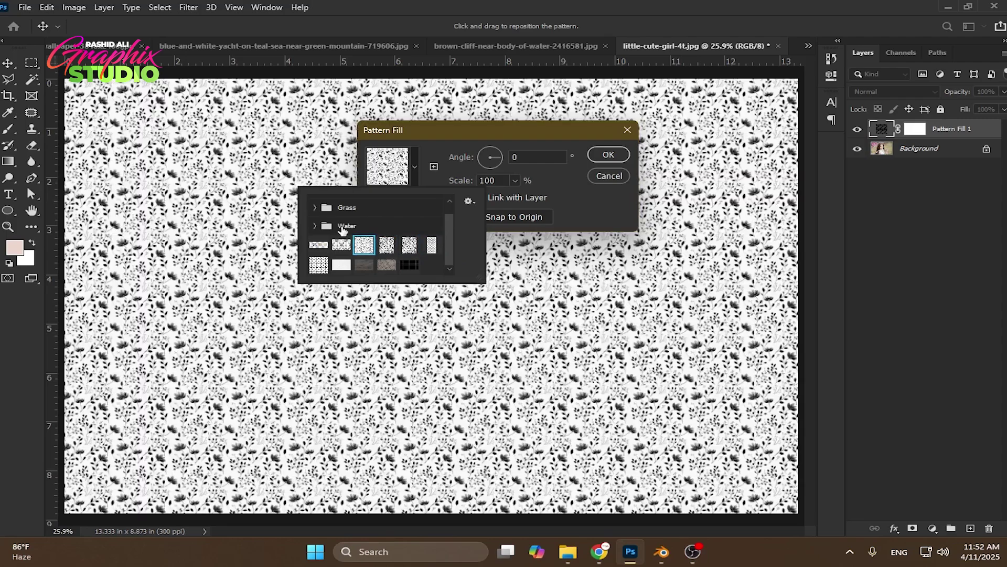
- Try the three Water patterns for the fill layer
left_click(316, 225)
left_click(332, 245)
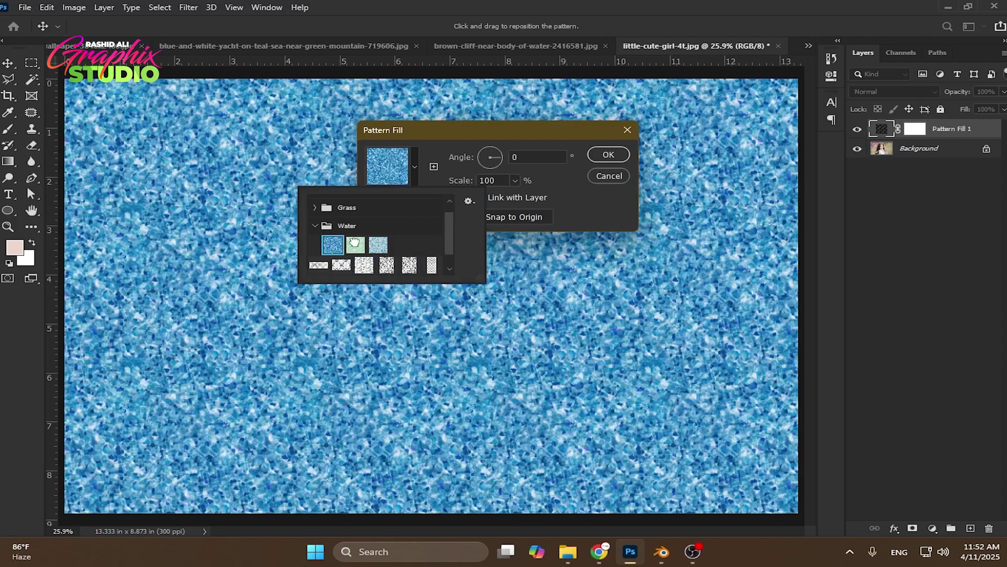
left_click(355, 244)
left_click(377, 244)
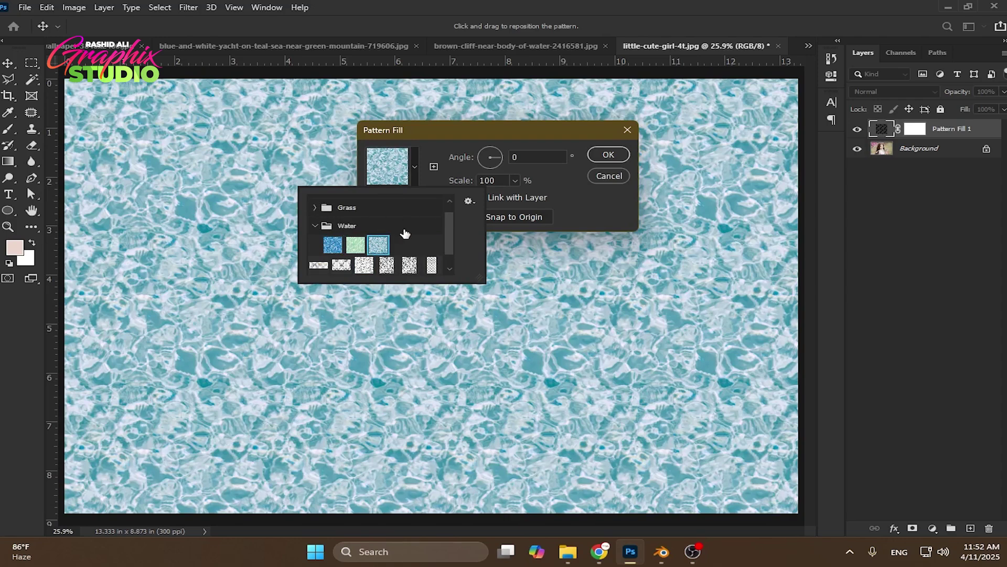
- Fill the layer with the yellow-leaf Grass pattern at an angle of -118.71° and a scale of 128%
left_click(314, 207)
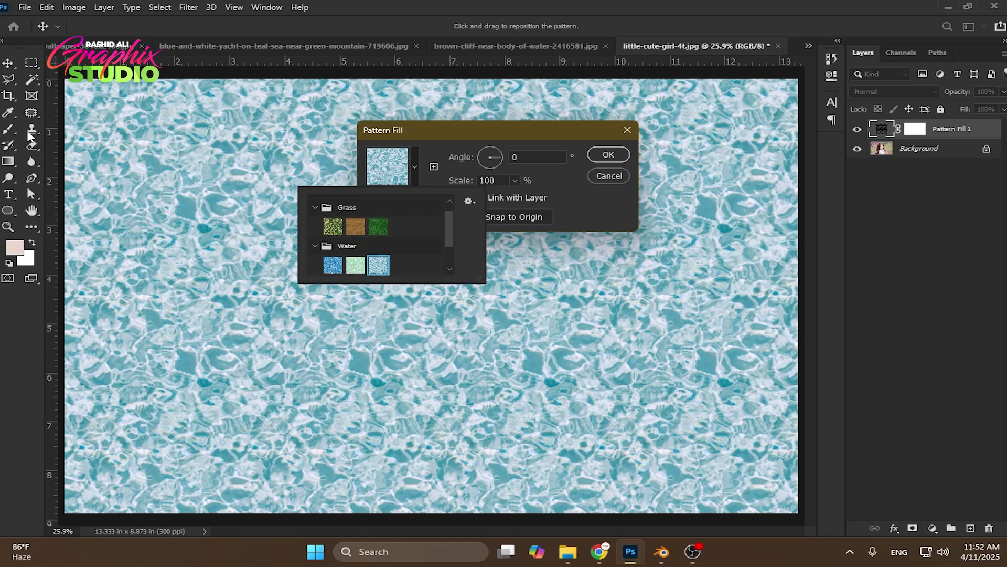
left_click(328, 225)
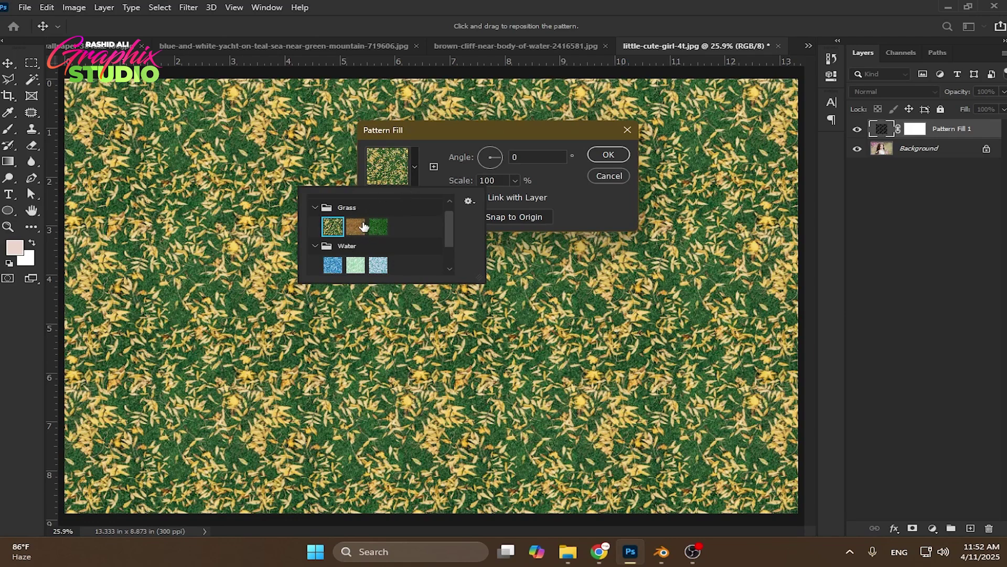
left_click(511, 145)
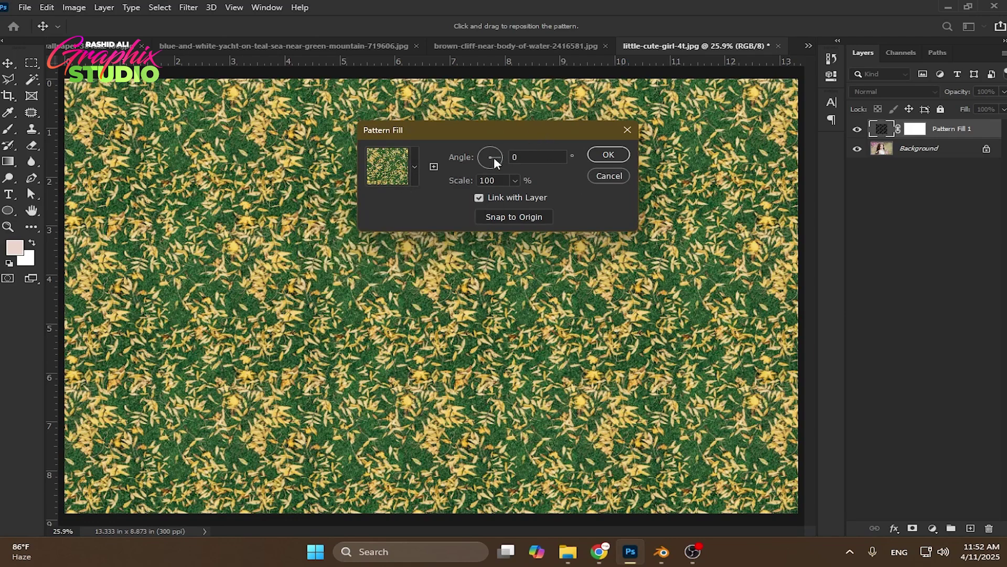
left_click_drag(494, 157, 485, 182)
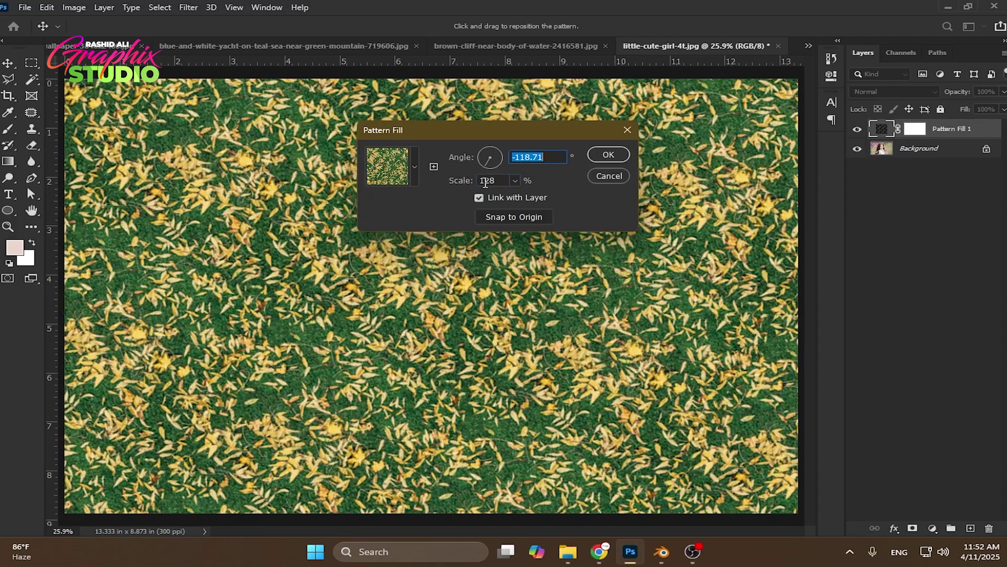
left_click(609, 155)
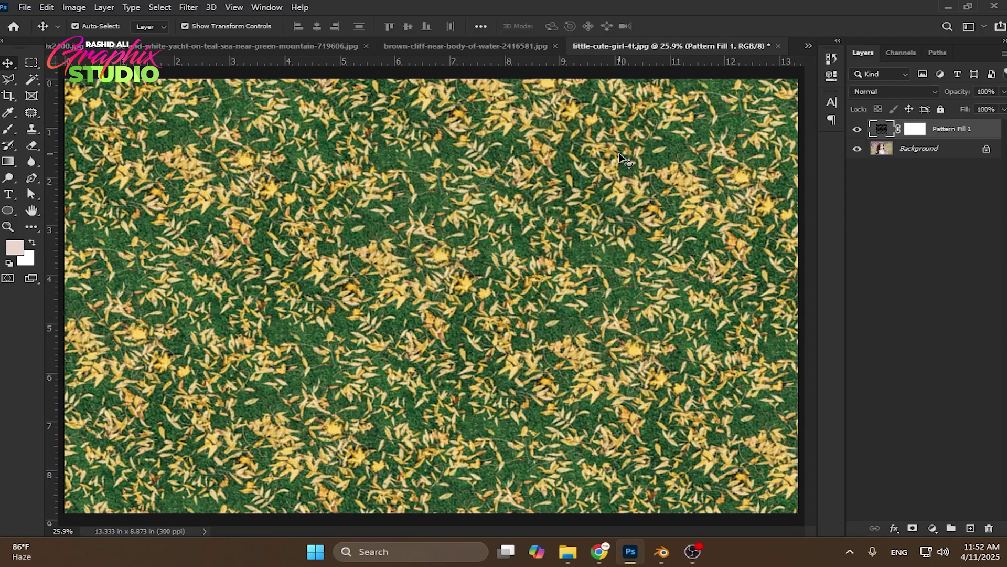
- Invert the Pattern Fill 1 layer mask to black, hide the Background layer and invert the mask back to white
left_click(916, 131)
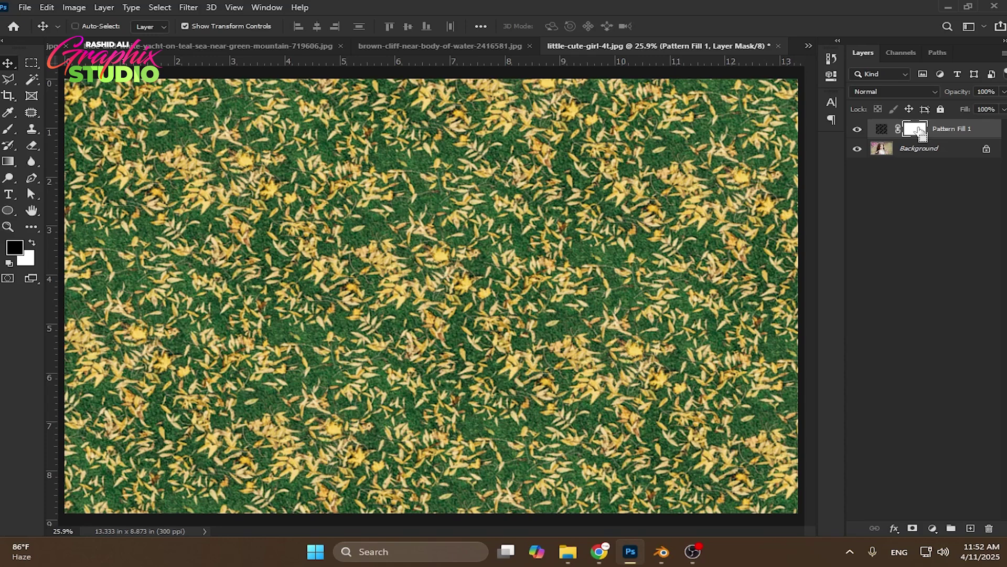
key("ctrl+i")
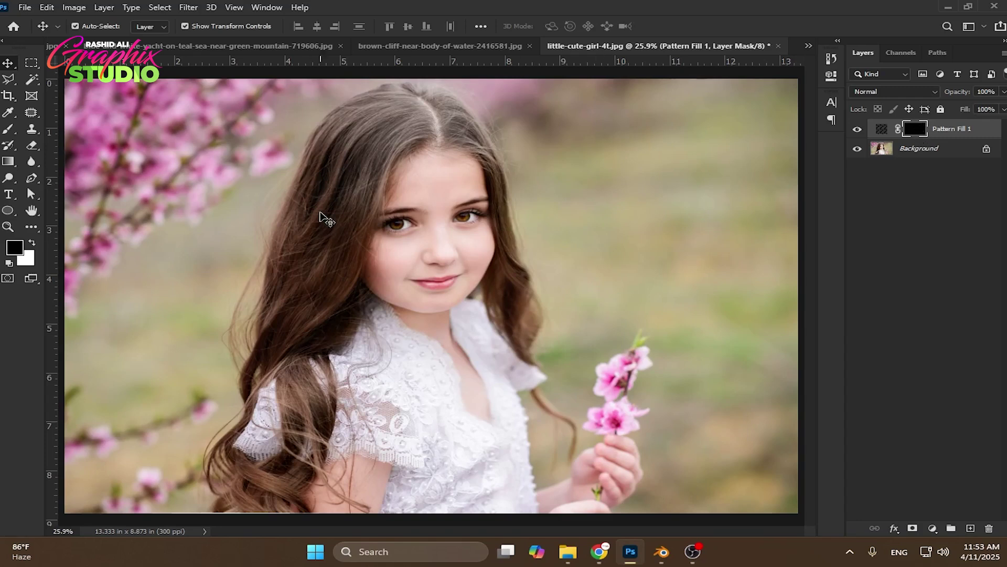
left_click(856, 150)
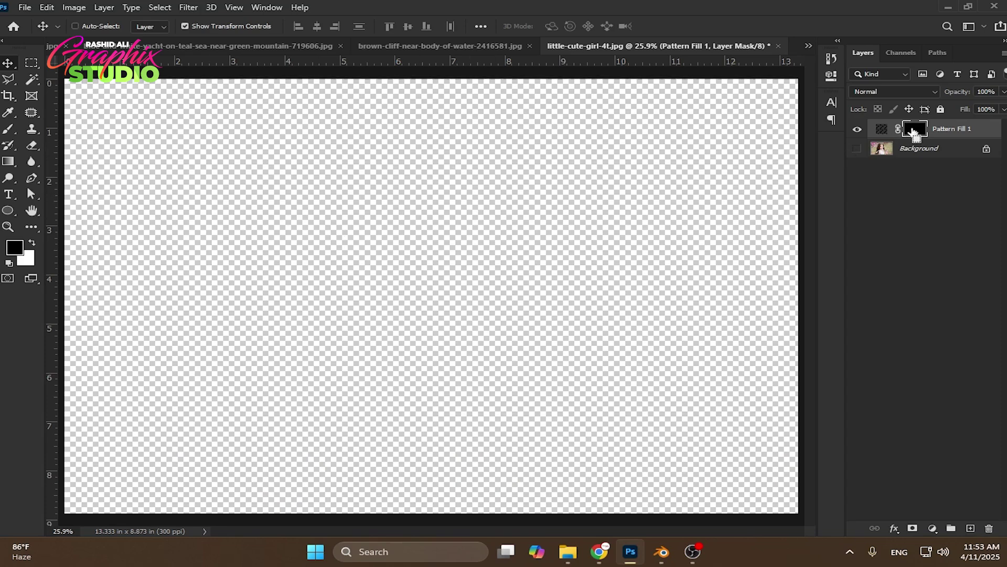
key("ctrl+i")
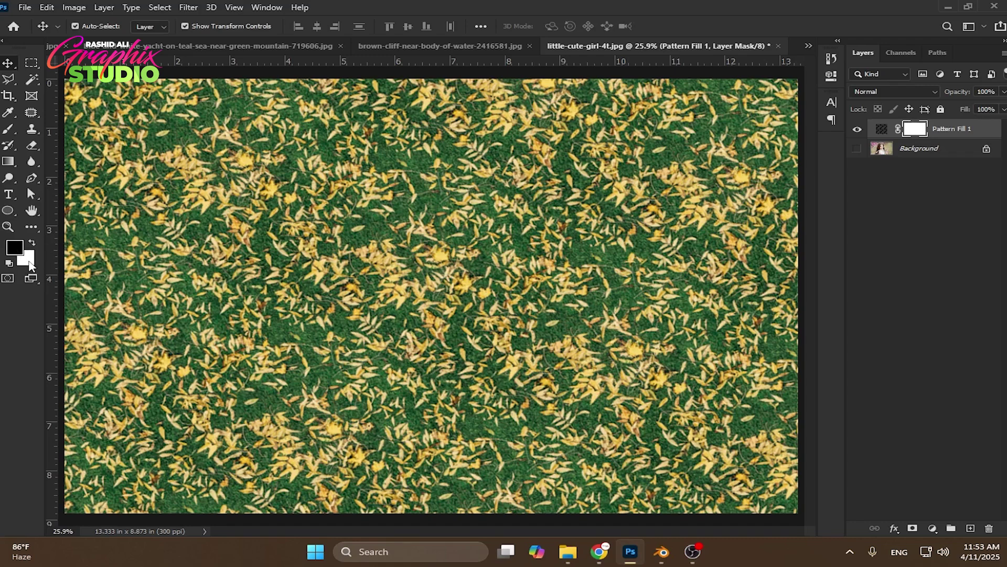
- Switch to the Brush tool and set its size to 168 px
left_click(7, 130)
right_click(7, 130)
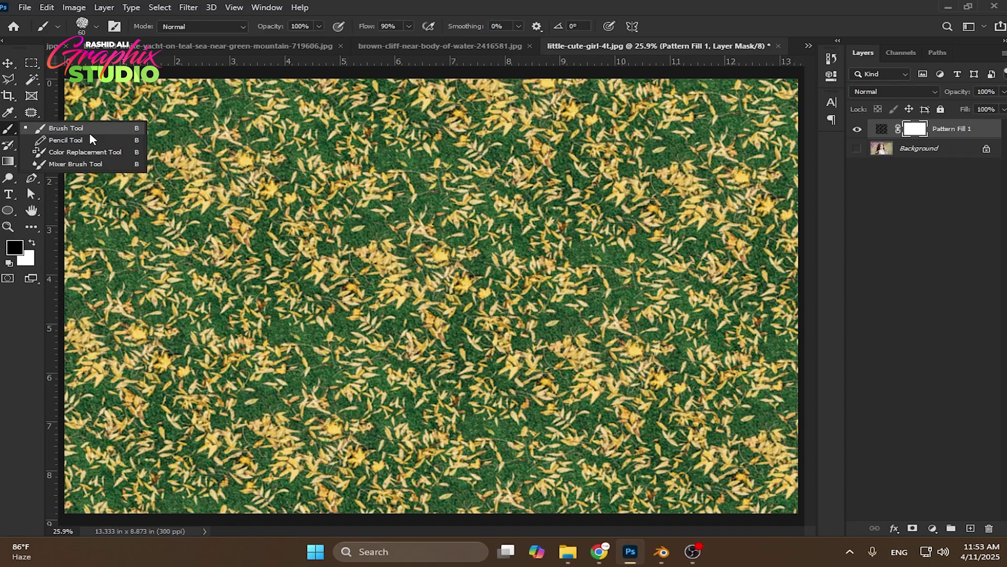
left_click(90, 132)
right_click(284, 211)
left_click(416, 240)
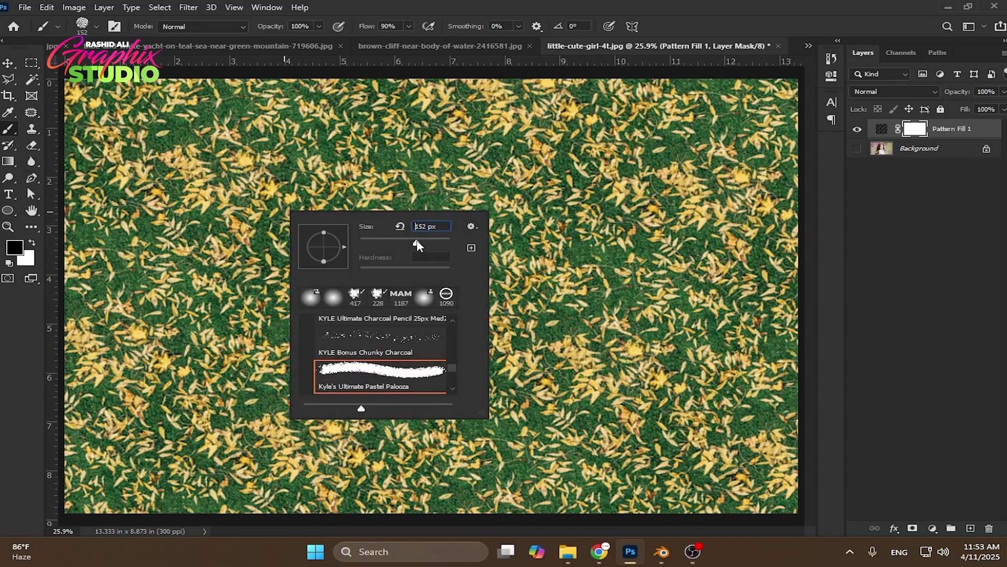
left_click(449, 15)
right_click(390, 198)
left_click(526, 230)
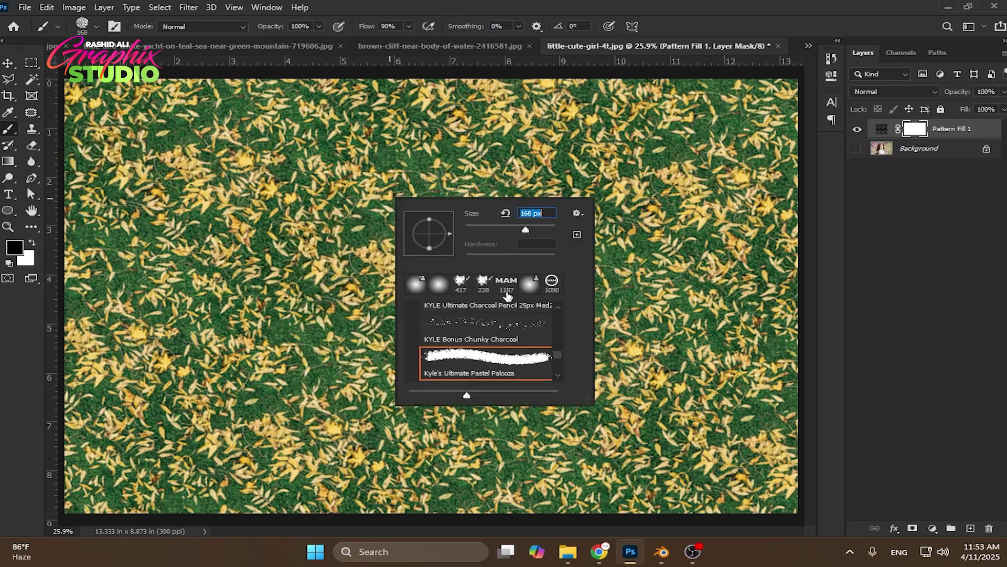
- Mask out a large area of the leaf pattern by painting black on the layer mask with the Hard Round Pressure Size brush at 338 px
scroll(494, 338, "up", 6)
scroll(493, 339, "up", 2)
left_click(491, 355)
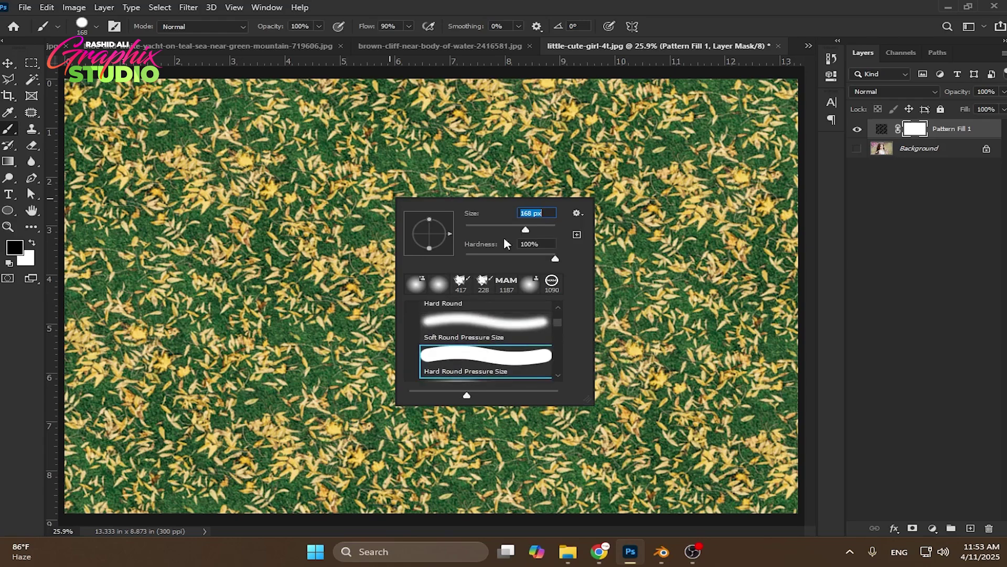
key("bracketright")
left_click_drag(533, 230, 540, 229)
mouse_move(162, 151)
left_mouse_down()
mouse_move(134, 166)
mouse_move(171, 118)
mouse_move(74, 111)
mouse_move(99, 111)
mouse_move(120, 139)
mouse_move(135, 223)
mouse_move(147, 205)
mouse_move(229, 208)
mouse_move(270, 230)
mouse_move(237, 294)
mouse_move(291, 302)
mouse_move(312, 319)
mouse_move(353, 317)
mouse_move(403, 337)
mouse_move(438, 328)
mouse_move(545, 357)
mouse_move(328, 412)
left_mouse_up()
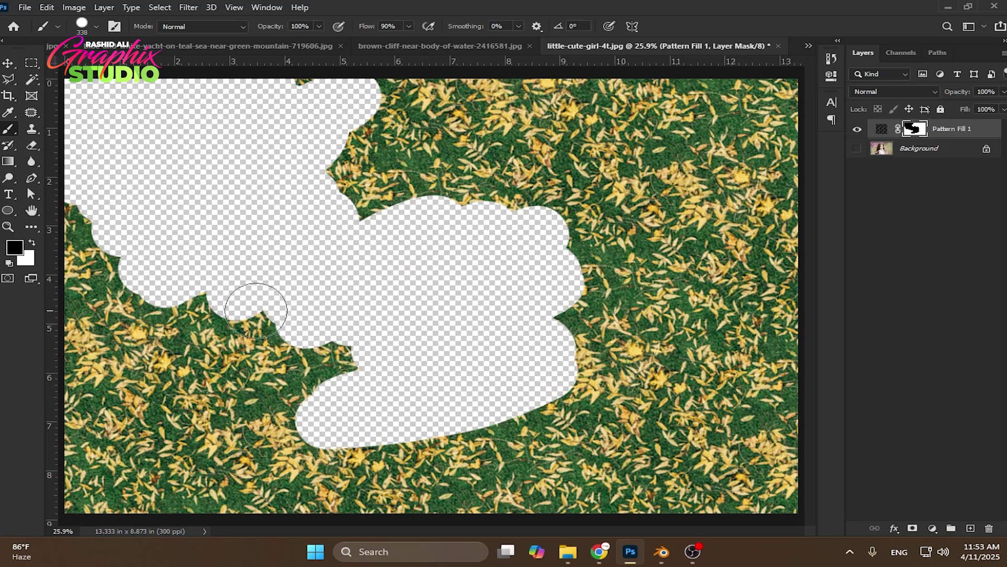
- Restore the hidden leaf pattern by painting white over the masked area of the Pattern Fill 1 layer mask
left_click(33, 245)
mouse_move(196, 254)
left_mouse_down()
mouse_move(225, 242)
mouse_move(204, 395)
mouse_move(234, 441)
mouse_move(601, 403)
mouse_move(491, 373)
mouse_move(365, 394)
mouse_move(339, 317)
mouse_move(489, 288)
mouse_move(570, 241)
mouse_move(521, 208)
mouse_move(243, 192)
mouse_move(118, 203)
mouse_move(440, 144)
mouse_move(335, 87)
mouse_move(462, 55)
mouse_move(124, 96)
mouse_move(57, 92)
mouse_move(252, 120)
mouse_move(473, 111)
mouse_move(321, 112)
mouse_move(1, 210)
mouse_move(157, 174)
mouse_move(58, 261)
mouse_move(80, 276)
mouse_move(251, 242)
left_mouse_up()
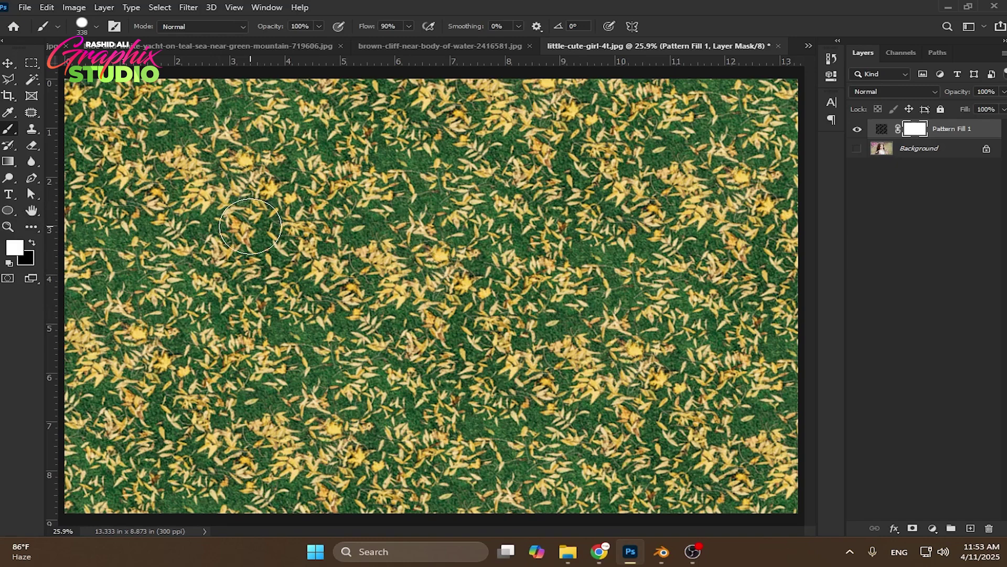
- Paint black on the layer mask to hide a central area, paint it back with white, and toggle the layer's visibility
key("x")
mouse_move(247, 172)
left_mouse_down()
mouse_move(430, 231)
mouse_move(399, 388)
left_mouse_up()
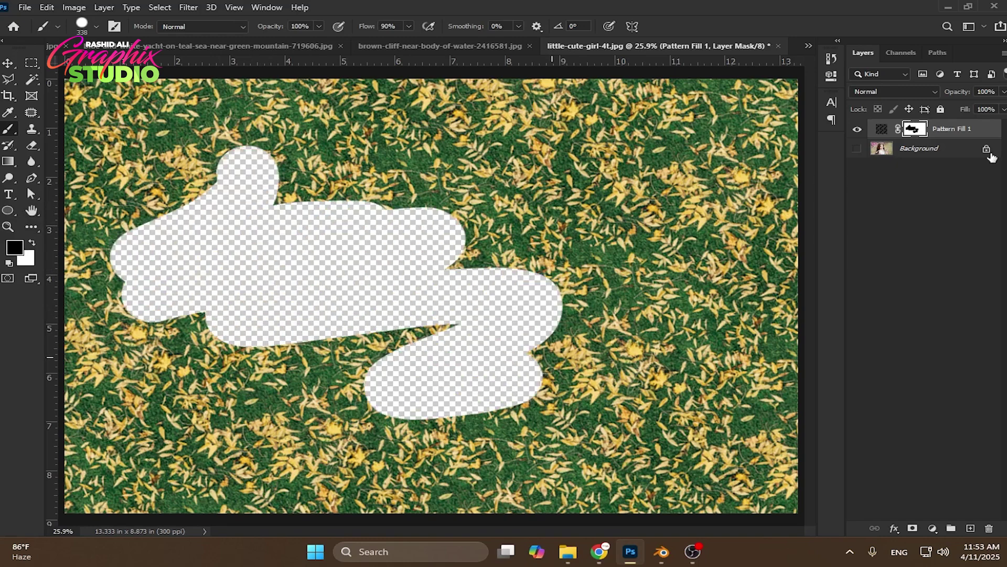
key("x")
mouse_move(498, 341)
left_mouse_down()
mouse_move(430, 367)
mouse_move(218, 294)
mouse_move(157, 294)
mouse_move(163, 163)
mouse_move(331, 266)
left_mouse_up()
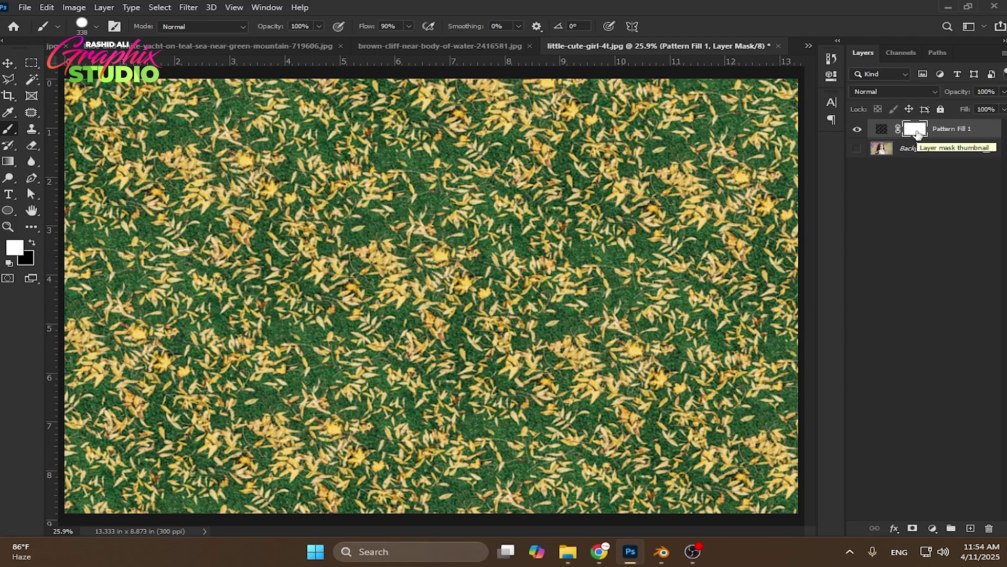
left_click(857, 130)
left_click(858, 129)
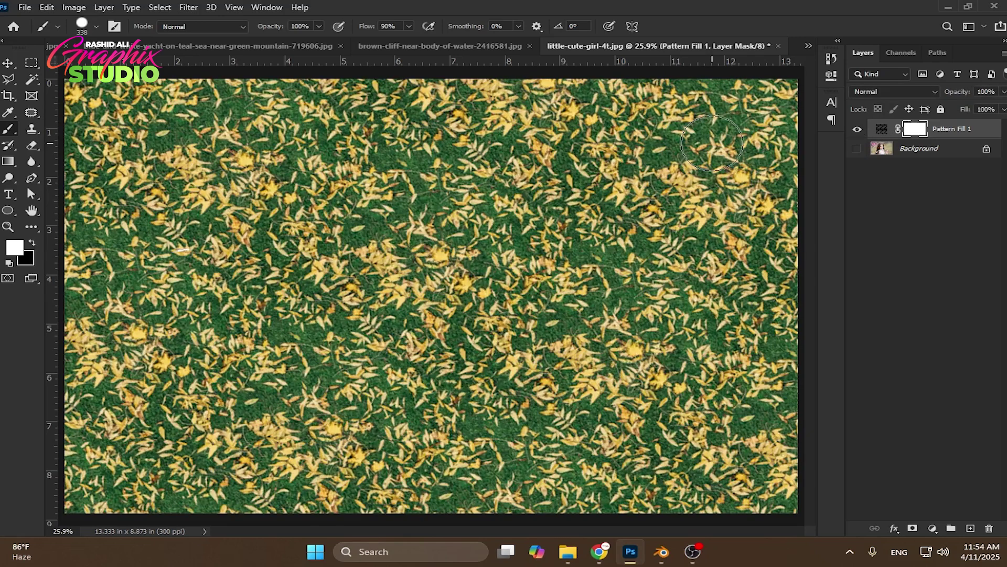
- Preview several black-and-white patterns on the Pattern Fill 1 layer with the Move tool active, and discard the change
key("v")
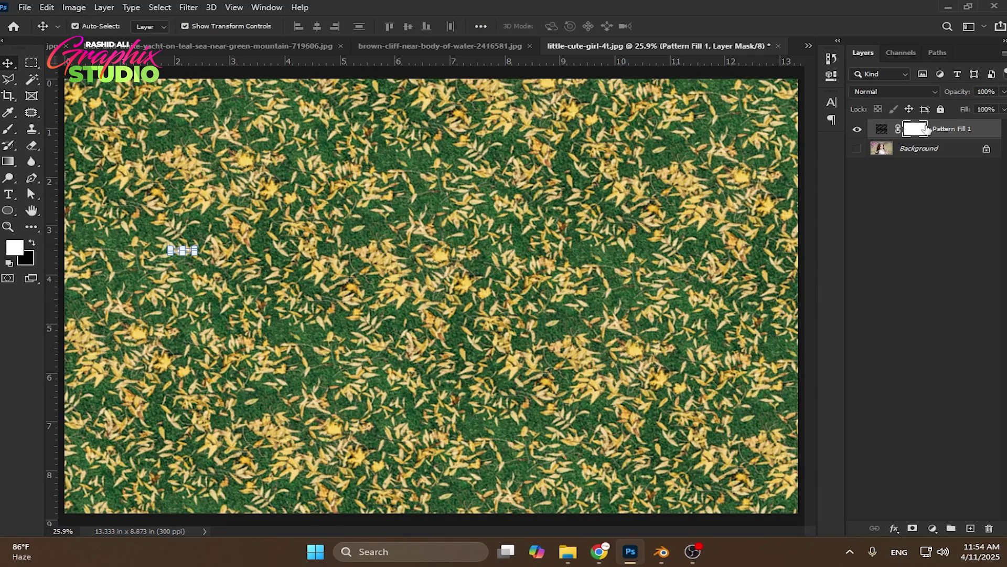
double_click(884, 130)
left_click(414, 166)
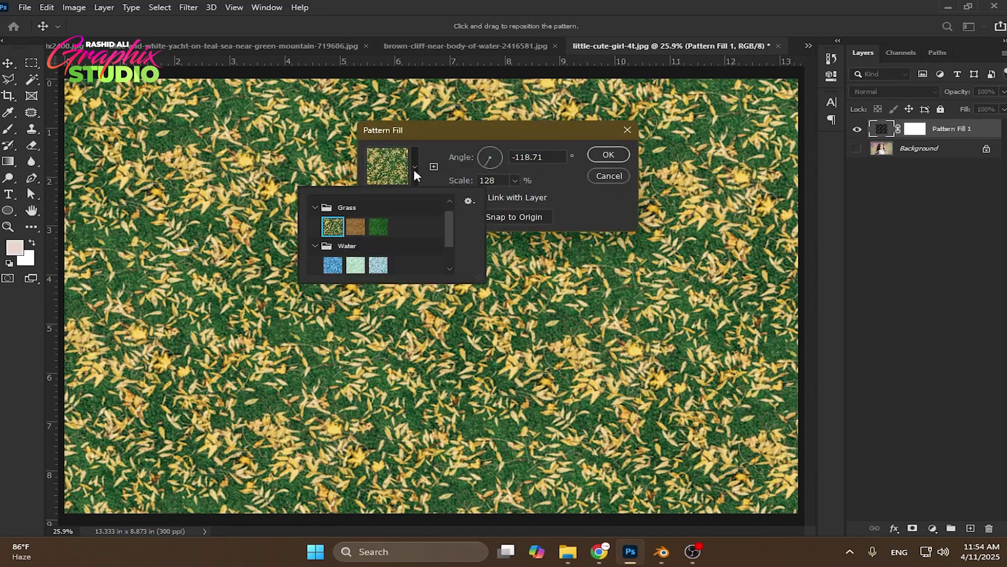
scroll(367, 224, "down", 3)
left_click(320, 265)
left_click(319, 245)
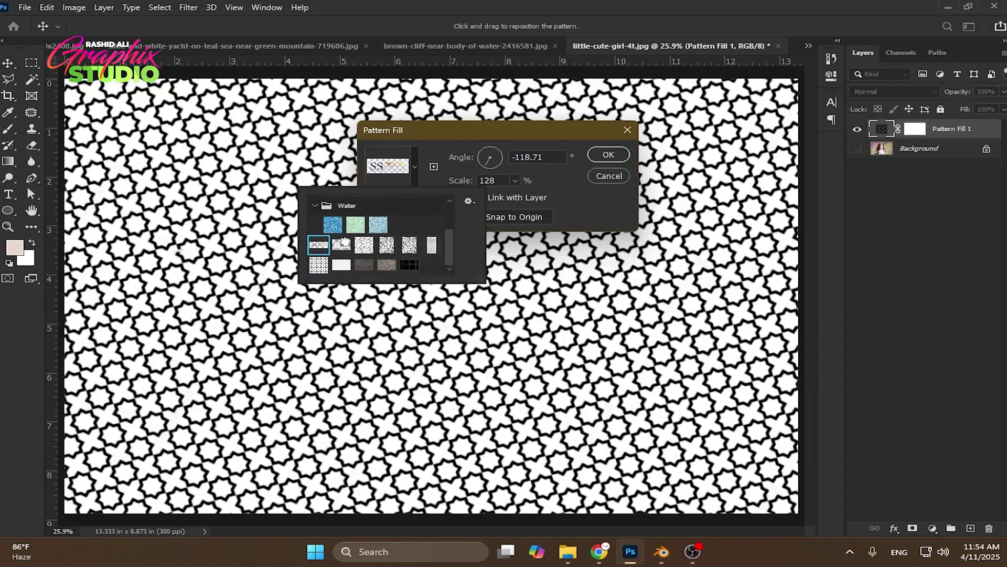
left_click(341, 245)
left_click(363, 245)
left_click(457, 166)
left_click(609, 176)
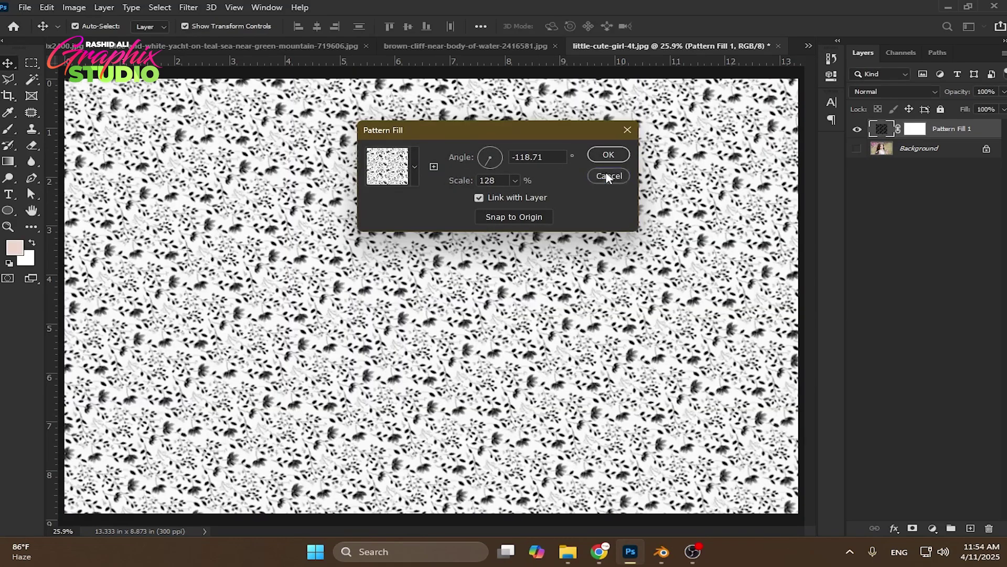
- Switch to Chrome and search Google for "seamless pattern vector black"
mouse_move(606, 549)
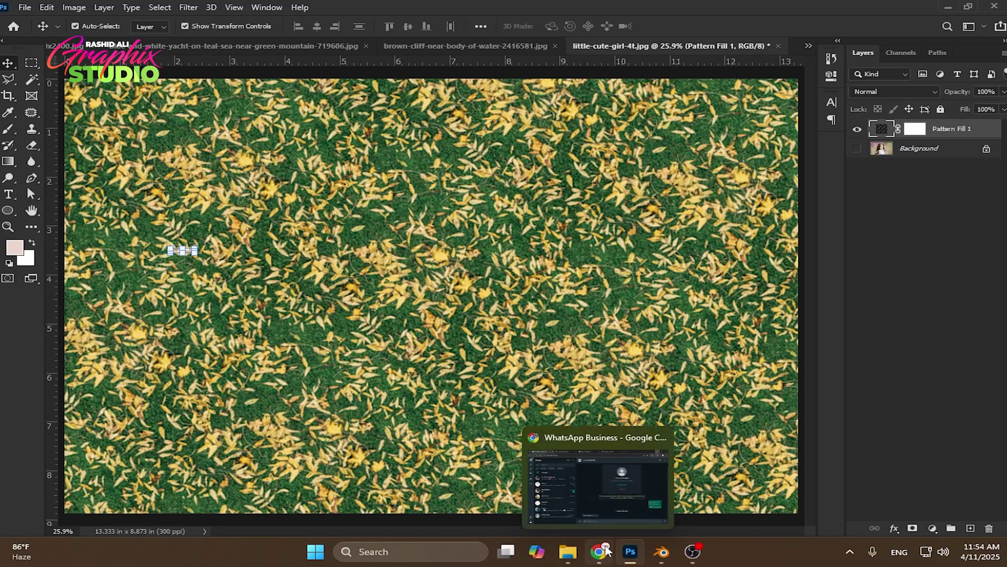
left_click(606, 549)
left_click(611, 14)
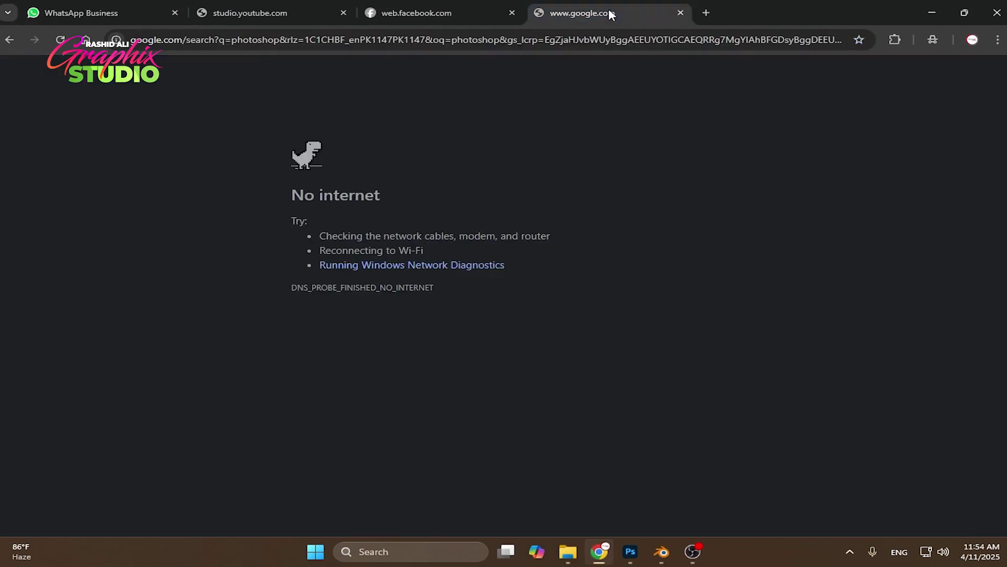
left_click(681, 40)
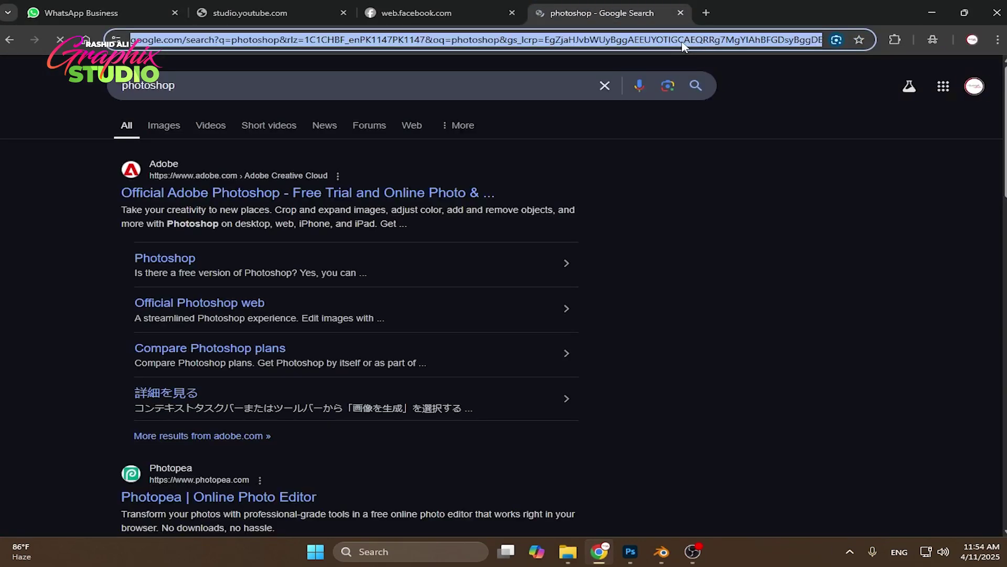
type("seamle")
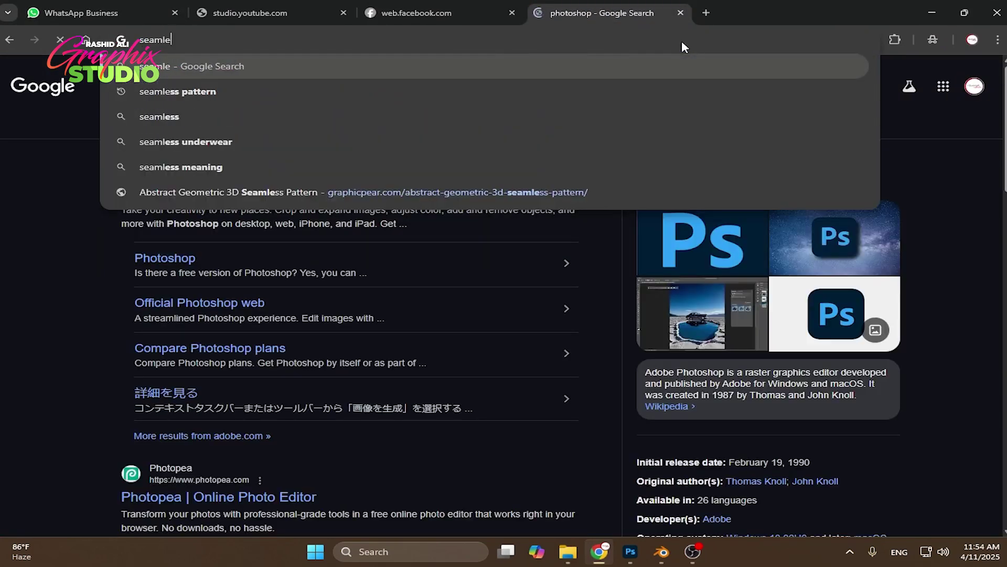
type("ss pattern vecor")
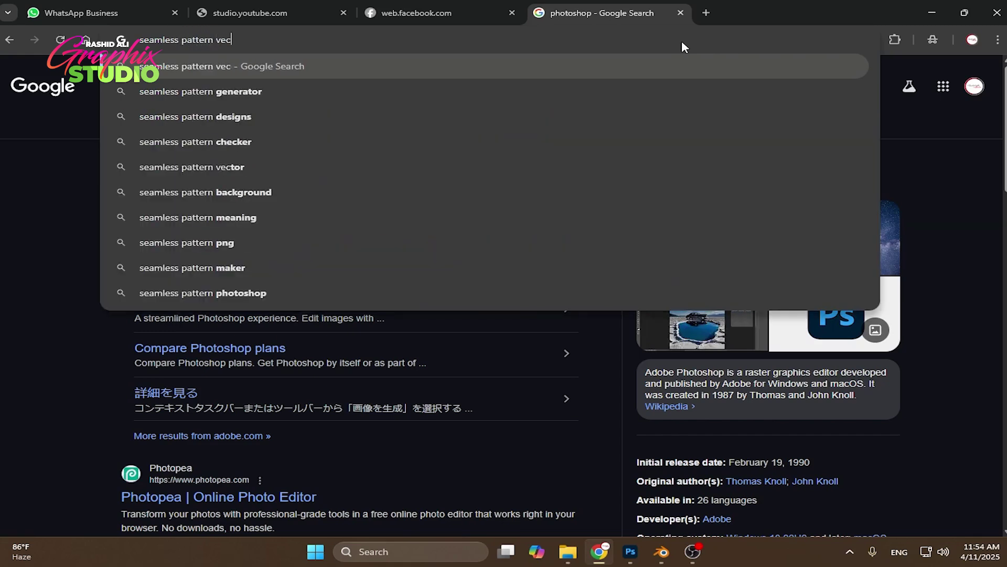
key("BackSpace")
key("BackSpace")
type("tor black")
key("Return")
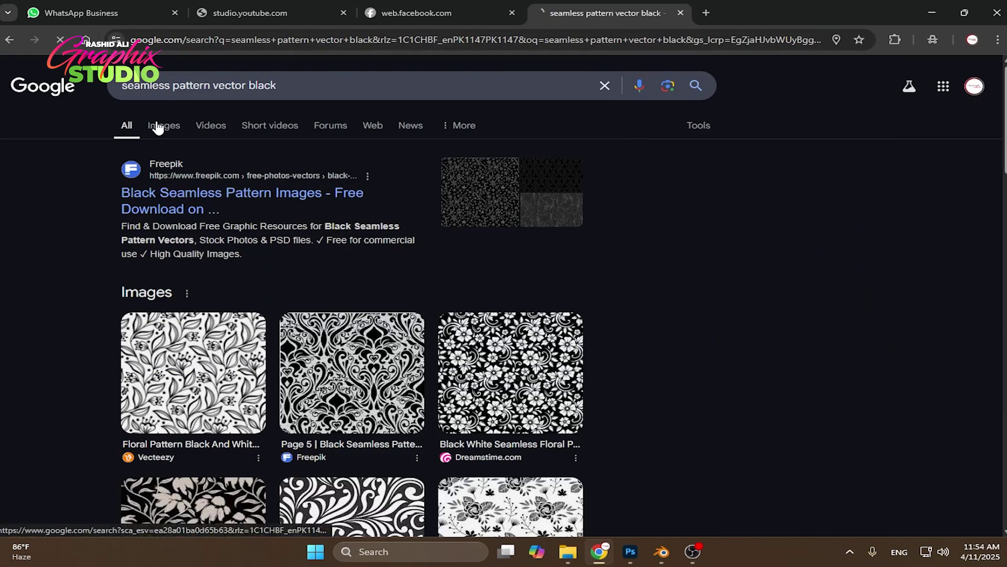
- Browse the image results and copy the Pngtree black-and-white swirl pattern image
left_click(157, 124)
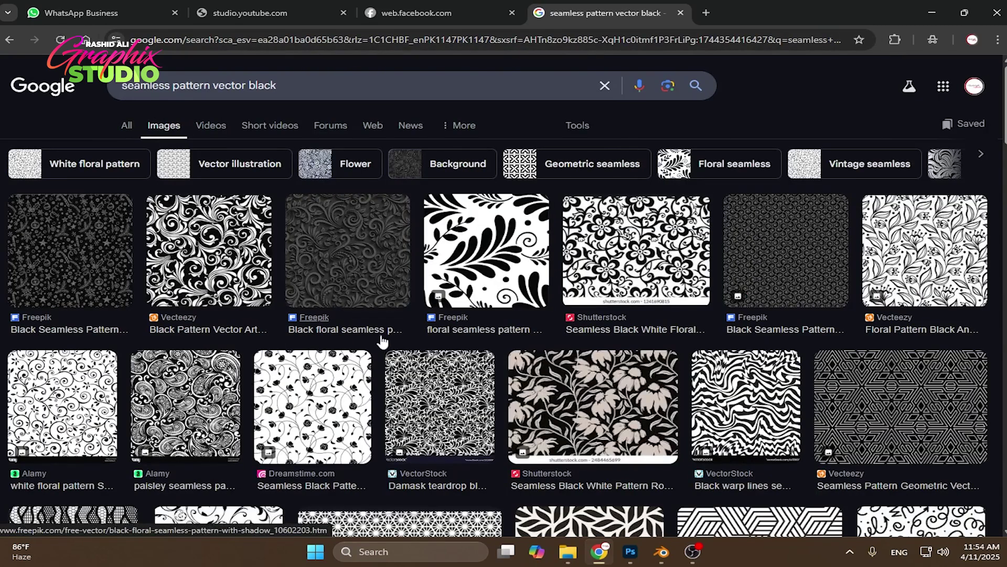
scroll(385, 326, "down", 4)
scroll(782, 325, "down", 1)
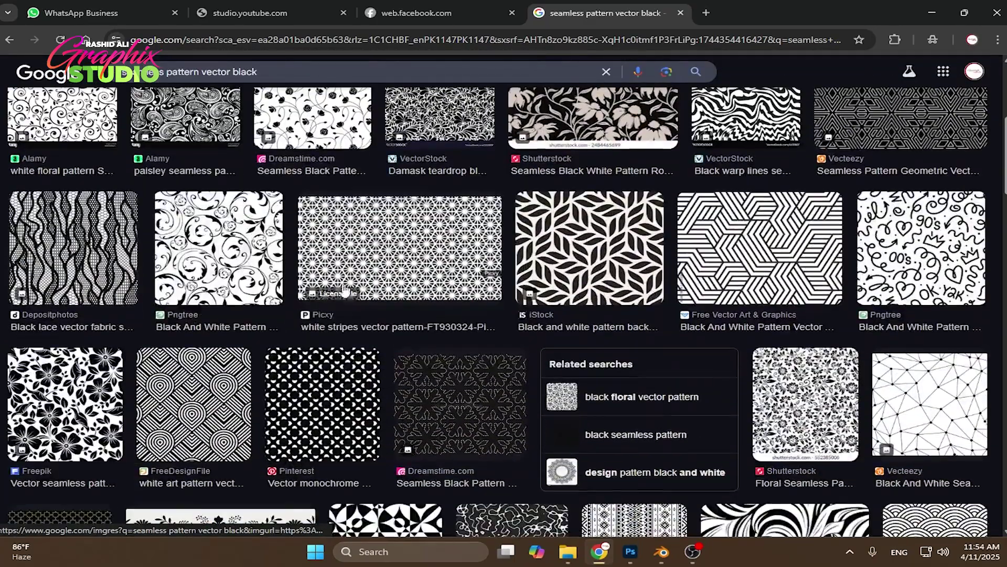
left_click(194, 226)
scroll(378, 240, "down", 5)
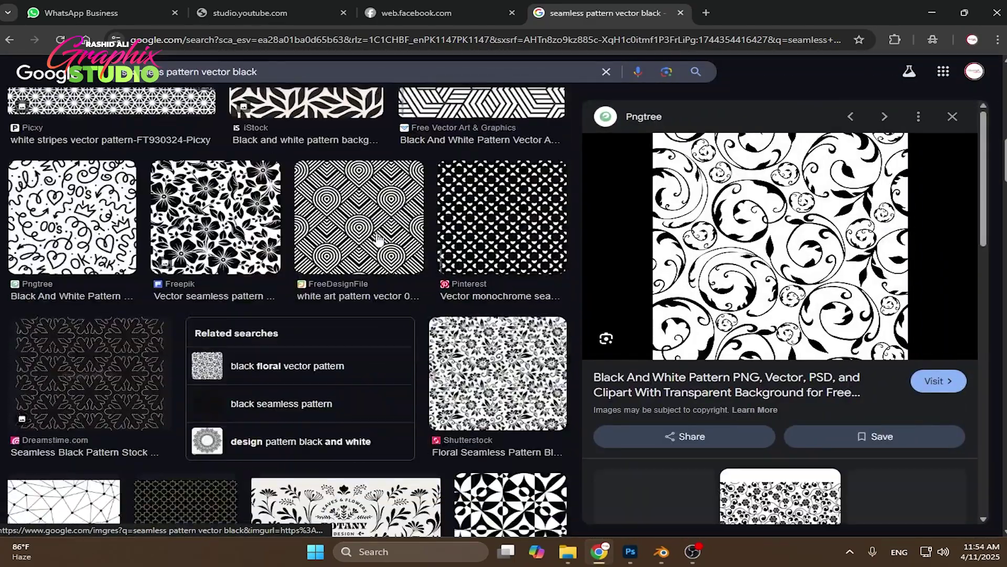
right_click(836, 180)
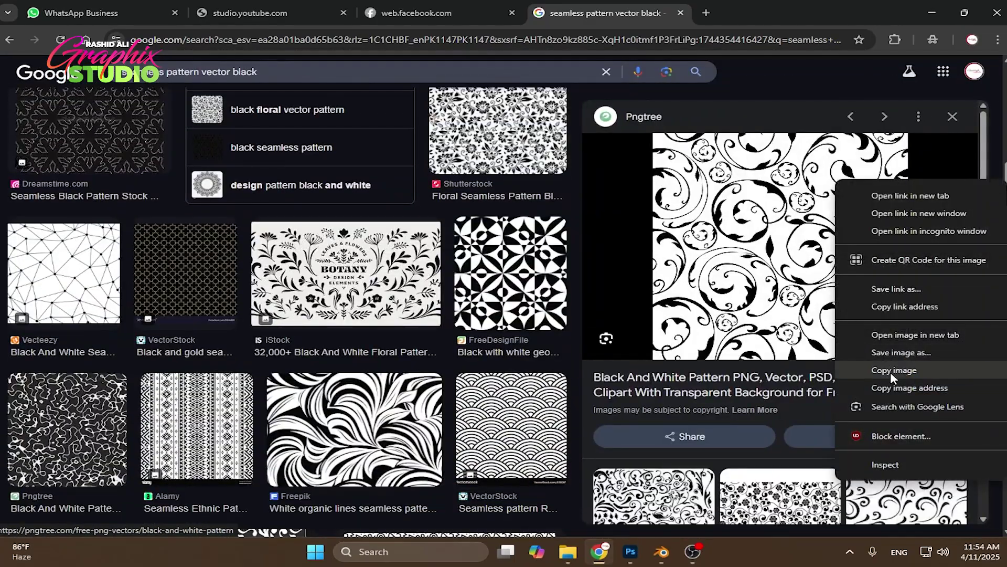
left_click(892, 370)
- Switch back to Photoshop, reset the colours to default black and white, and paste the swirl pattern as a new layer
left_click(924, 8)
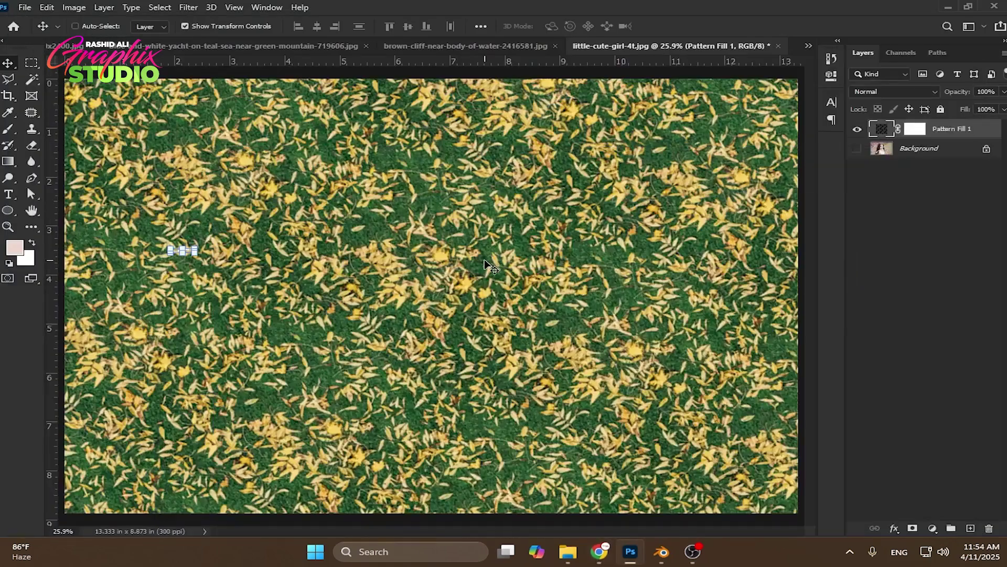
key("d")
left_click(897, 194)
key("ctrl+v")
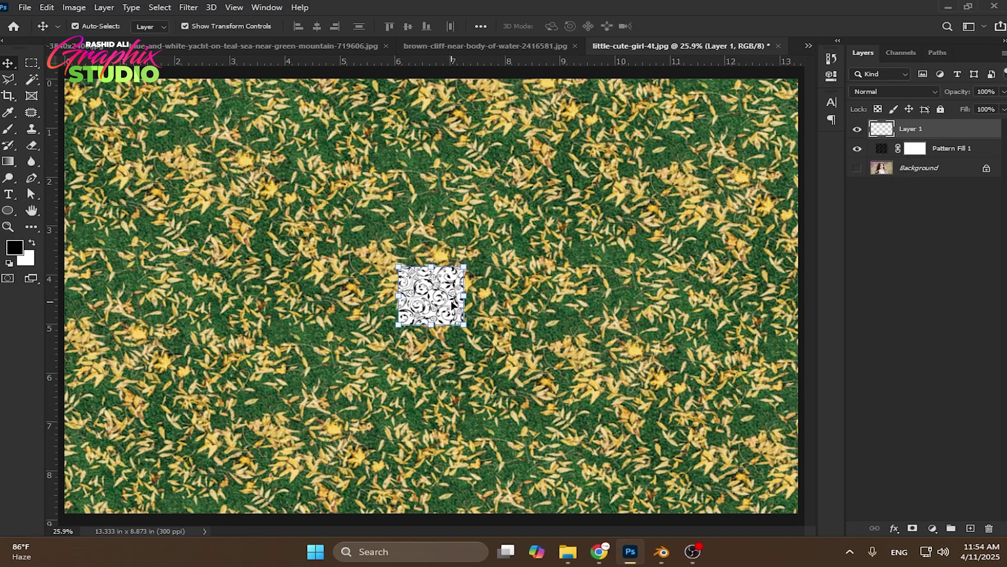
- Convert the pasted swirl pattern layer to a smart object
scroll(453, 304, "up", 5)
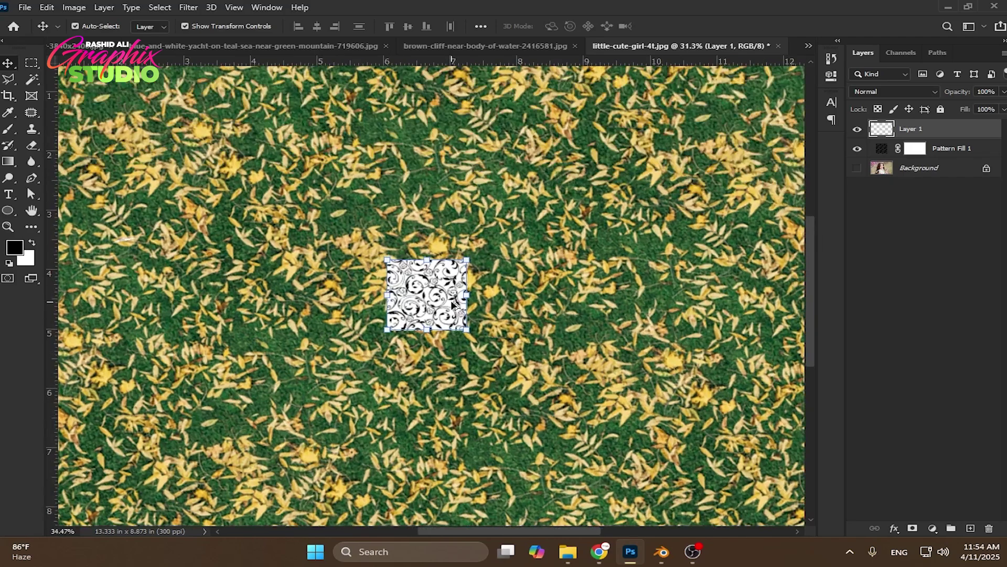
right_click(924, 129)
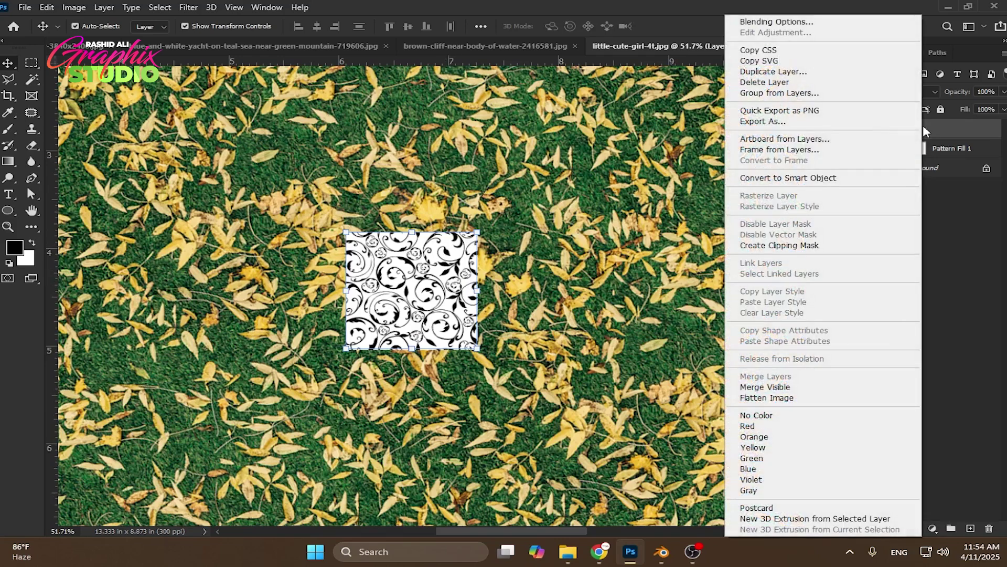
left_click(782, 178)
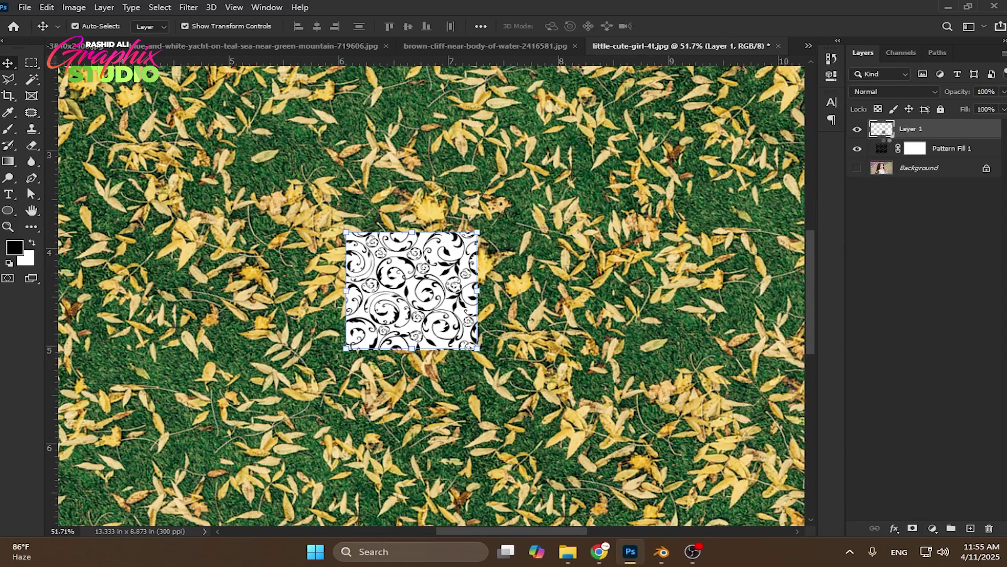
- Enlarge the layer thumbnails to Large and open the contents of the Layer 1 smart object
right_click(889, 133)
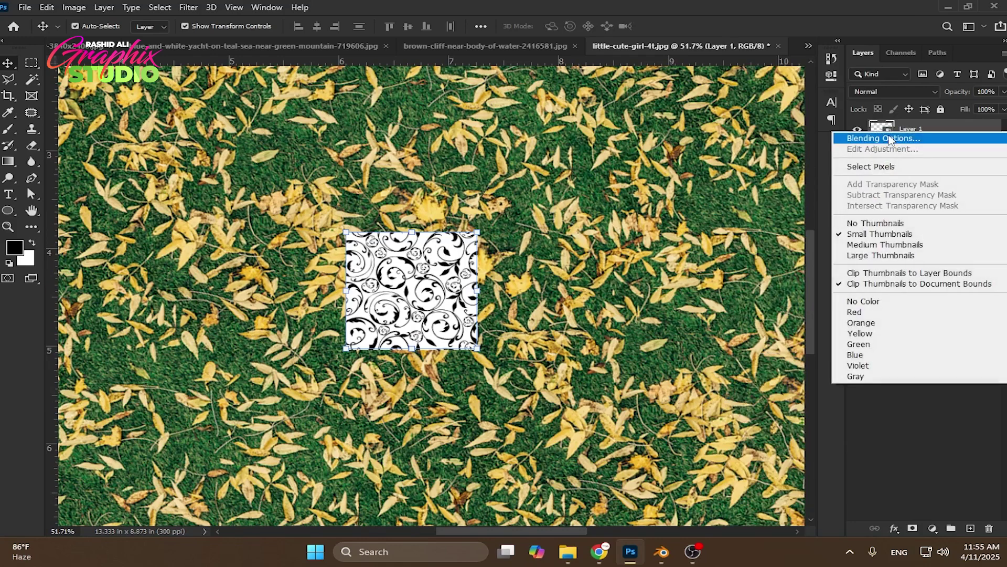
left_click(877, 258)
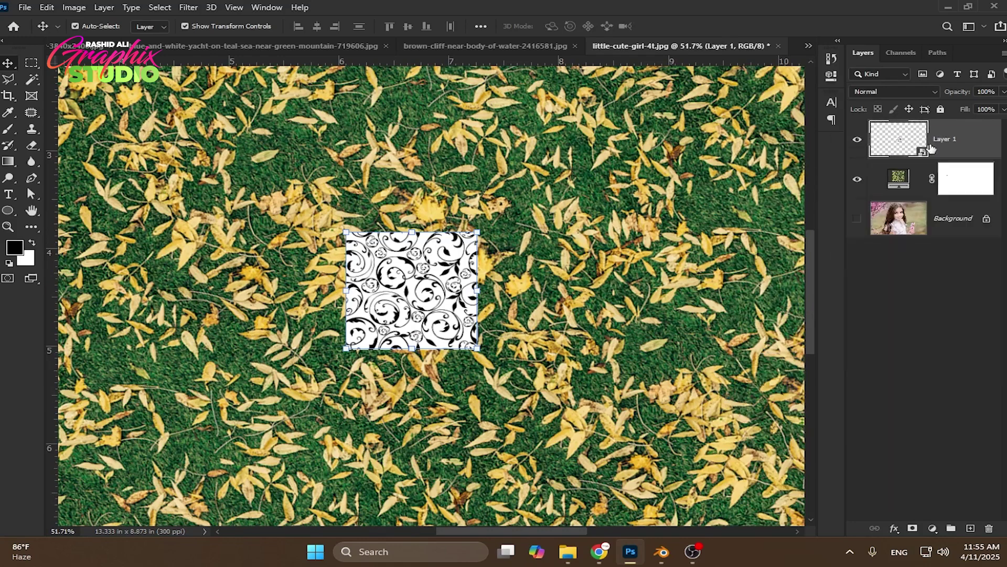
left_click(927, 242)
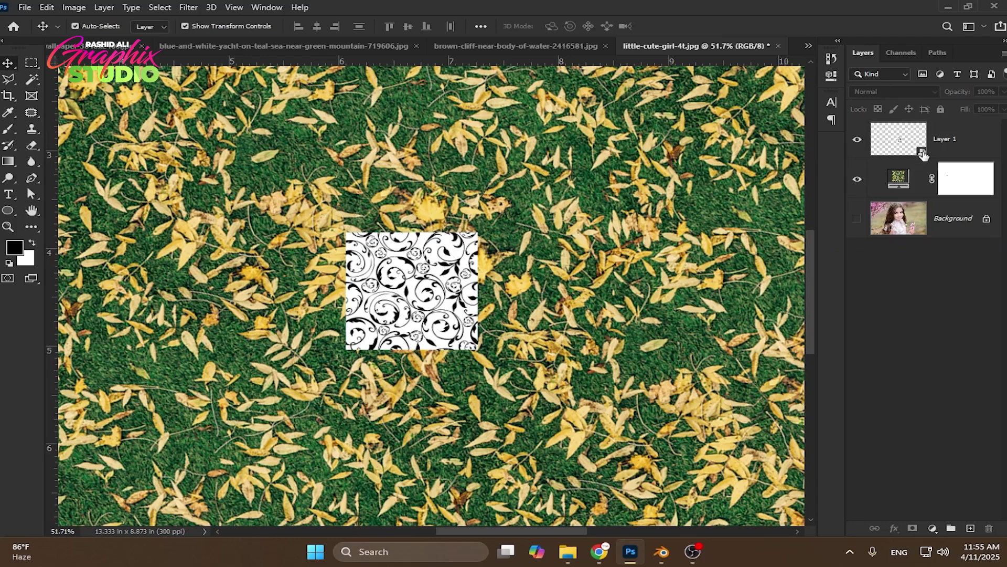
double_click(922, 153)
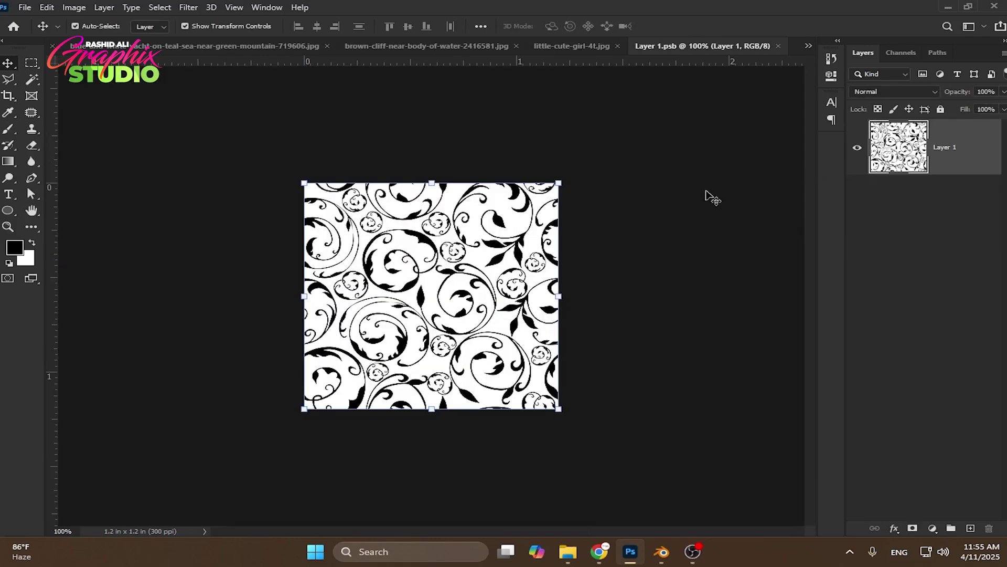
- Set the layer thumbnails to medium size
right_click(949, 157)
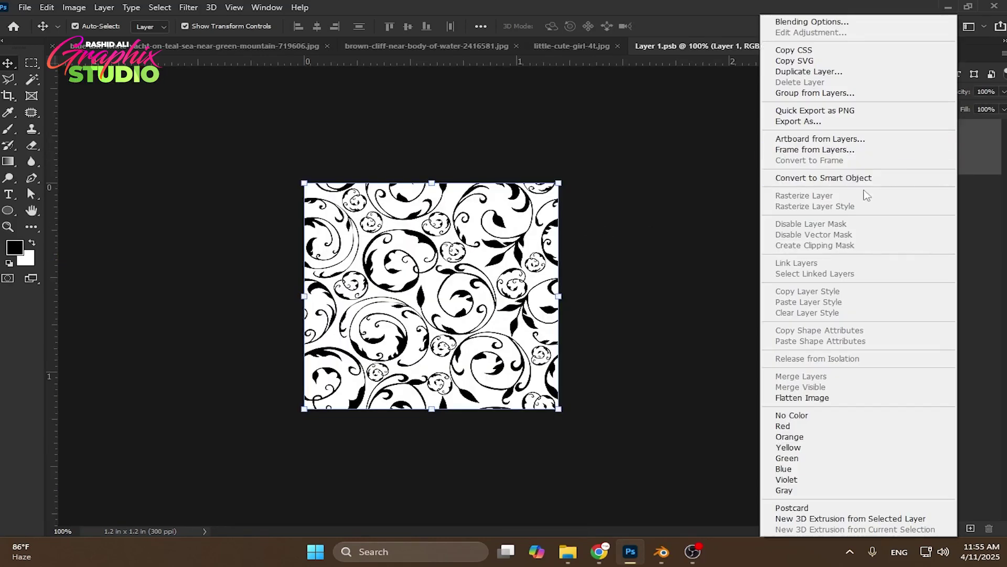
left_click(963, 194)
right_click(913, 159)
left_click(901, 262)
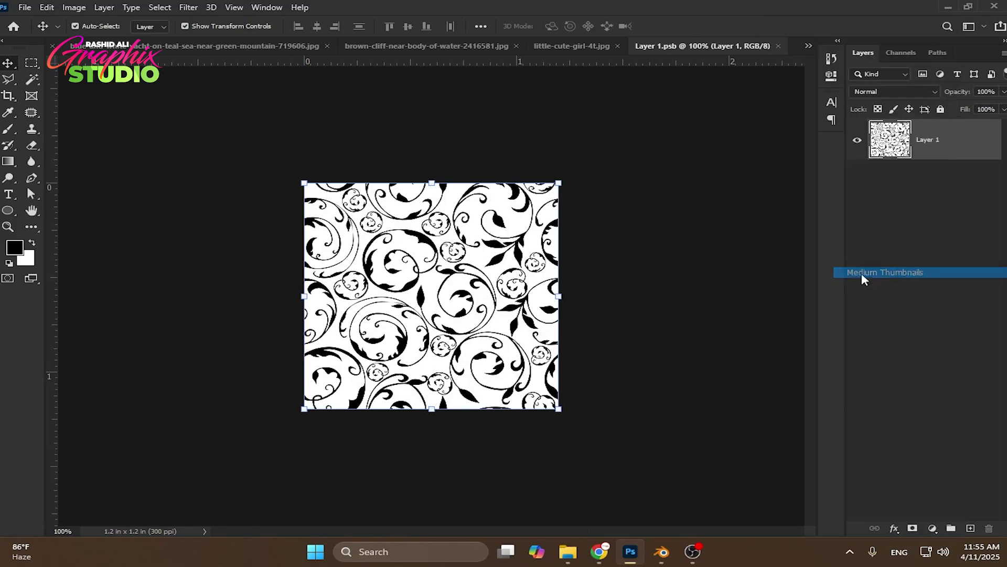
- Define the swirl image as a pattern named "flowerpattern"
left_click(48, 8)
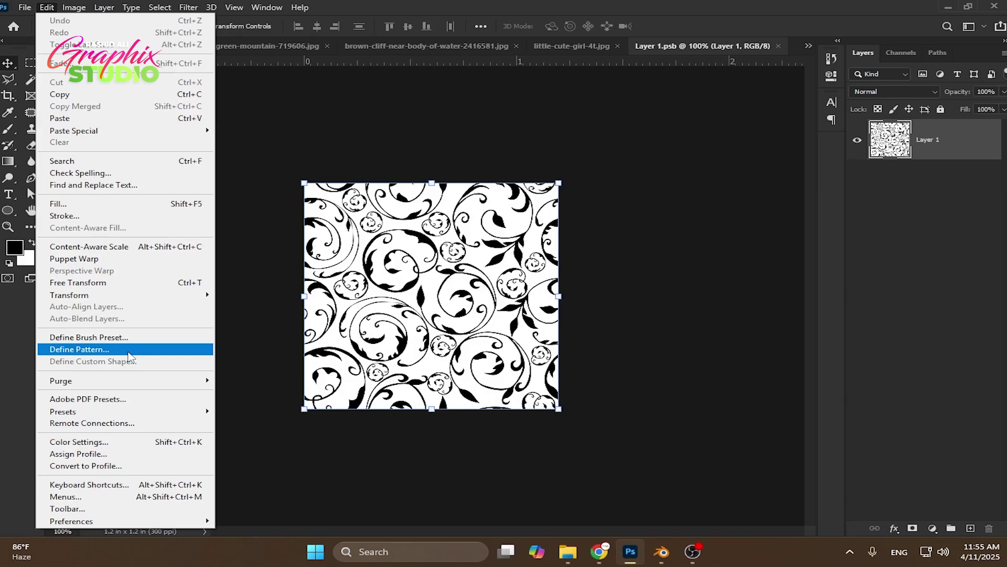
left_click(127, 350)
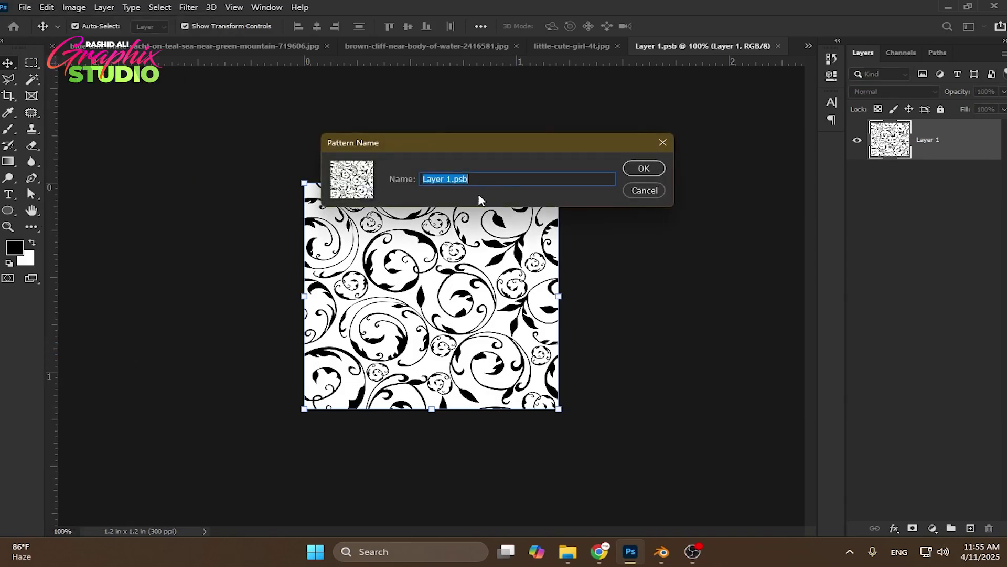
type("flowerpattern")
left_click(640, 168)
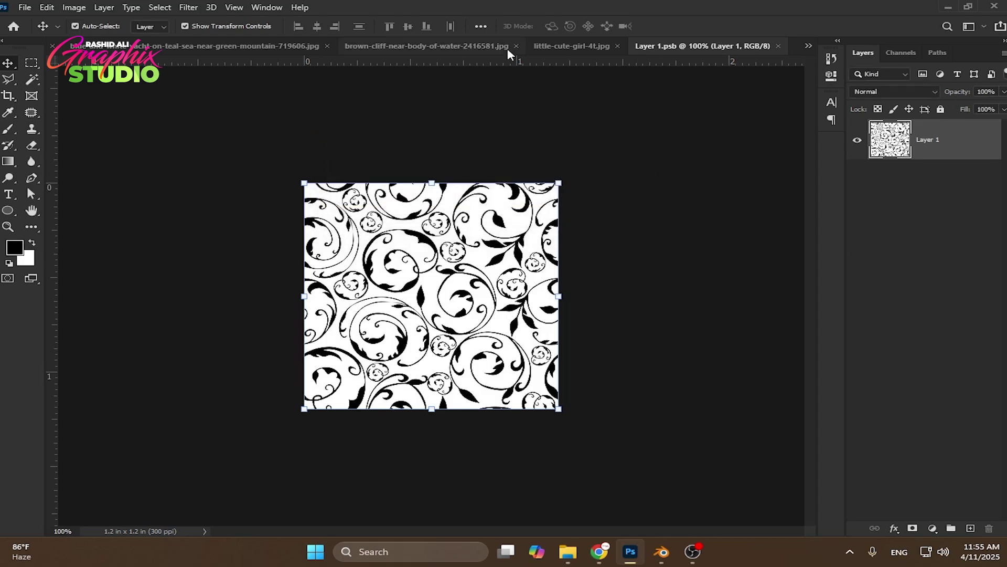
- Return to the little-cute-girl-4t.jpg document and hide the swirl smart object layer, Layer 1
left_click(560, 47)
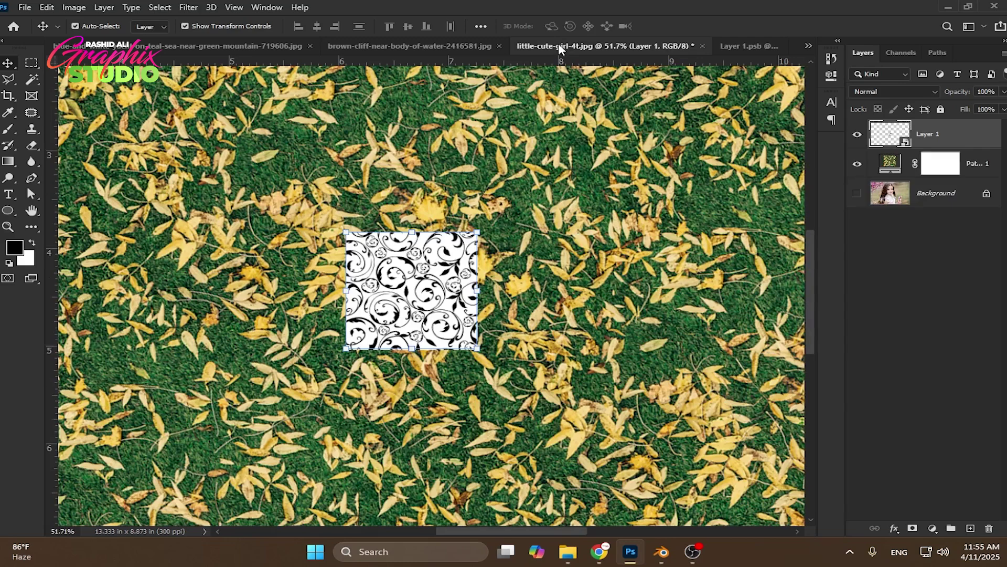
left_click(857, 134)
- Try the grid, stone and fan patterns on the existing pattern fill layer, then cancel the change
left_click(894, 164)
double_click(895, 165)
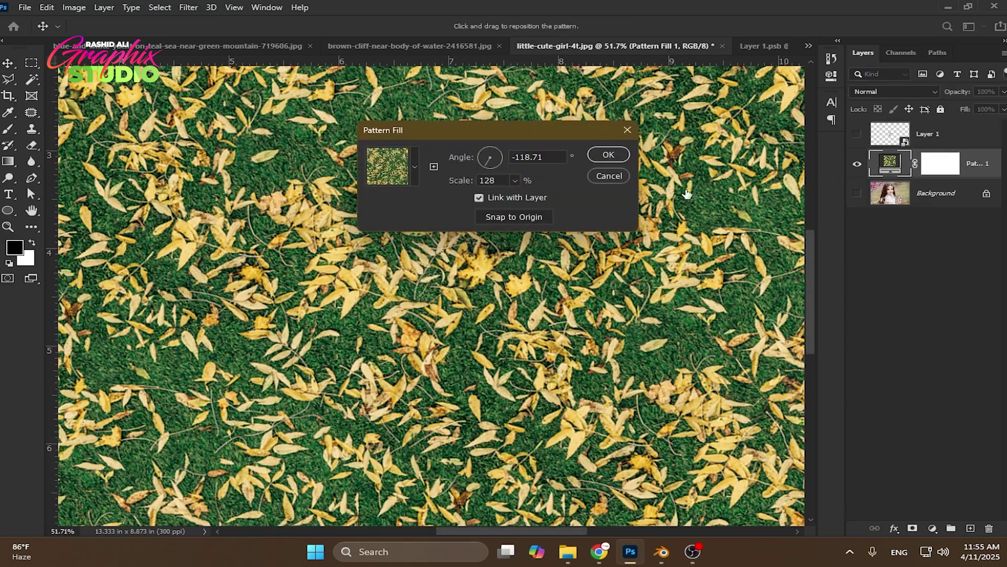
left_click(415, 167)
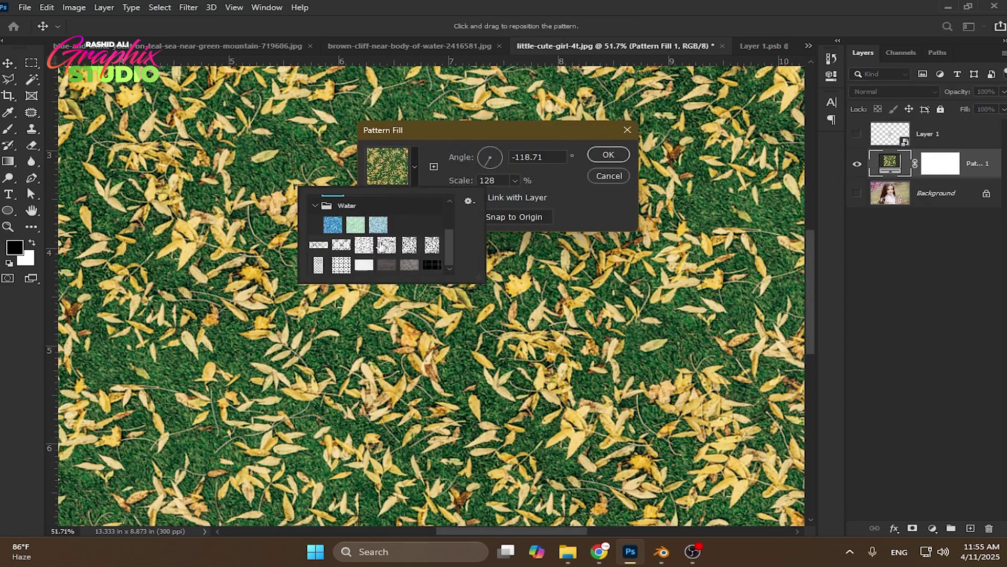
left_click(431, 264)
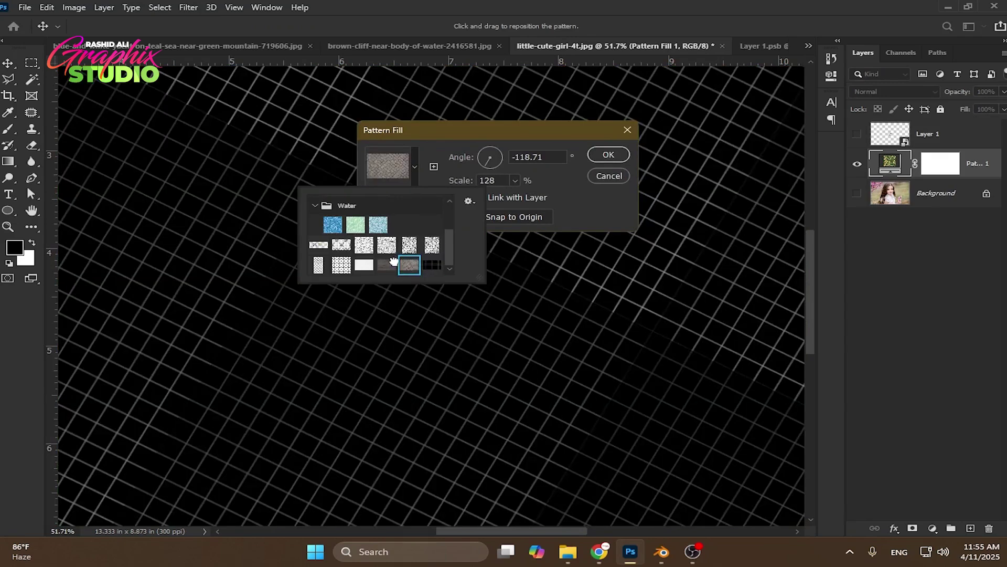
left_click(409, 265)
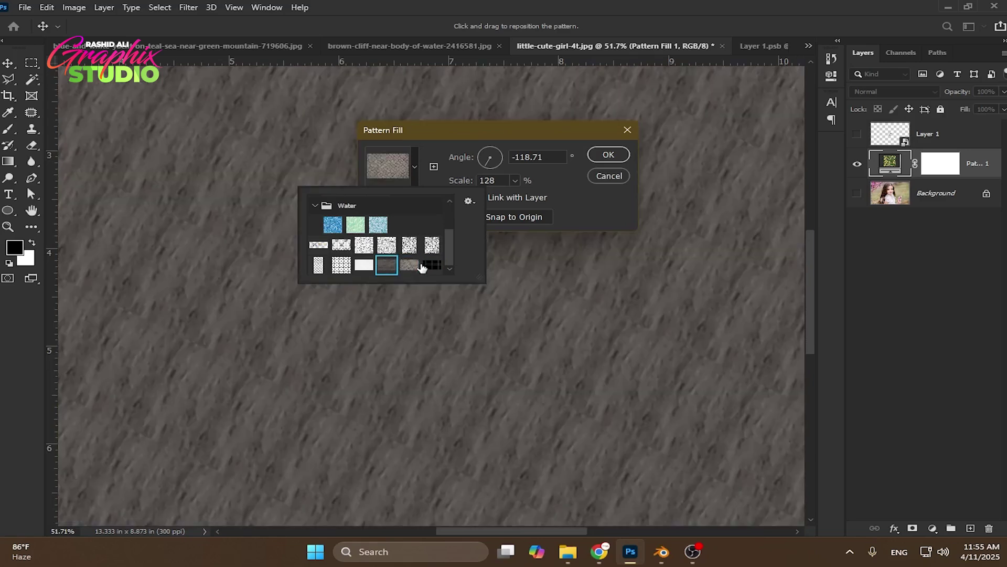
left_click(430, 265)
left_click(318, 265)
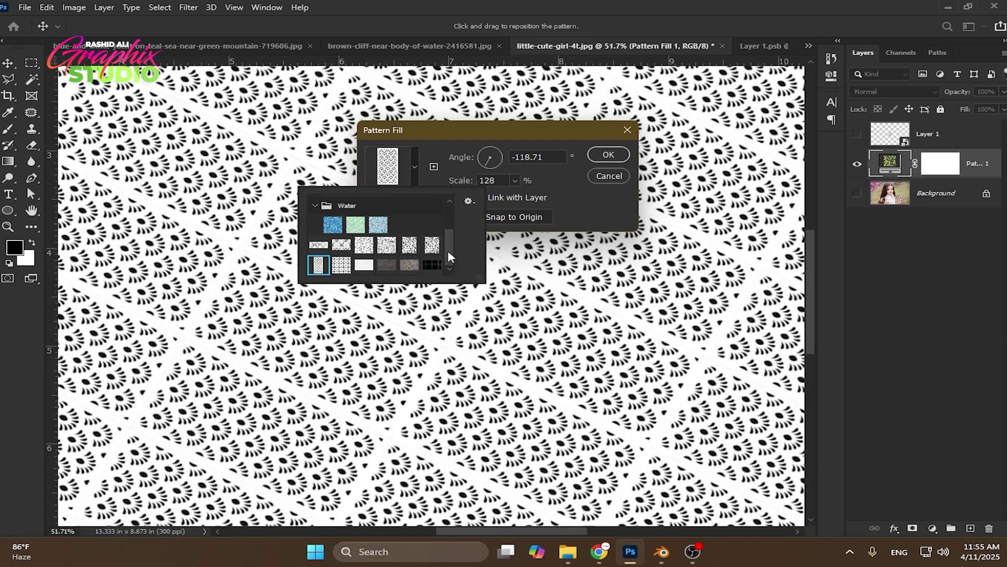
mouse_move(449, 251)
left_mouse_down()
mouse_move(450, 221)
mouse_move(446, 272)
left_mouse_up()
left_click(523, 200)
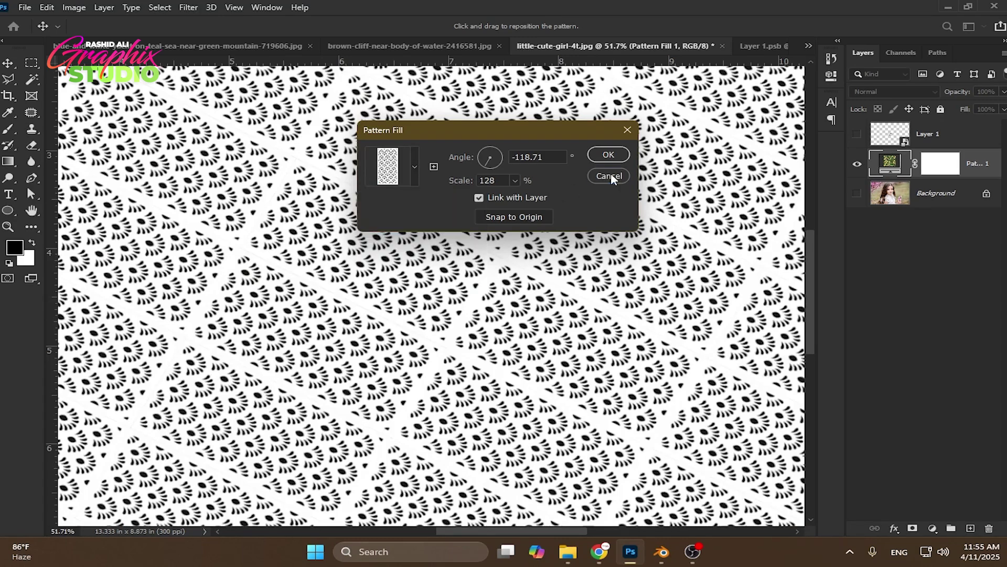
left_click(611, 175)
- Delete the autumn-leaf pattern fill layer and add a new pattern fill layer using a black-and-white floral pattern
key("Delete")
left_click(932, 528)
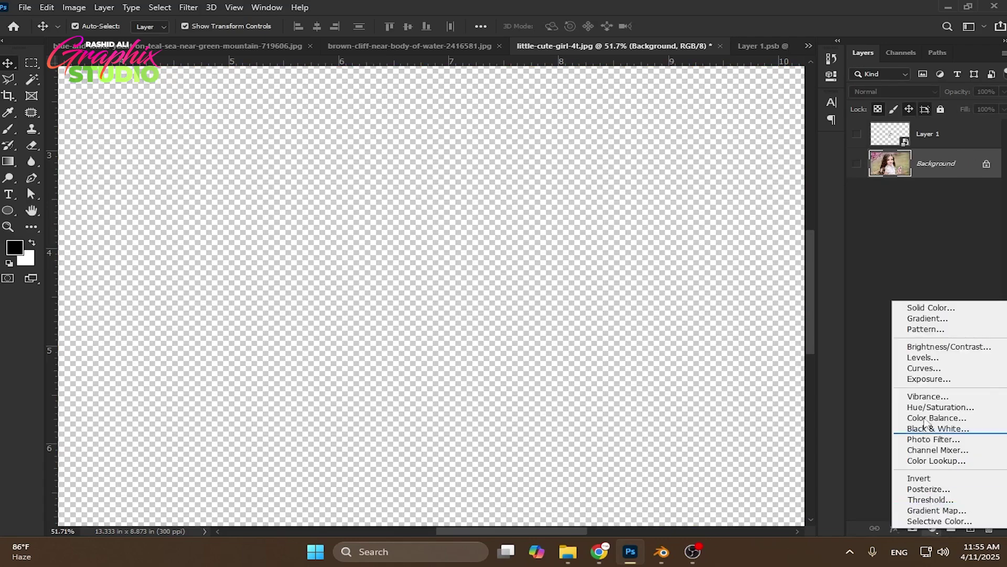
left_click(920, 328)
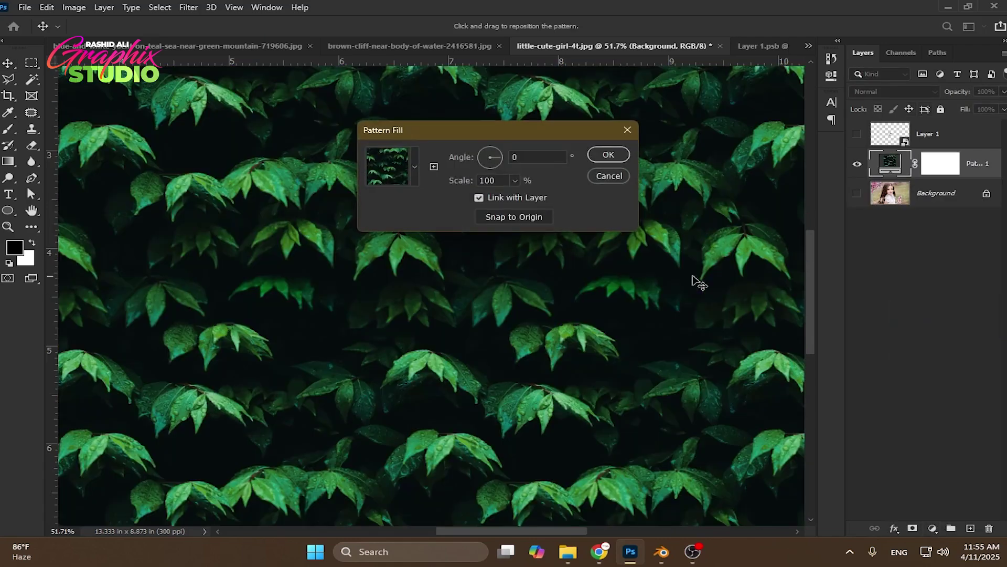
left_click(416, 167)
left_click(409, 245)
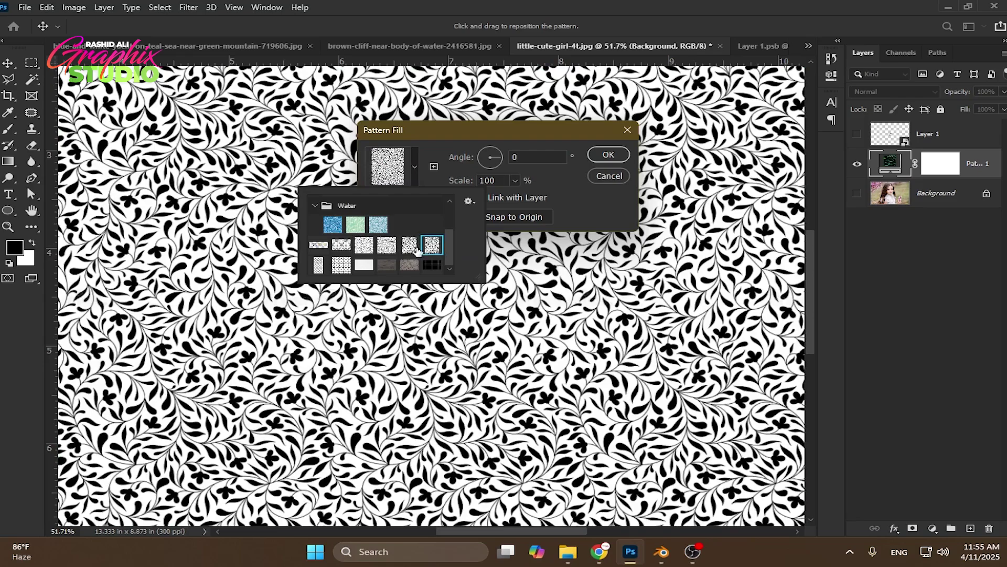
left_click(388, 247)
left_click(364, 245)
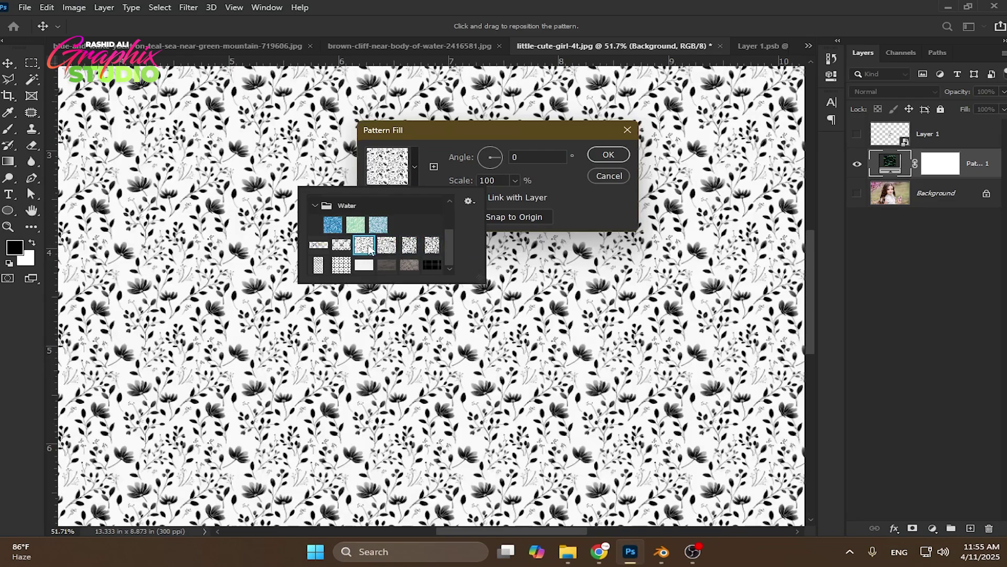
left_click(387, 245)
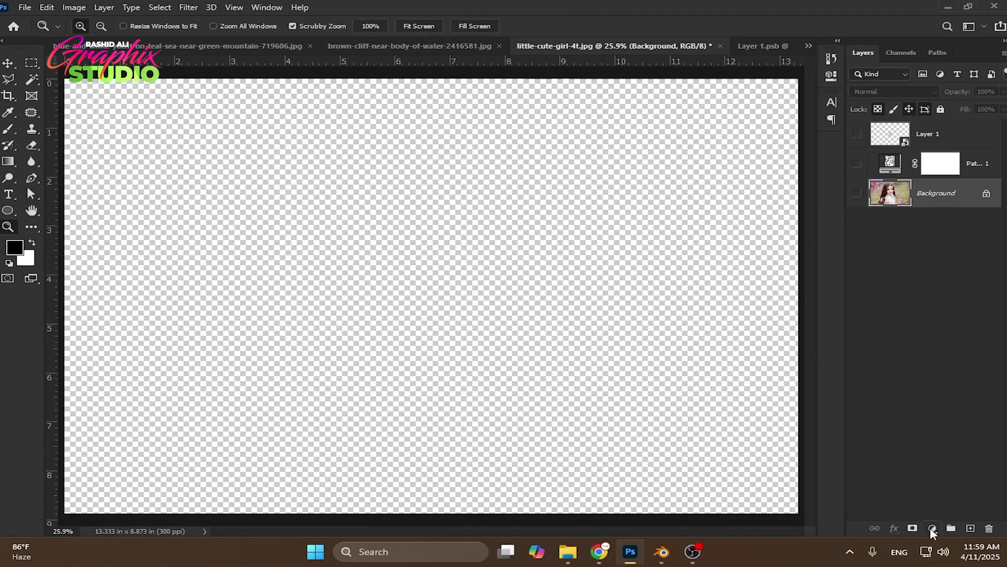
- Add a bright red solid color fill layer above the Background and hide it
left_click(932, 529)
left_click(936, 307)
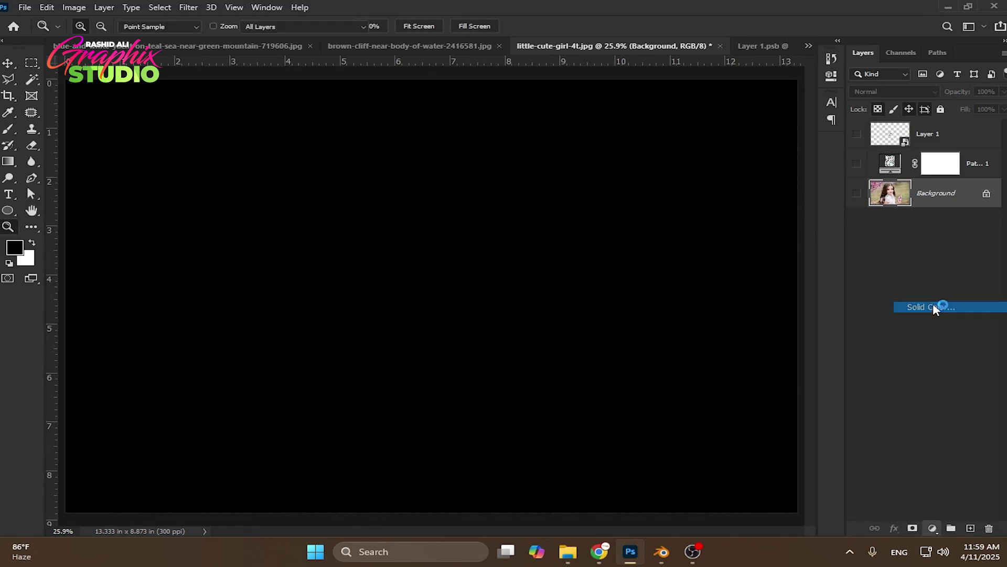
left_click_drag(669, 309, 703, 263)
left_click(826, 264)
left_click(856, 193)
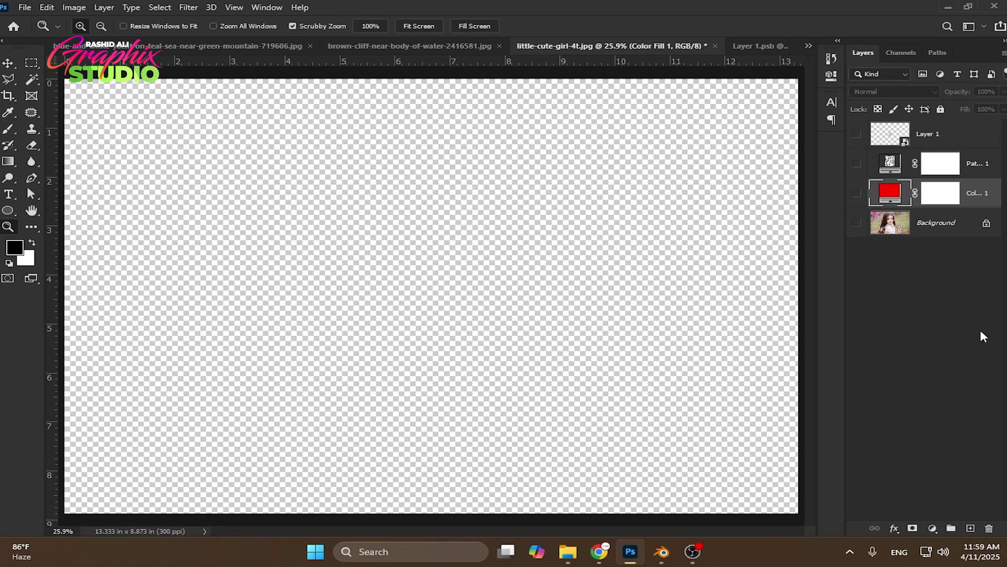
- Add a gradient fill layer above the red color fill and look through the gradient preset groups
left_click(933, 529)
left_click(943, 317)
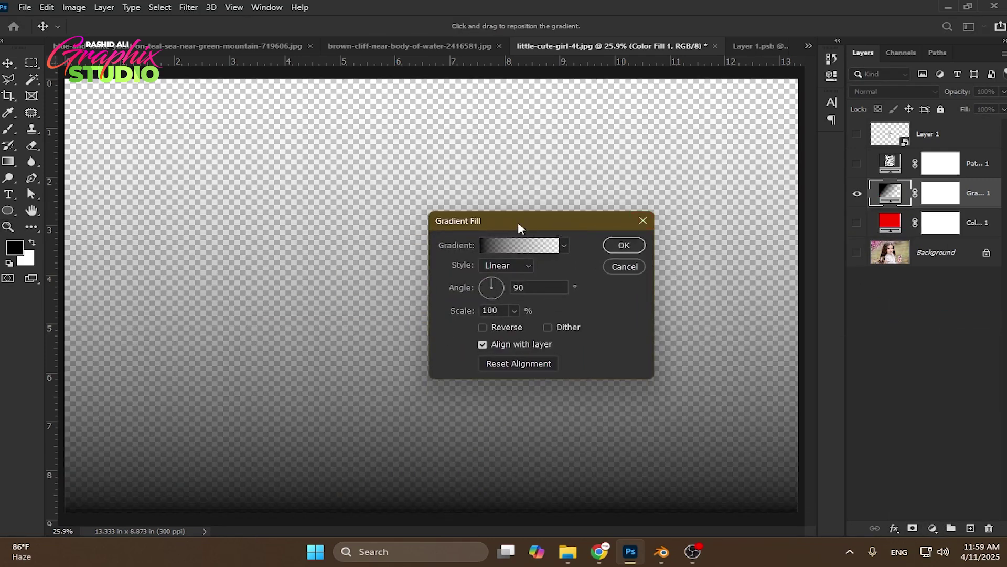
left_click(520, 245)
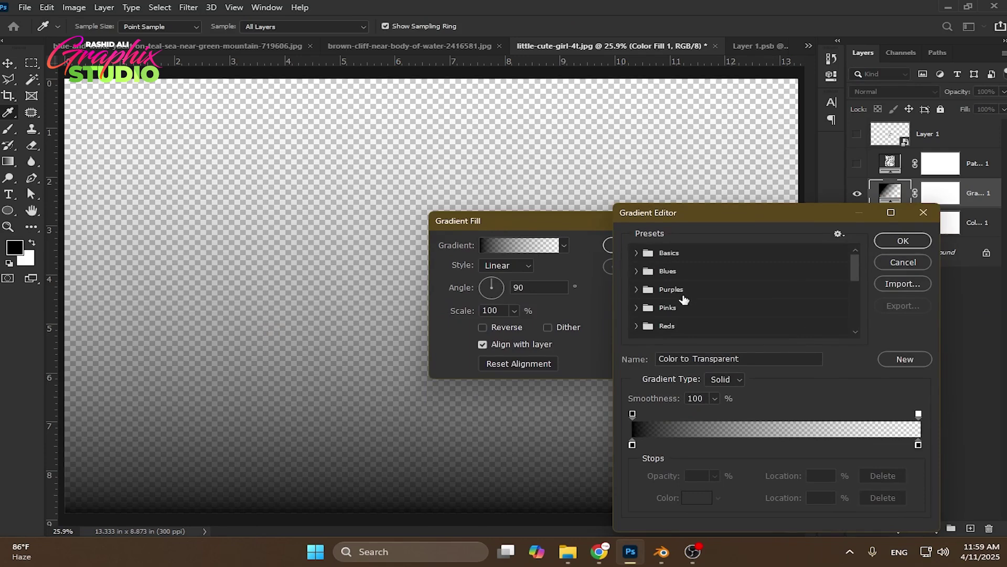
scroll(683, 299, "down", 3)
left_click(903, 240)
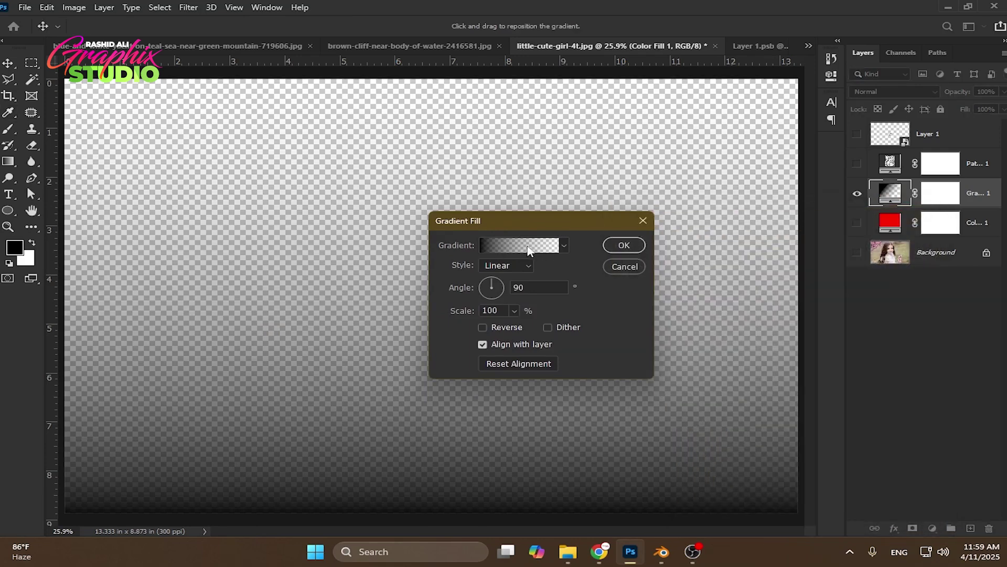
- Reopen the gradient for editing, expand the Blues and Purples preset groups, and apply Blue_30
left_click(536, 247)
scroll(682, 278, "up", 4)
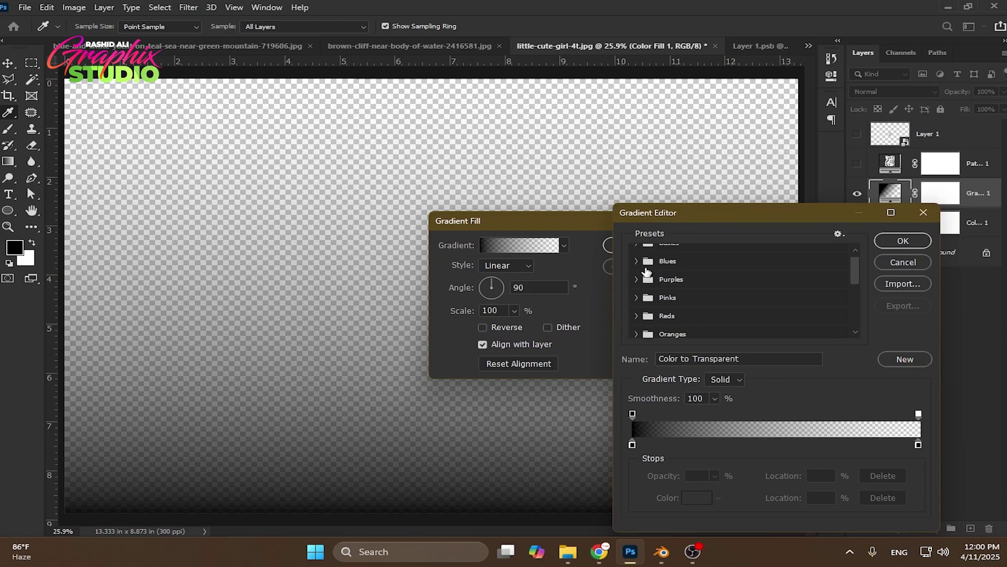
left_click(638, 289)
left_click(637, 270)
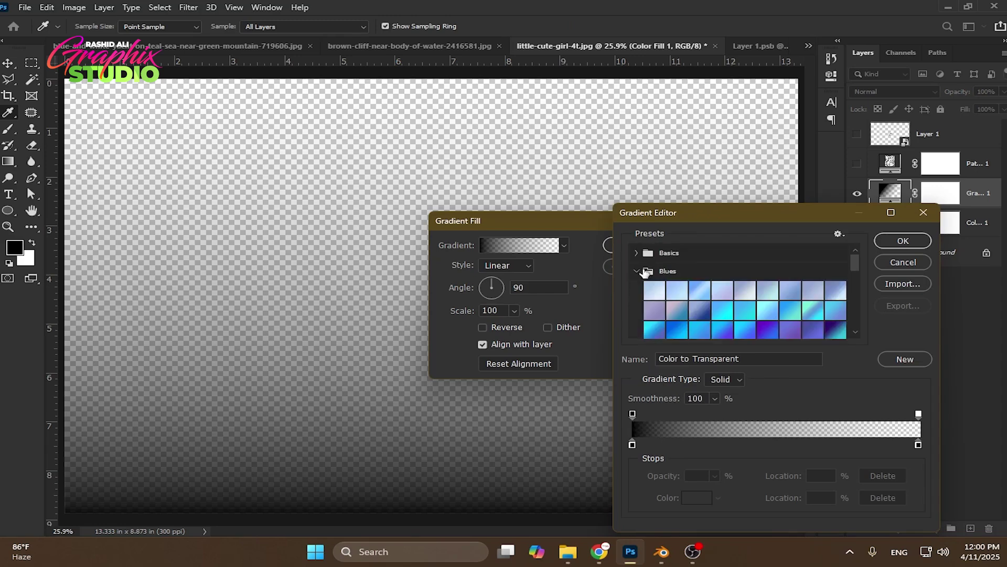
scroll(702, 292, "down", 3)
left_click(722, 279)
left_click(708, 304)
scroll(697, 310, "down", 2)
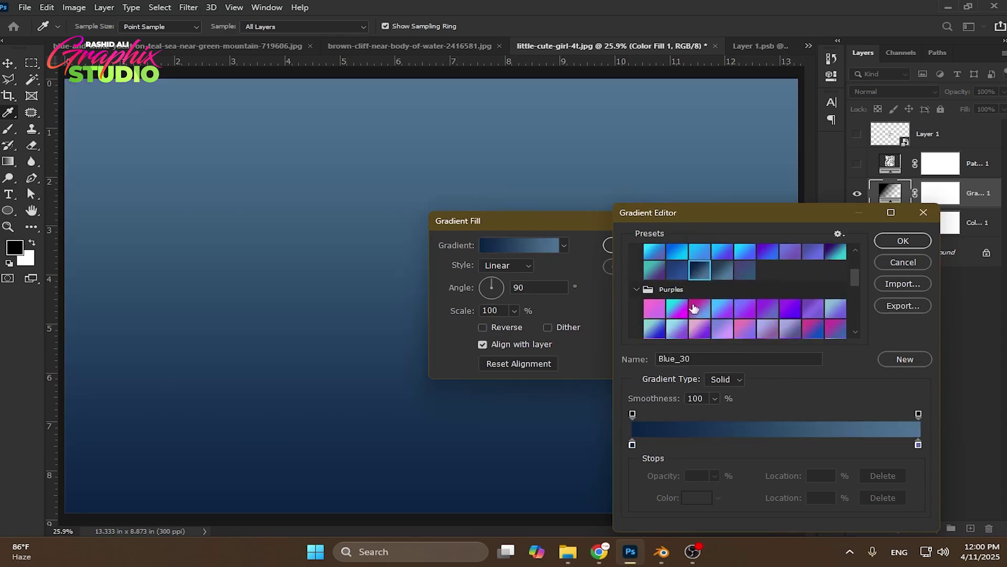
- Try several gradients from the Purples presets and apply Purple_13
left_click(746, 326)
left_click(675, 331)
left_click(674, 331)
left_click(722, 328)
left_click(722, 313)
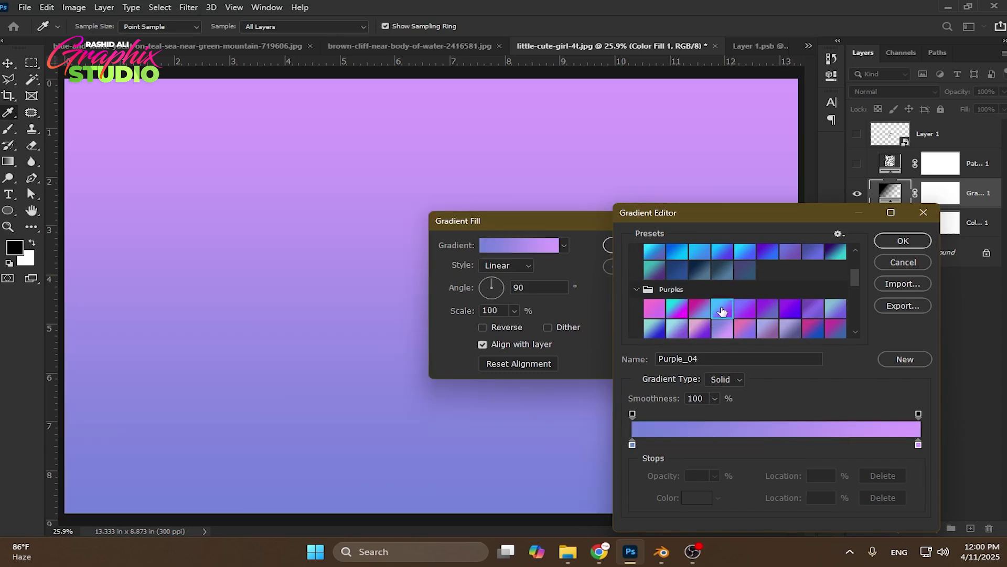
left_click(722, 329)
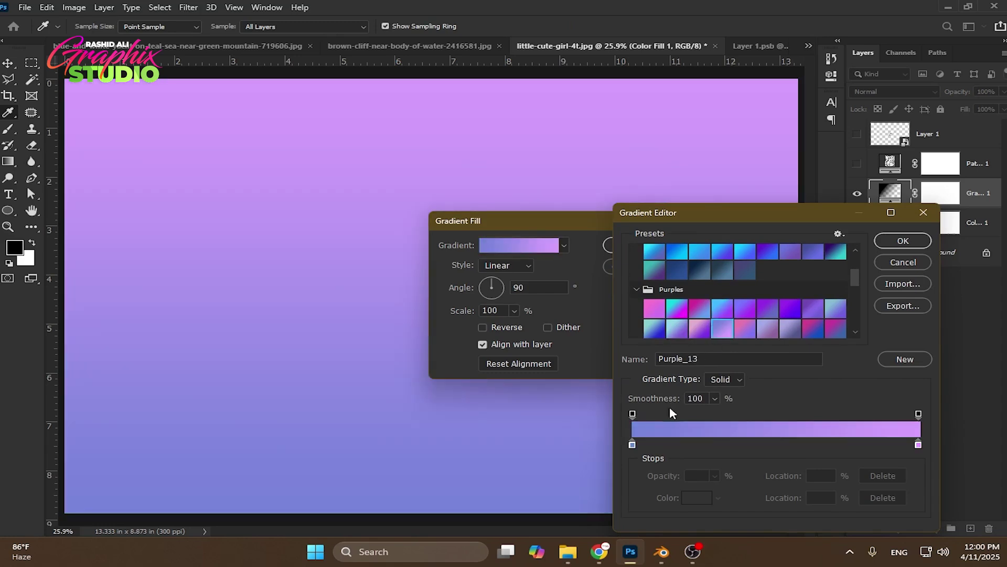
- Change the gradient's starting color stop to dark red, 8b1111
left_click(632, 445)
left_click(918, 446)
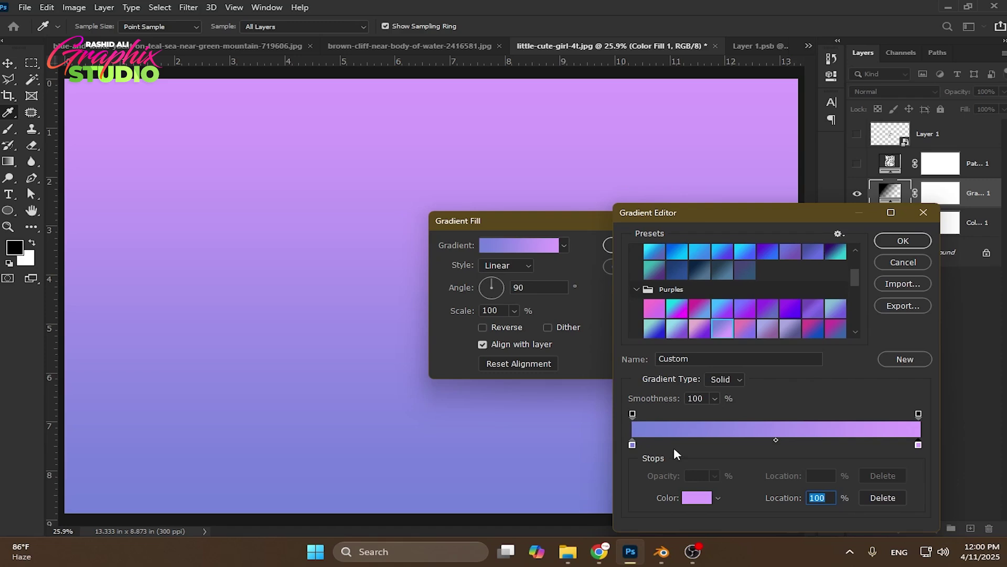
double_click(632, 445)
left_click(664, 334)
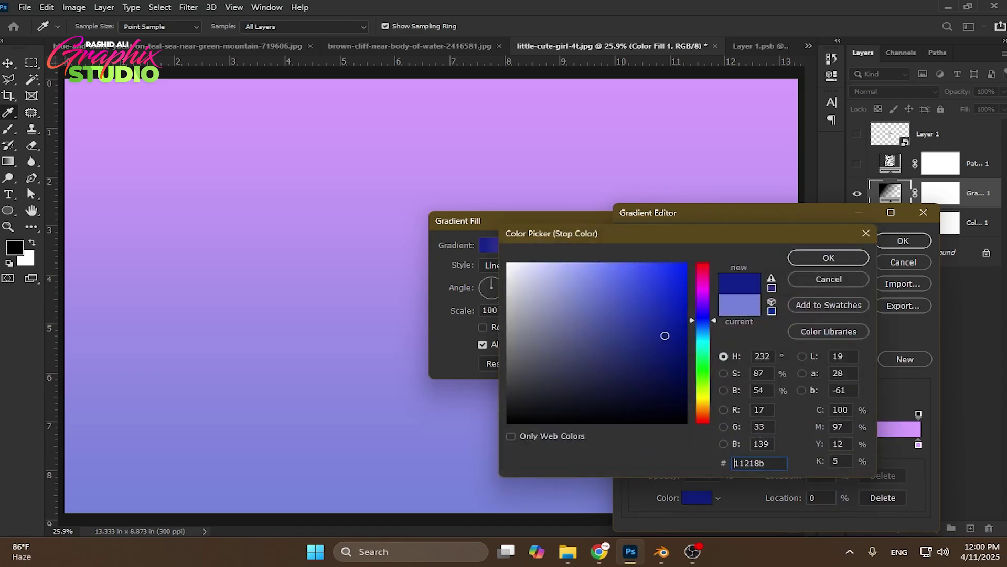
left_click(702, 302)
left_click_drag(700, 297, 702, 269)
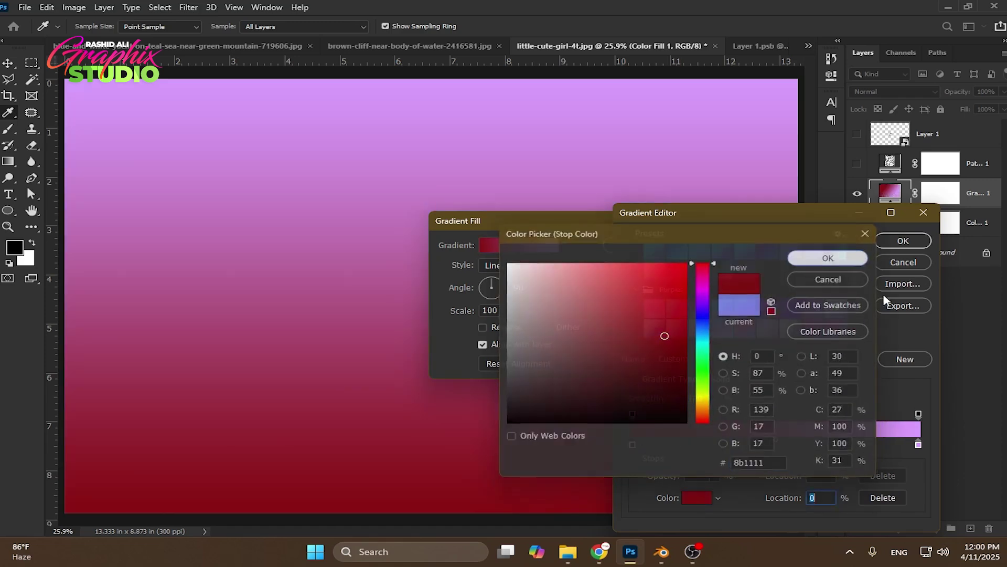
left_click(829, 258)
- Move the gradient's ending color stop to location 99% and recolor it bright green, 01ff4f
left_click_drag(918, 451, 916, 451)
left_click(705, 499)
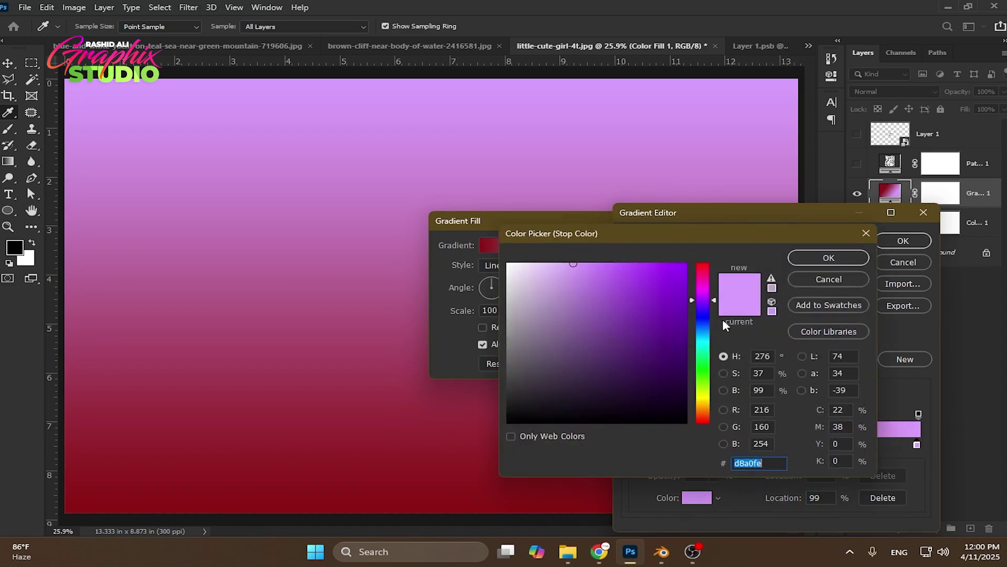
left_click_drag(703, 323, 703, 361)
left_click_drag(624, 308, 687, 263)
left_click(830, 257)
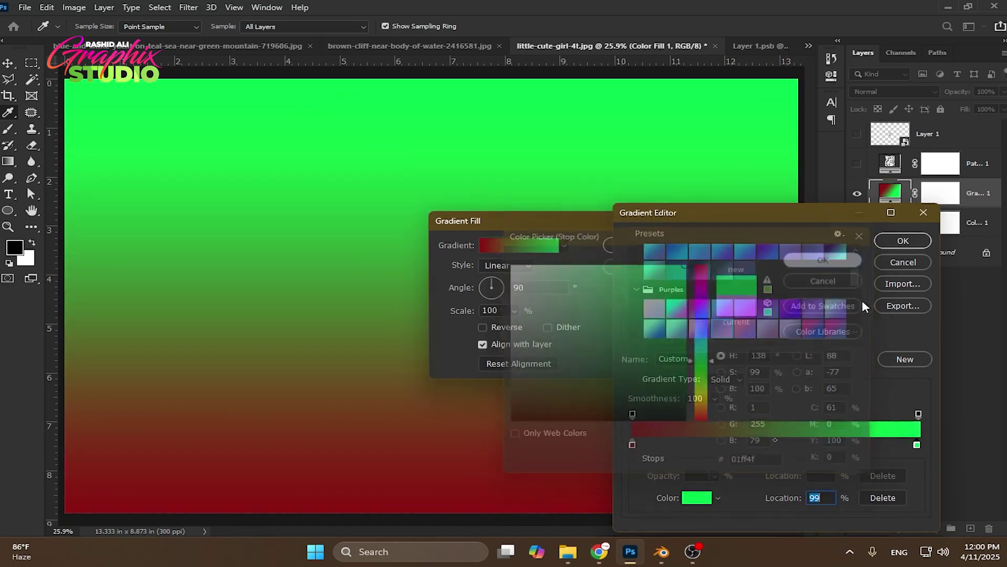
- Try adjusting the opacity of the gradient's ending opacity stop, then select the starting color stop
left_click(918, 414)
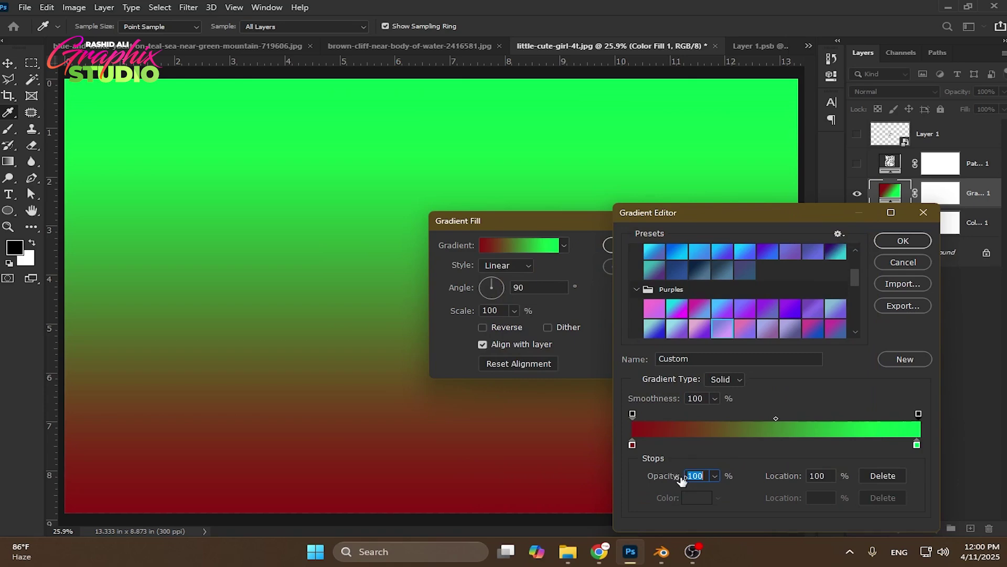
left_click_drag(682, 476, 783, 481)
left_click(632, 446)
- Try other Purples and Blues gradient presets on the fill and apply Blue_23
left_click(723, 308)
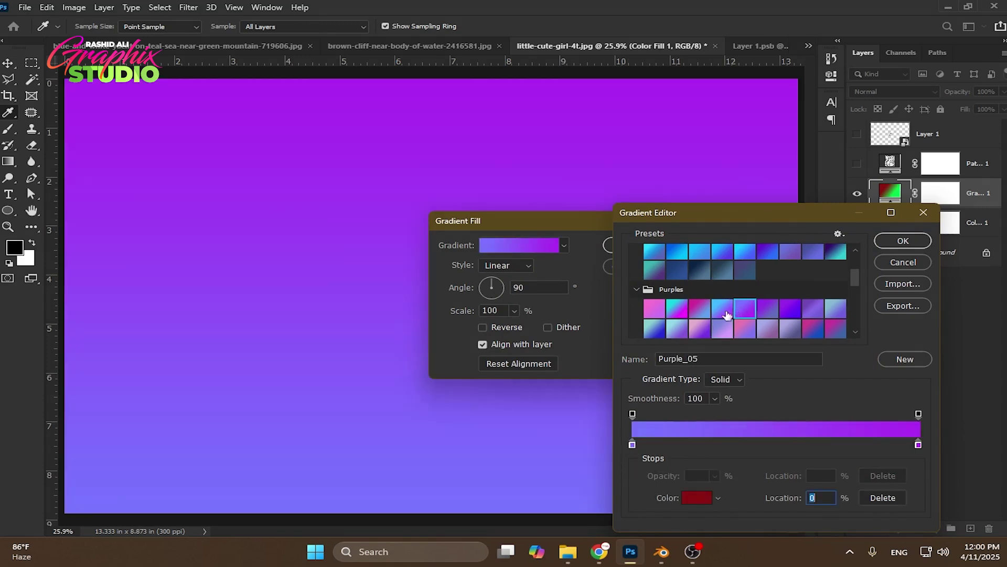
left_click(680, 305)
left_click(700, 270)
left_click(746, 254)
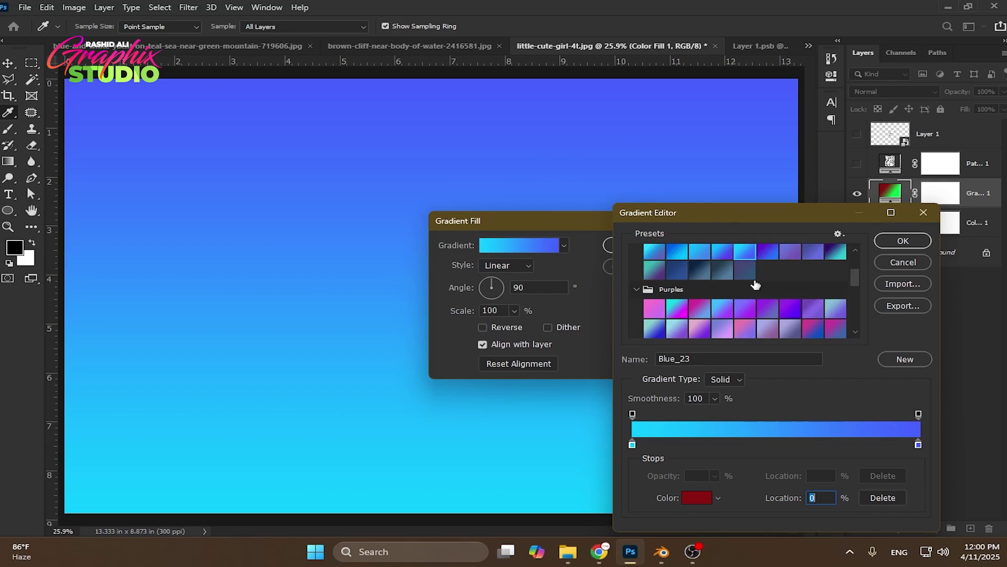
- Expand the Pinks preset group and apply the Pink_16 gradient
scroll(748, 289, "down", 3)
left_click(637, 288)
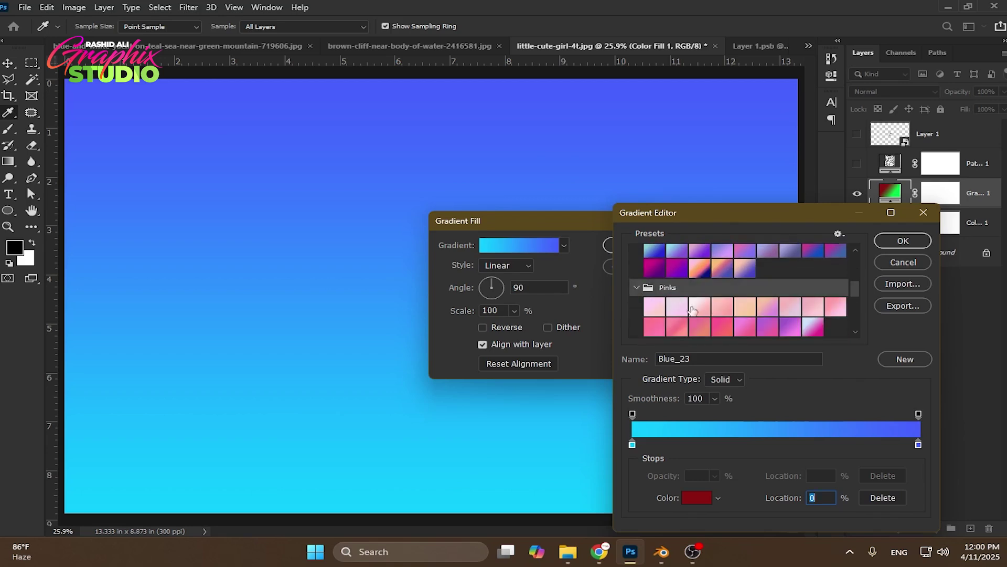
left_click(745, 306)
left_click(789, 326)
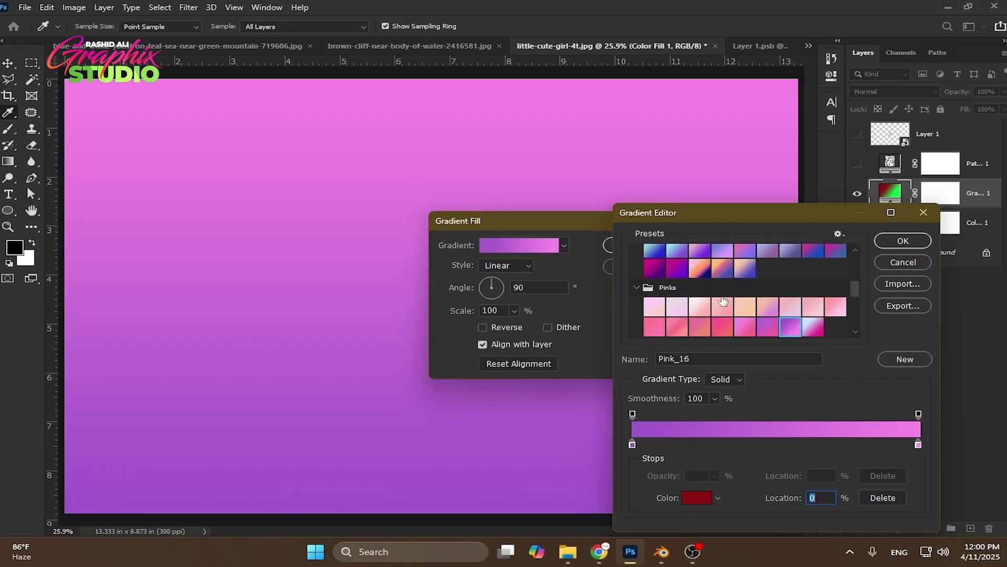
- Change the gradient's starting color stop to very dark purple, 160223, and select the ending color stop
left_click(632, 445)
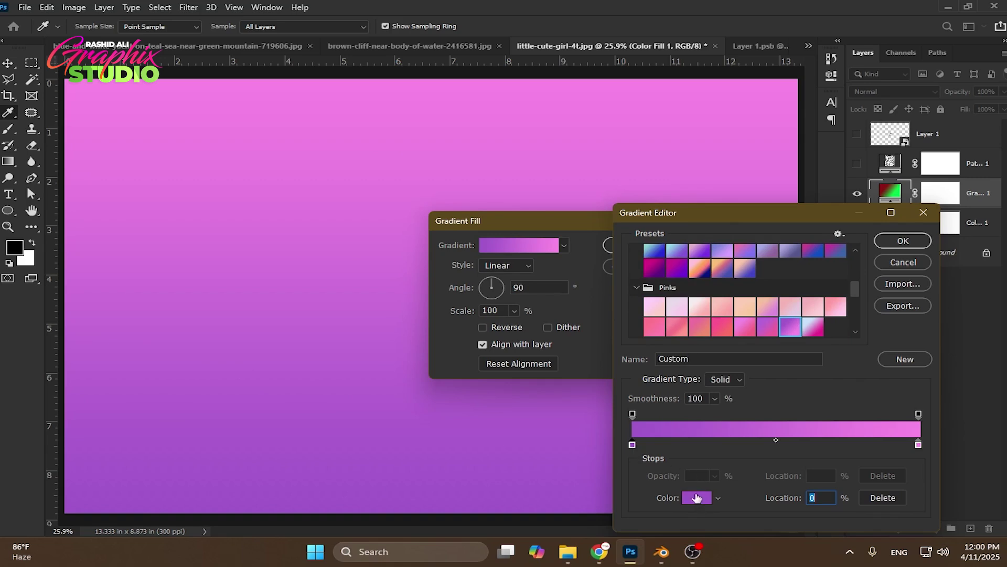
left_click(697, 498)
left_click(678, 401)
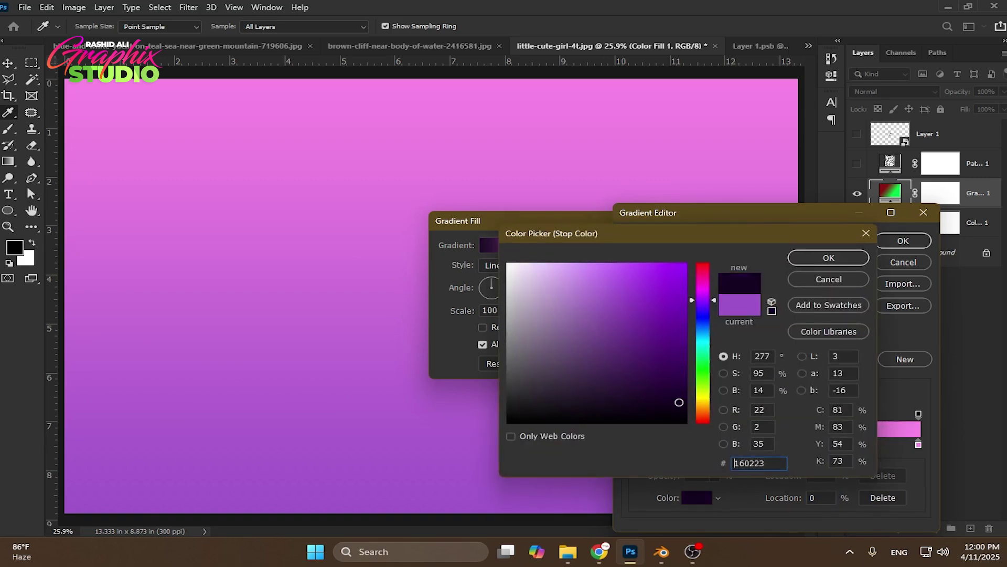
left_click(918, 443)
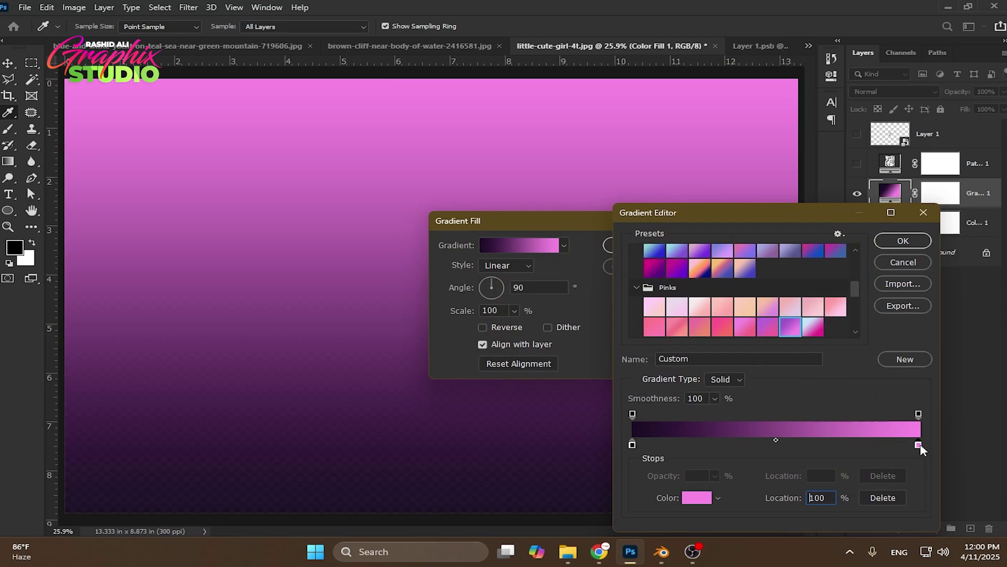
- Change the gradient's ending color stop to a vivid purple and accept the edited gradient
left_click(698, 498)
left_click_drag(700, 286, 701, 296)
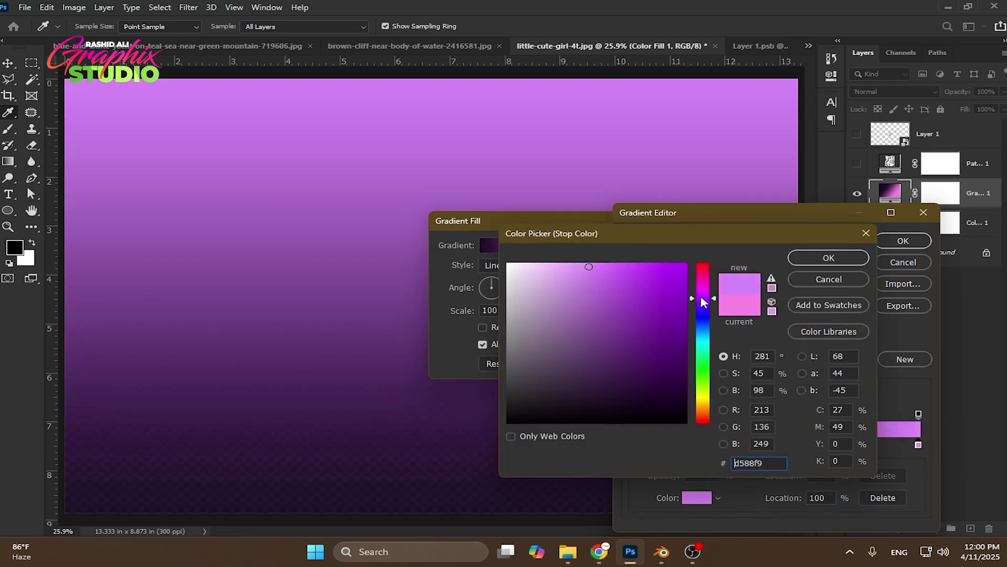
left_click(645, 263)
left_click(789, 257)
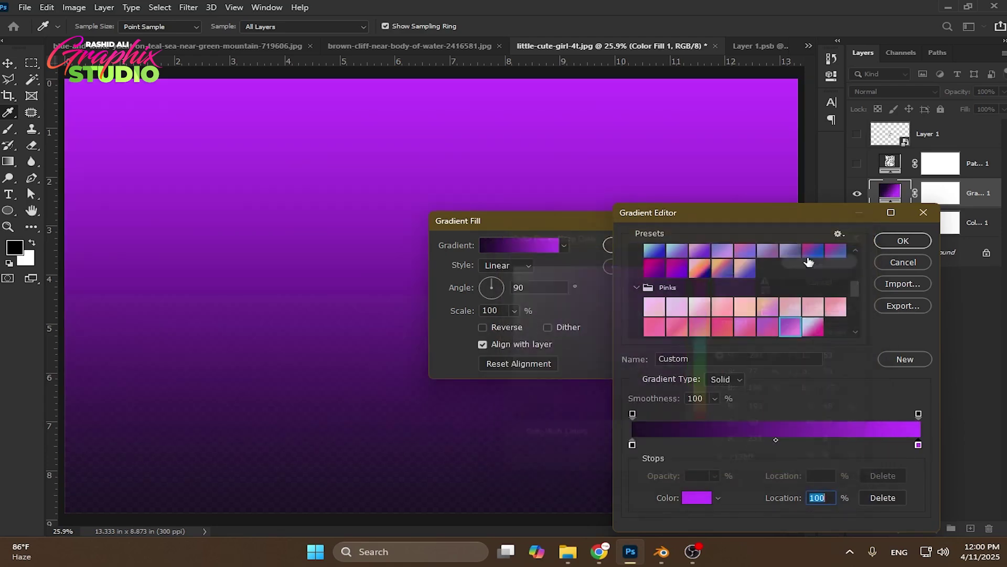
left_click(902, 241)
- Move the Gradient Fill dialog aside and shift the gradient upward on the canvas
left_click_drag(523, 229, 575, 211)
left_click_drag(377, 376, 380, 257)
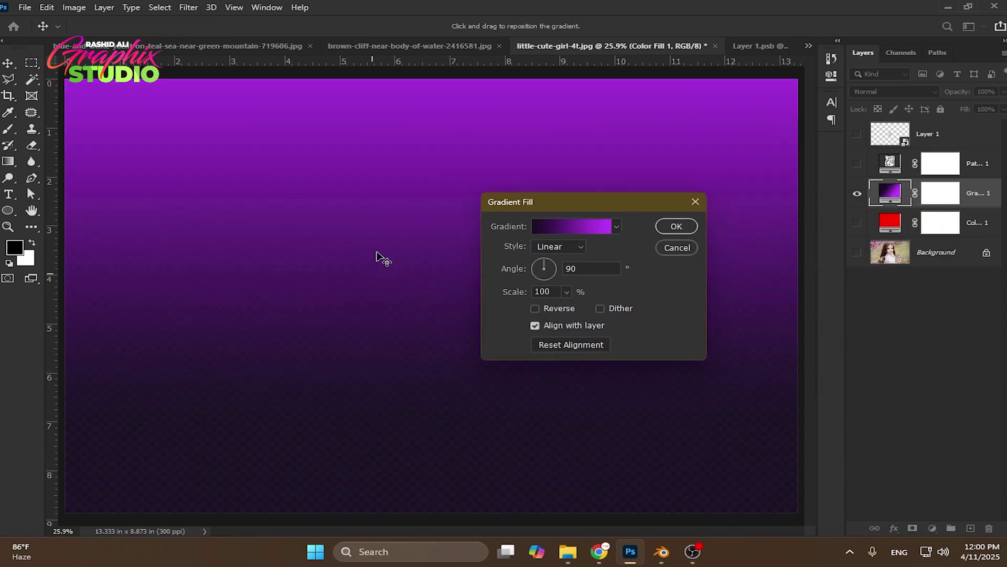
- Reopen the gradient for editing and set its starting opacity stop to 100% opacity
left_click(591, 231)
left_click(633, 415)
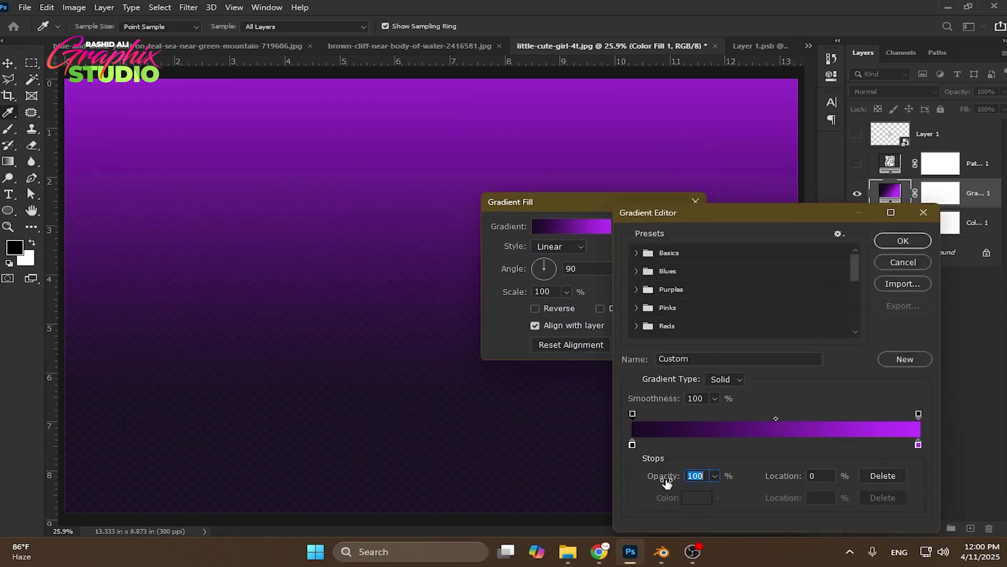
left_click(633, 446)
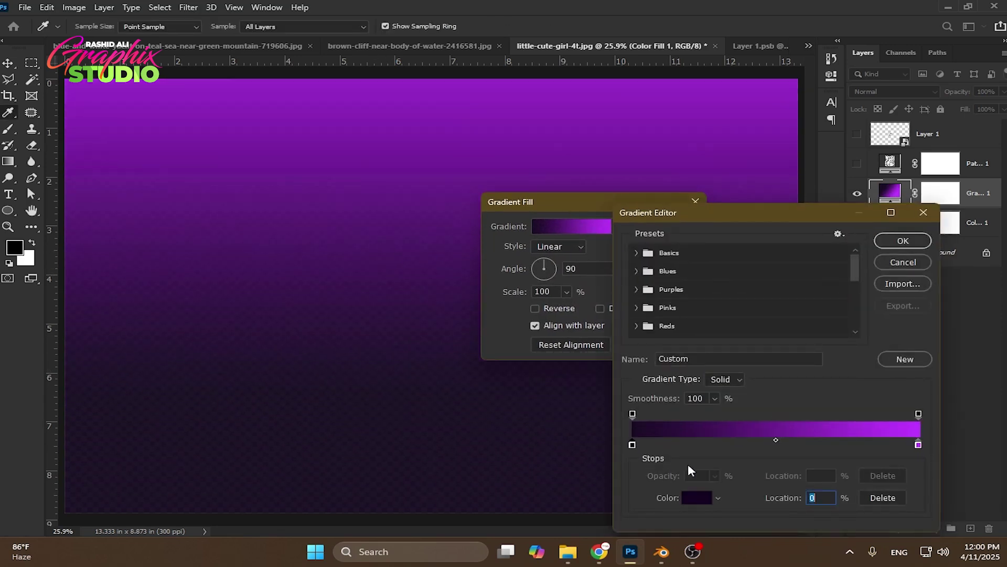
left_click(918, 414)
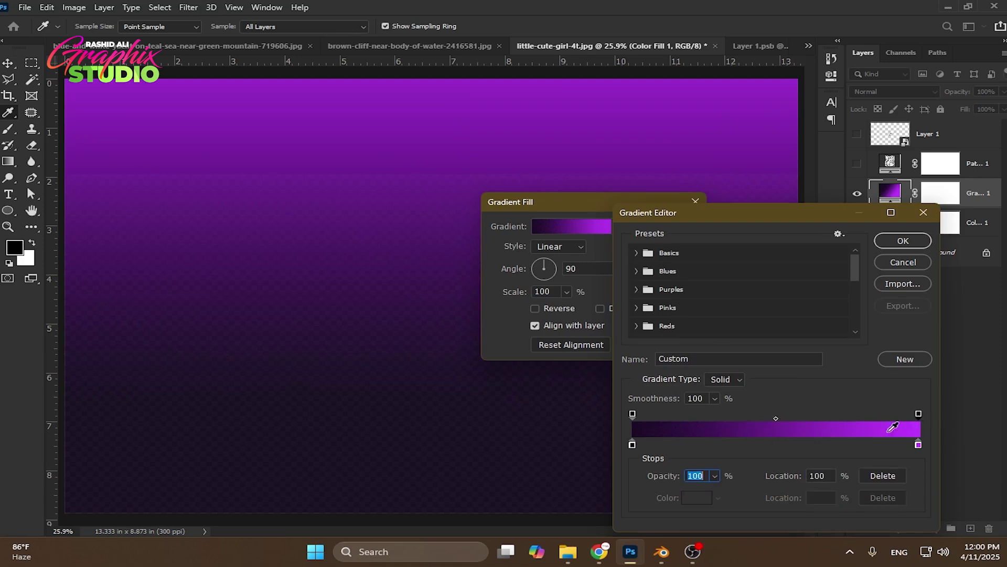
left_click(633, 415)
left_click_drag(662, 475, 869, 479)
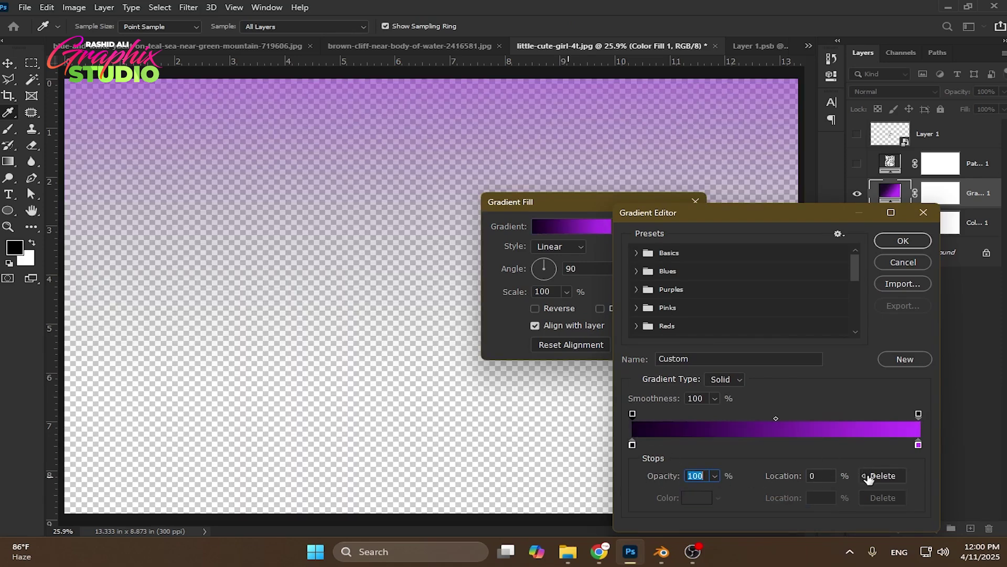
left_click(902, 242)
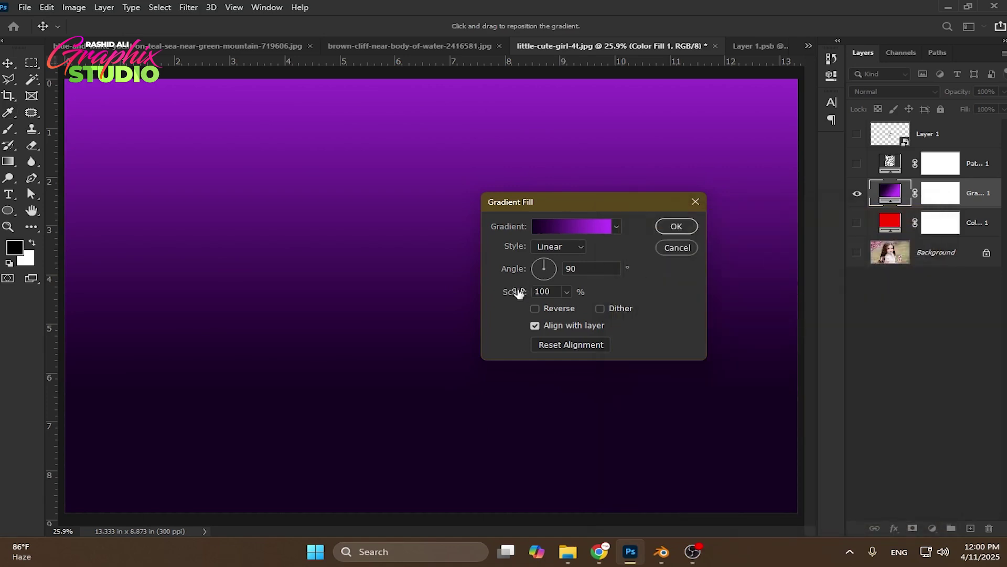
- Set the gradient fill to 193% scale and a 59.43° angle with Dither enabled, and shift it upward on the canvas
mouse_move(518, 293)
left_mouse_down()
mouse_move(550, 292)
mouse_move(515, 295)
mouse_move(526, 295)
left_mouse_up()
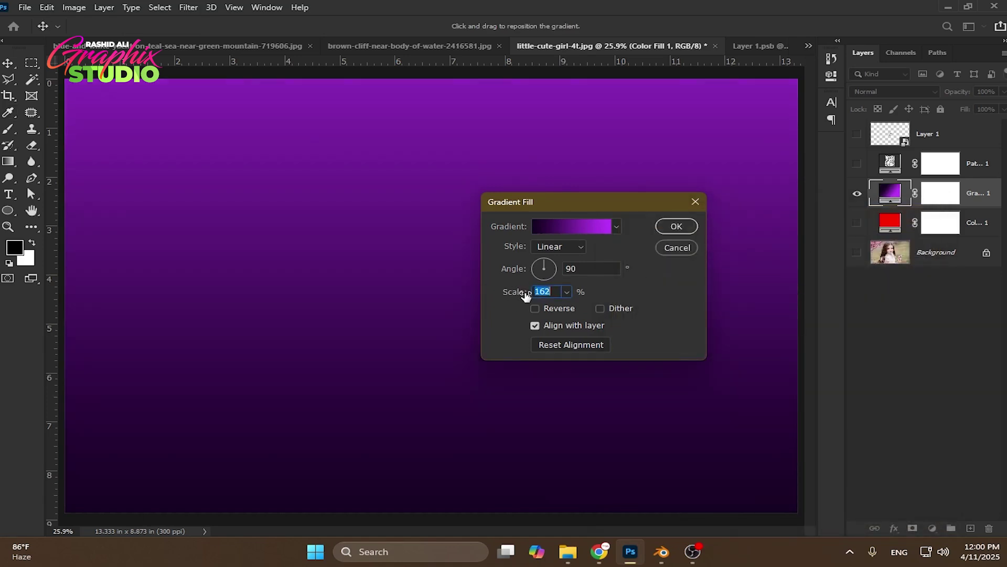
left_click_drag(397, 344, 427, 222)
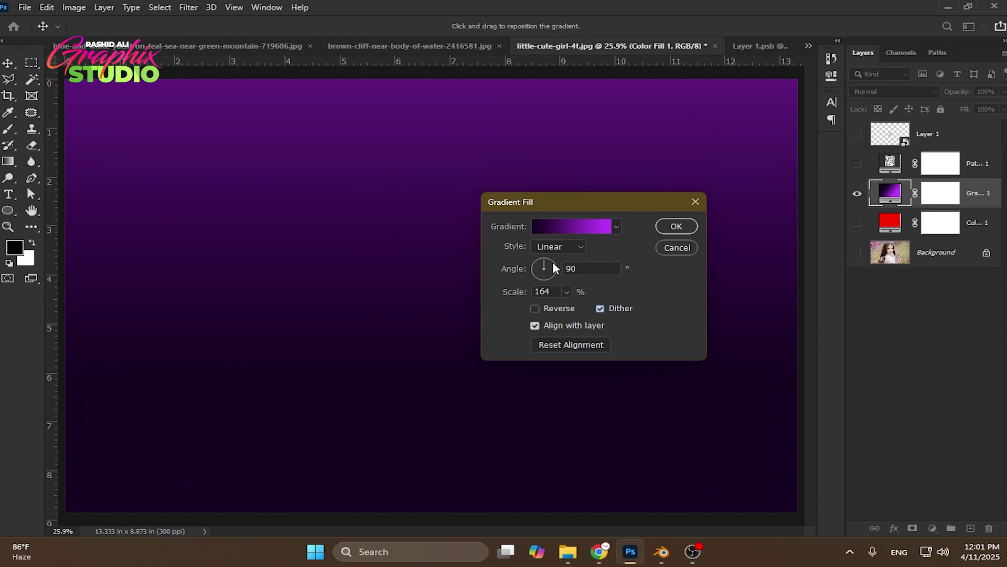
left_click_drag(553, 262, 548, 262)
left_click_drag(506, 292, 526, 295)
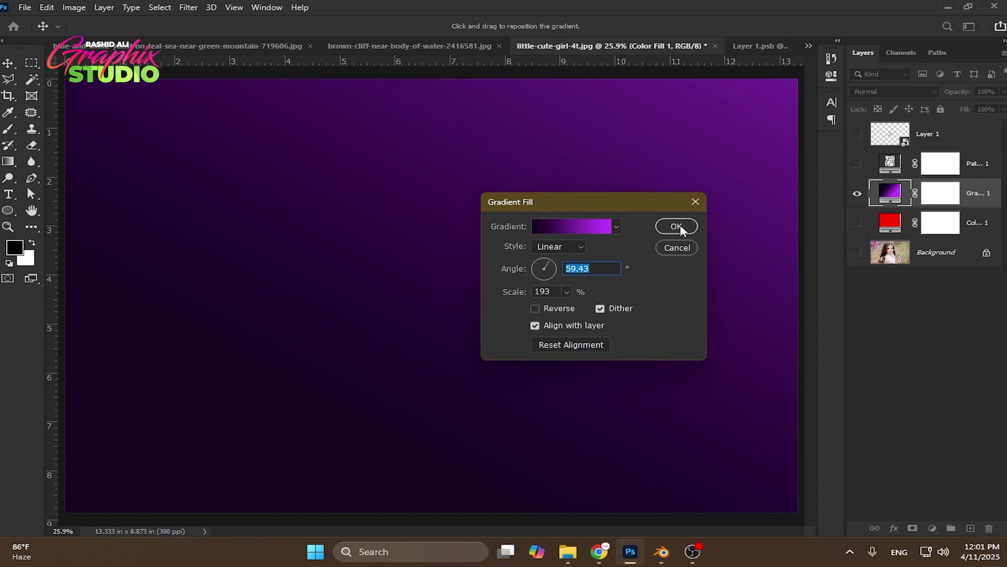
- Try the Radial, Angle and Reflected gradient styles and return the fill to Linear
left_click(550, 247)
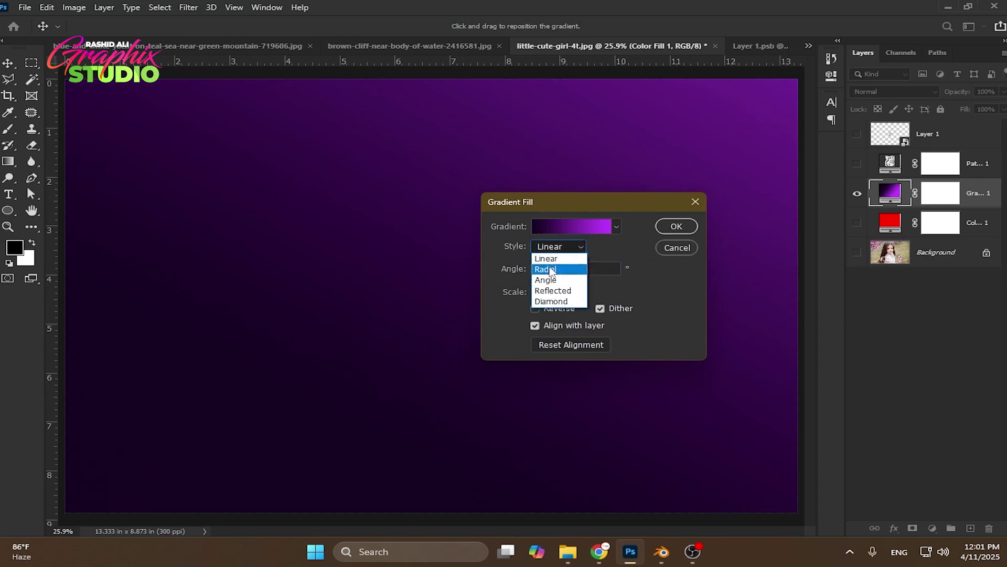
left_click(545, 269)
left_click(556, 246)
left_click(553, 280)
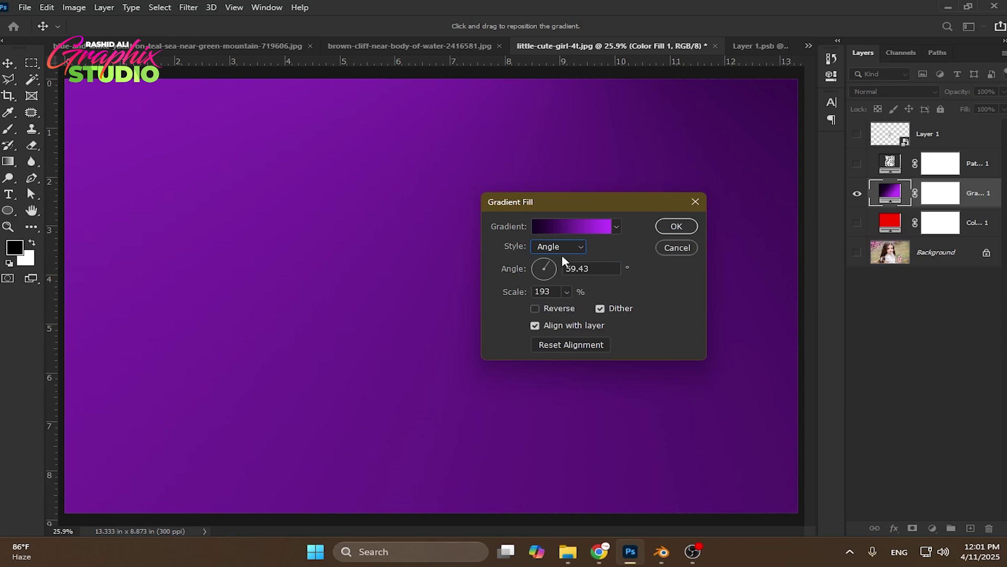
left_click(561, 249)
left_click(568, 290)
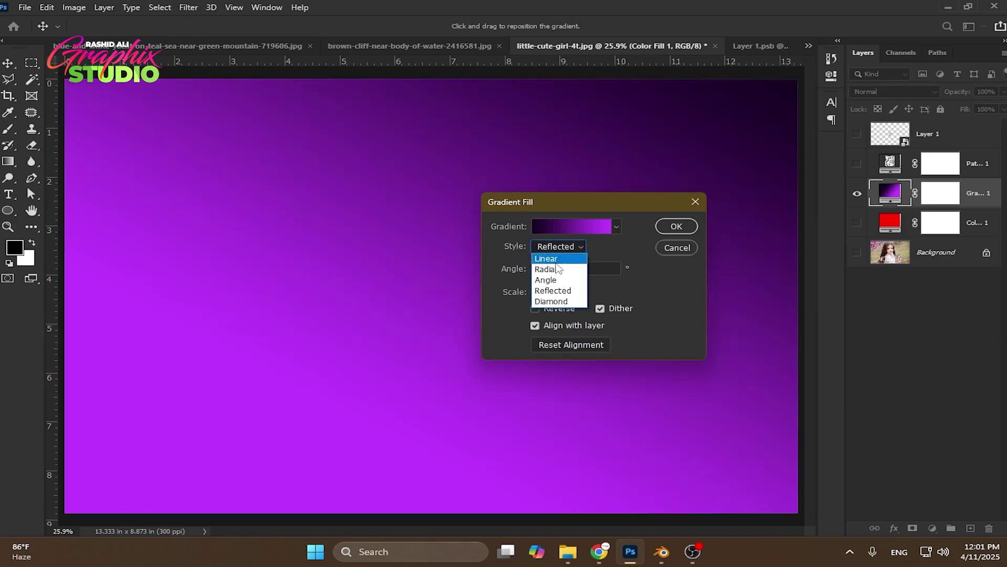
left_click(555, 258)
left_click(555, 248)
left_click(556, 254)
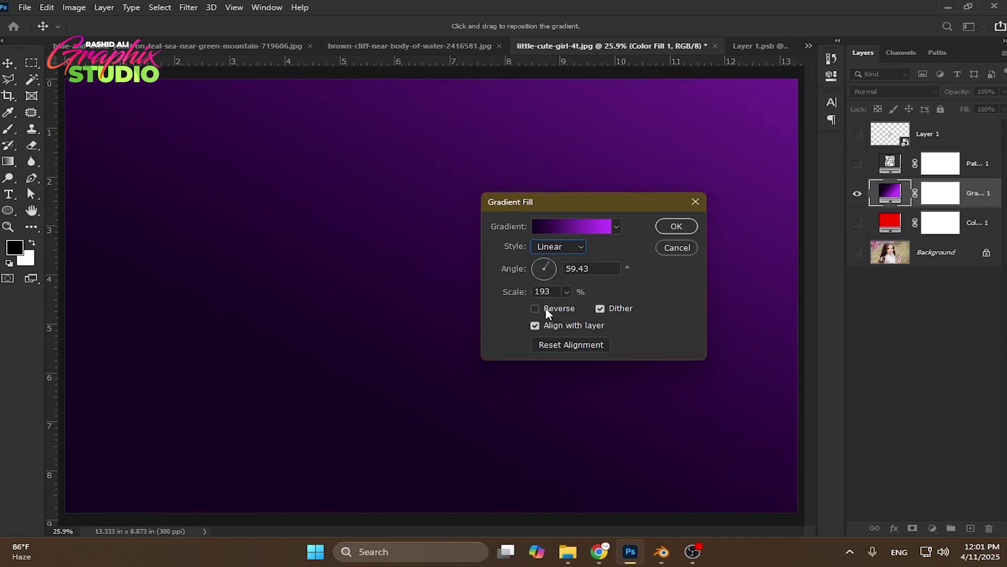
- Confirm the gradient fill settings and activate the Move tool
left_click(676, 224)
key("z")
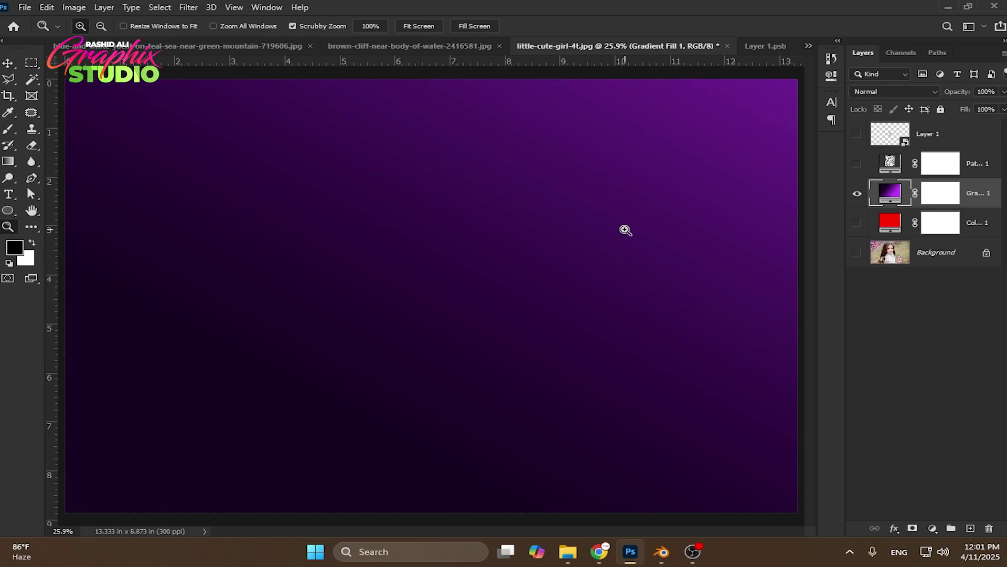
key("v")
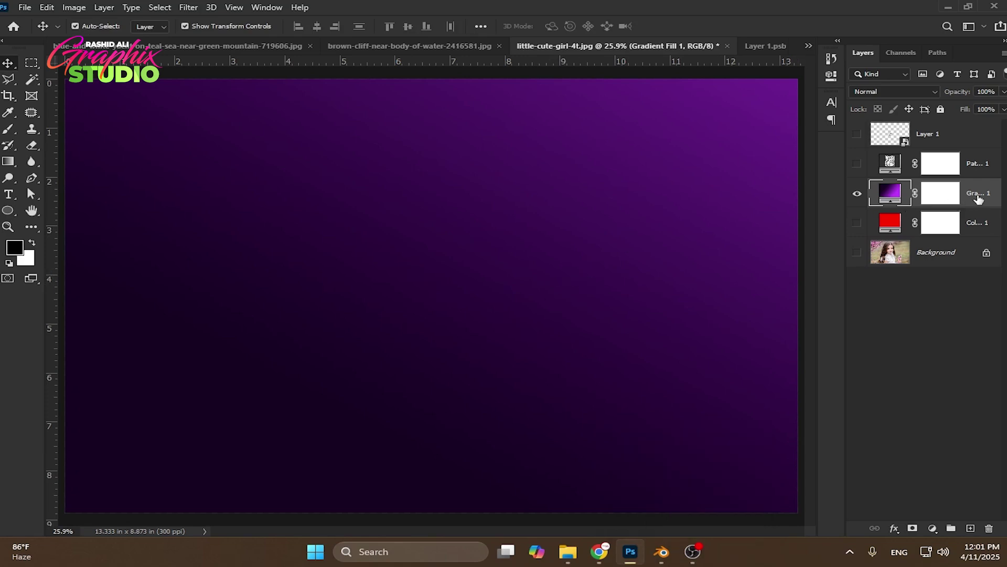
- Examine the available fill and adjustment layer types and the Gradient, Dodge and Blur tool groups
left_click(932, 527)
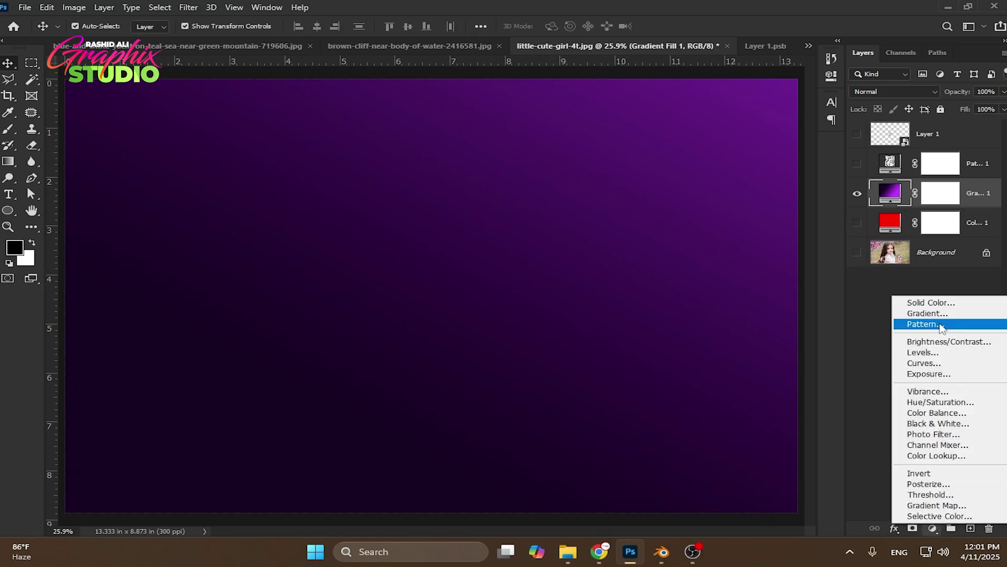
left_click(867, 324)
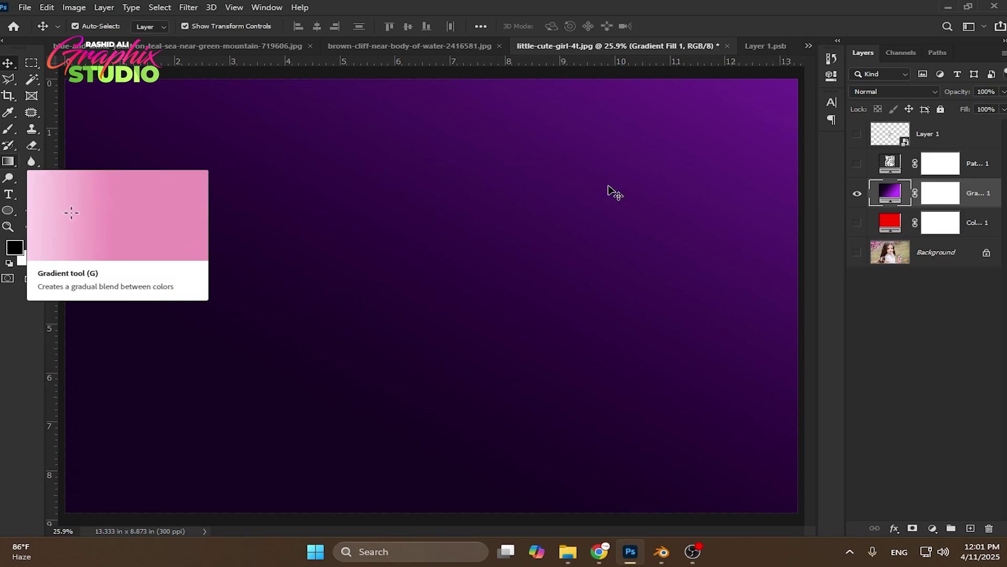
left_click(8, 161)
right_click(8, 161)
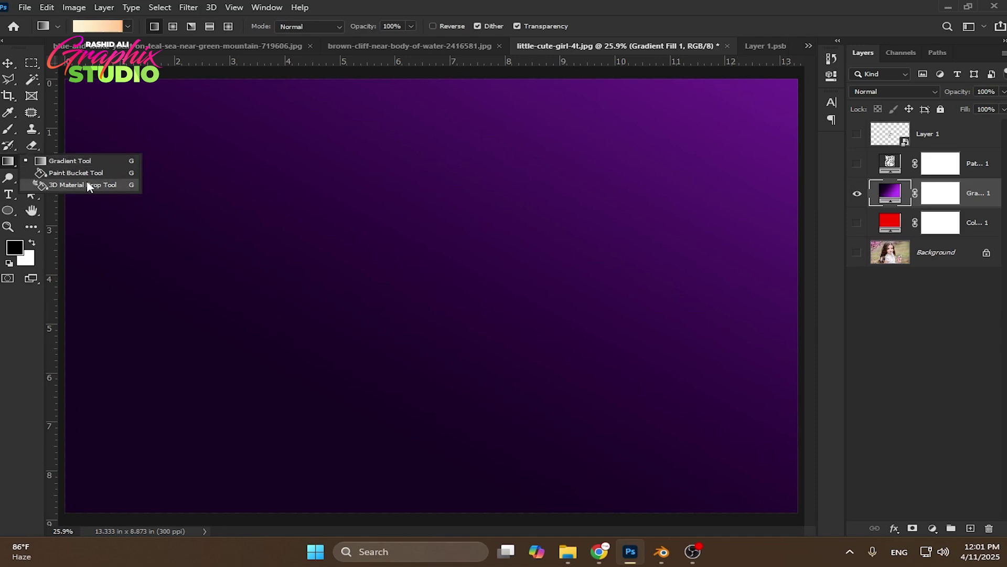
left_click(9, 162)
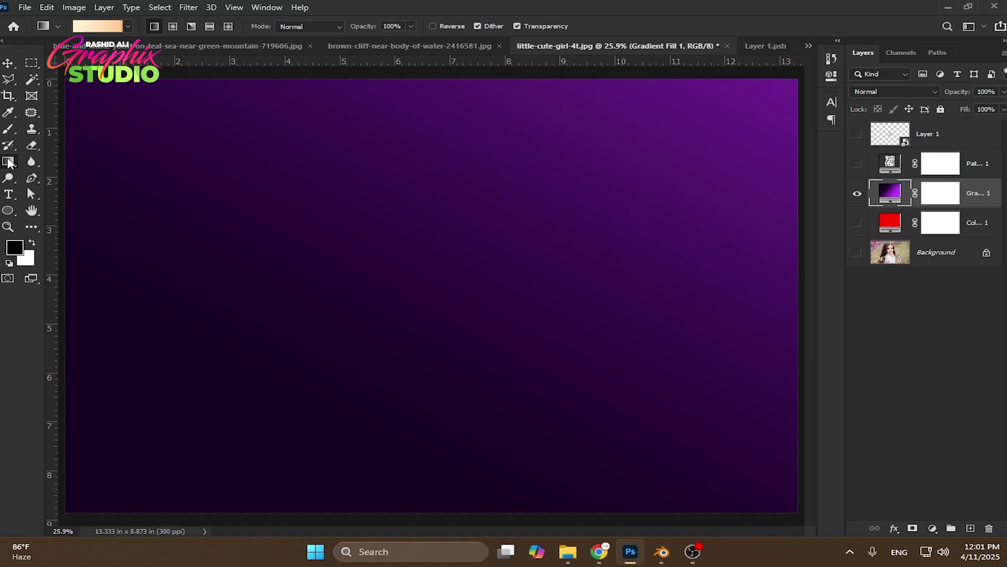
left_click(9, 180)
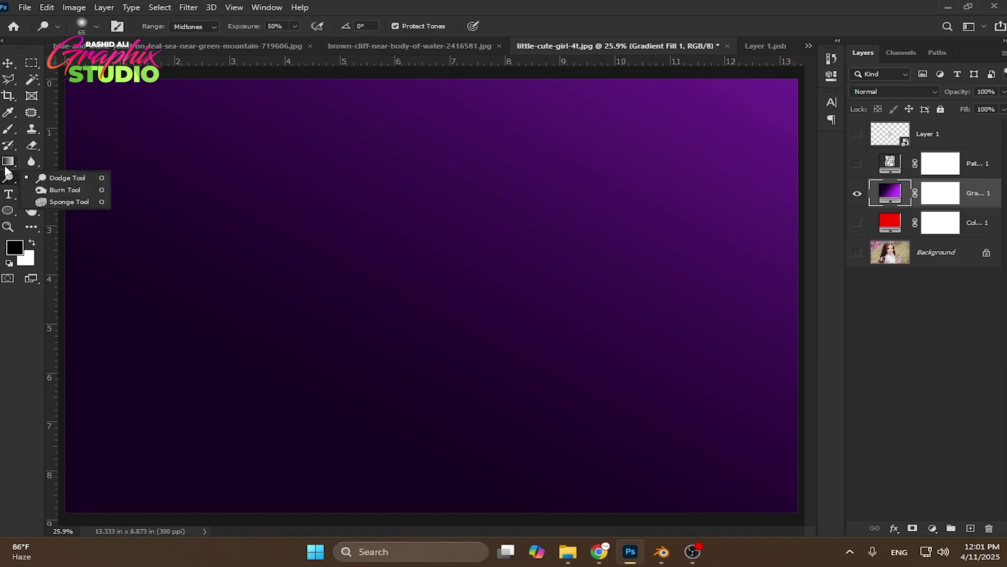
left_click(4, 168)
left_click(32, 164)
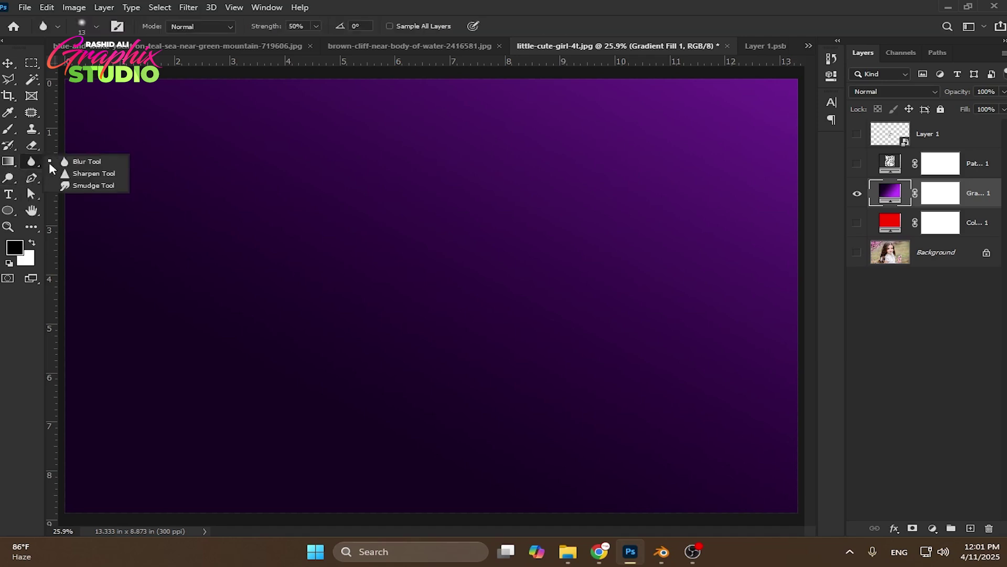
left_click(6, 178)
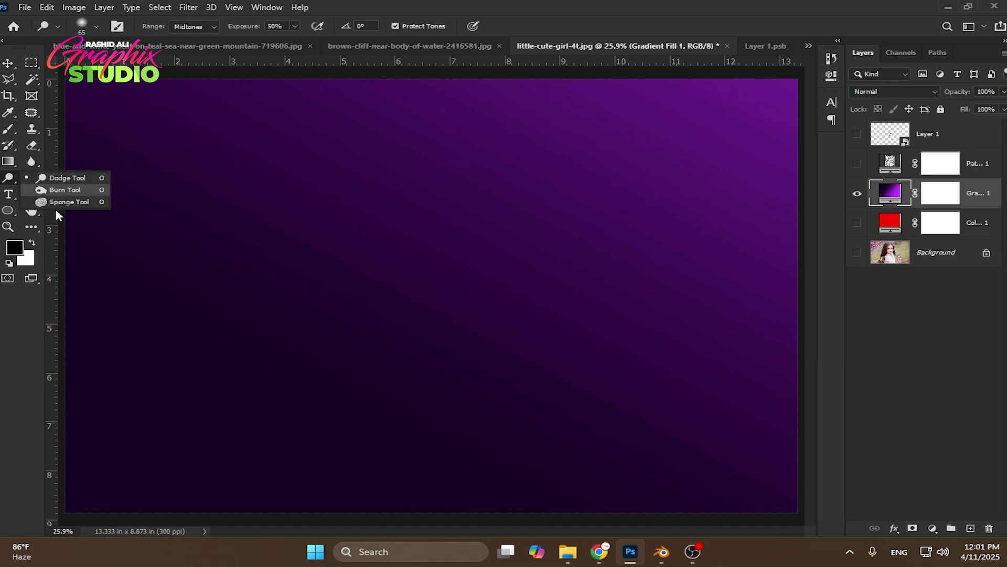
left_click(39, 164)
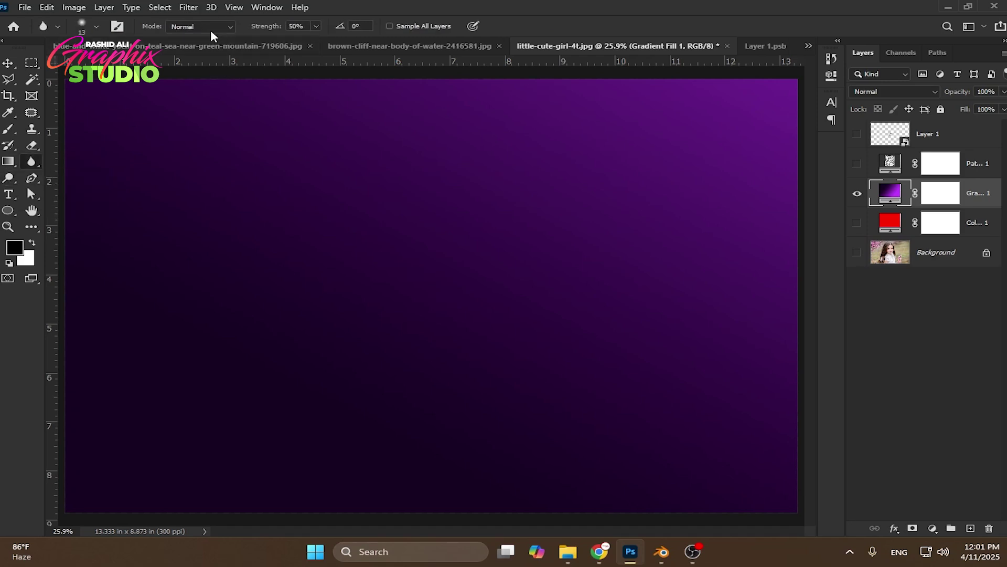
left_click(188, 7)
left_click(187, 9)
- Examine the Pen tool variants and compare the Direct Selection, Type and Ellipse tools, ending with the Pen tool active
left_click(36, 180)
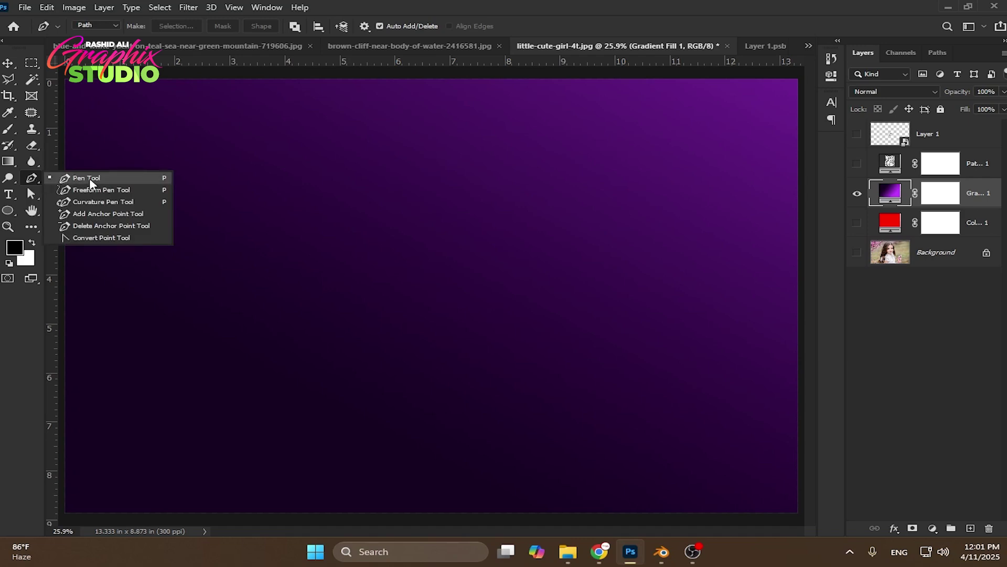
left_click(78, 178)
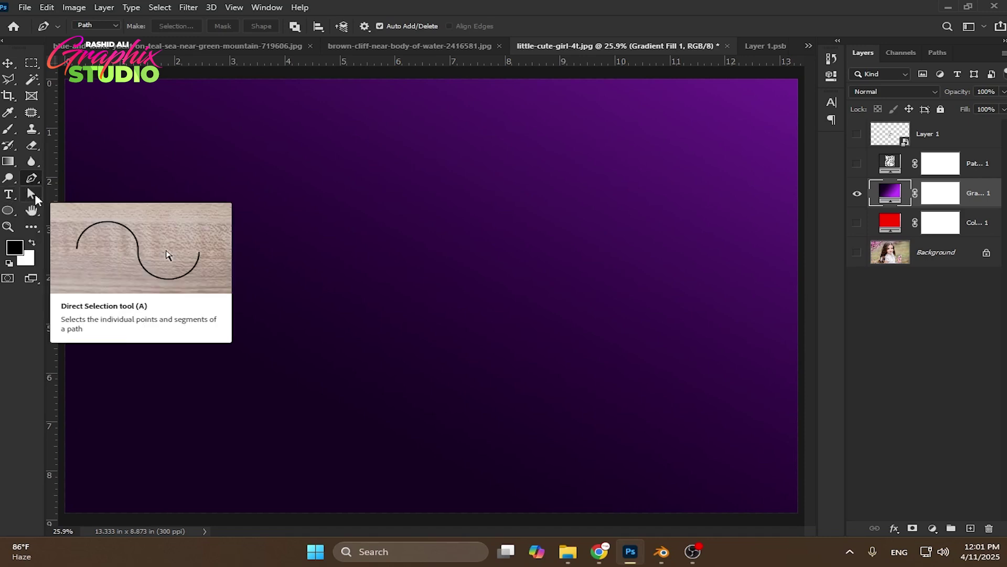
left_click(36, 200)
left_click(35, 188)
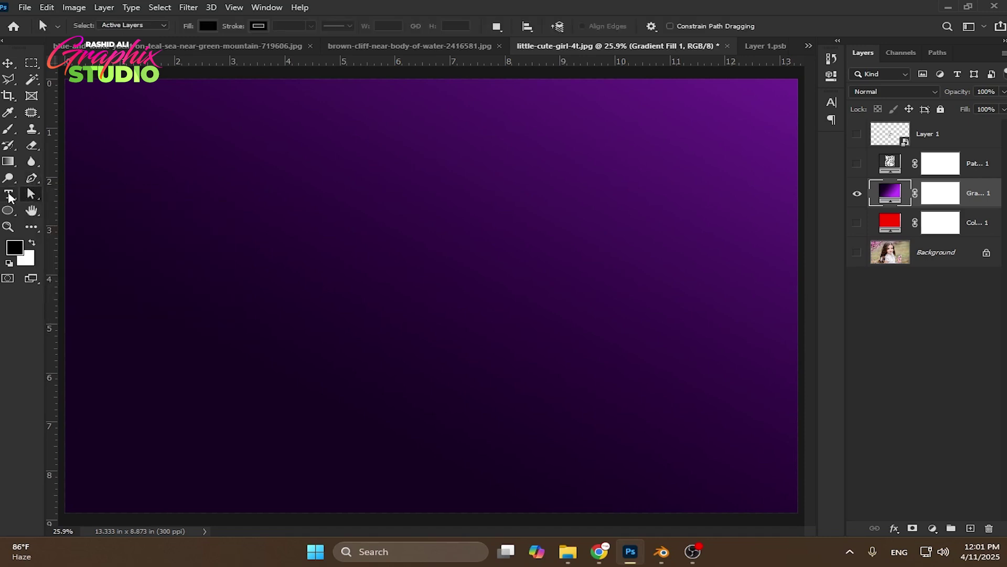
left_click(10, 195)
left_click(31, 182)
left_click(30, 196)
left_click(10, 196)
left_click(30, 182)
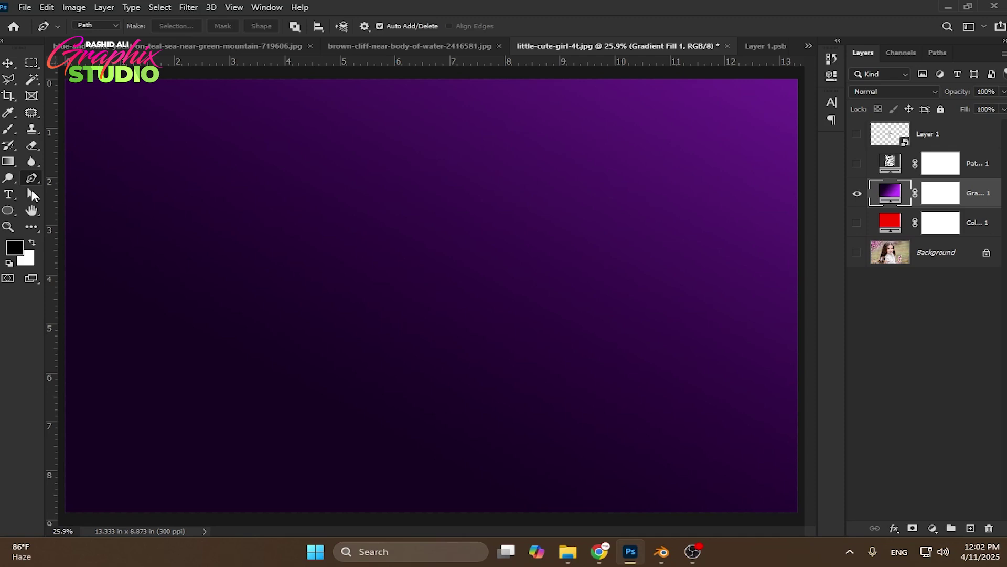
left_click(32, 195)
left_click(31, 181)
left_click(32, 195)
left_click(31, 183)
left_click(32, 195)
left_click(31, 182)
left_click(32, 195)
left_click(9, 196)
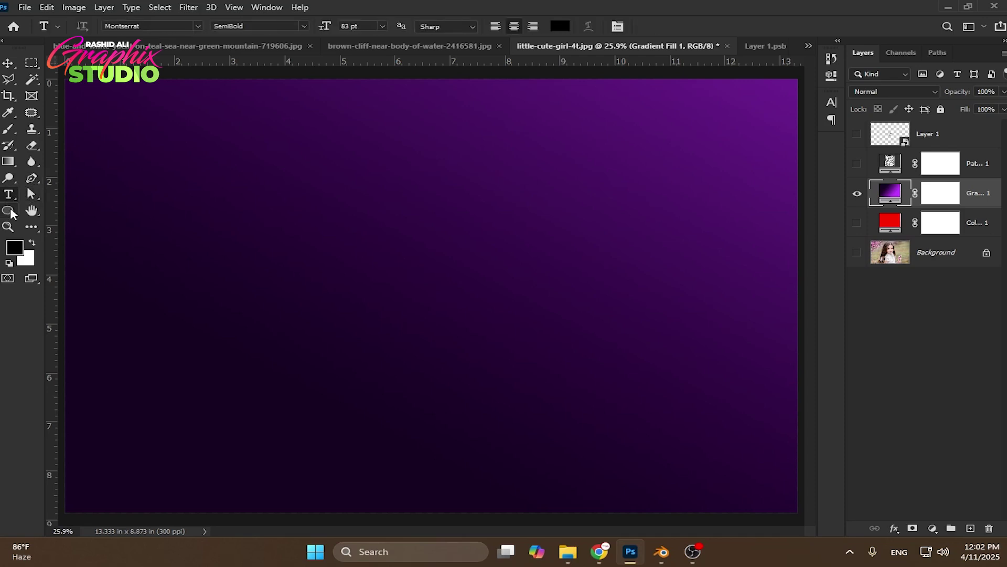
left_click(11, 212)
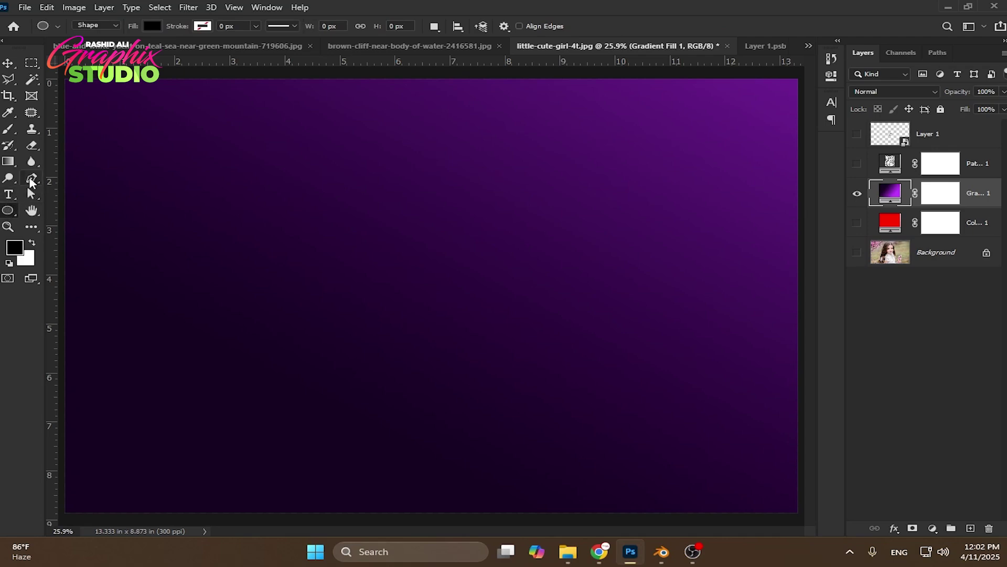
left_click(32, 179)
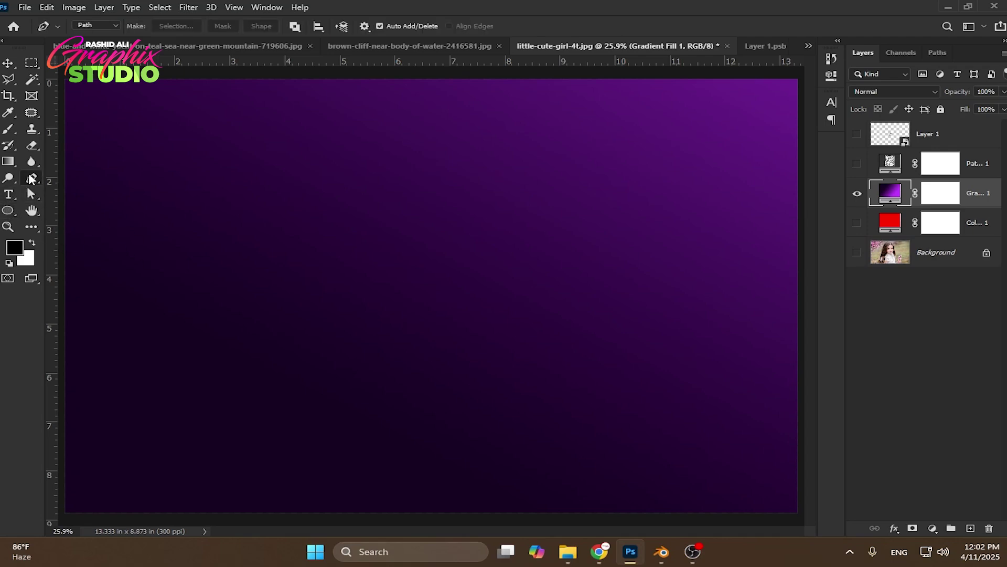